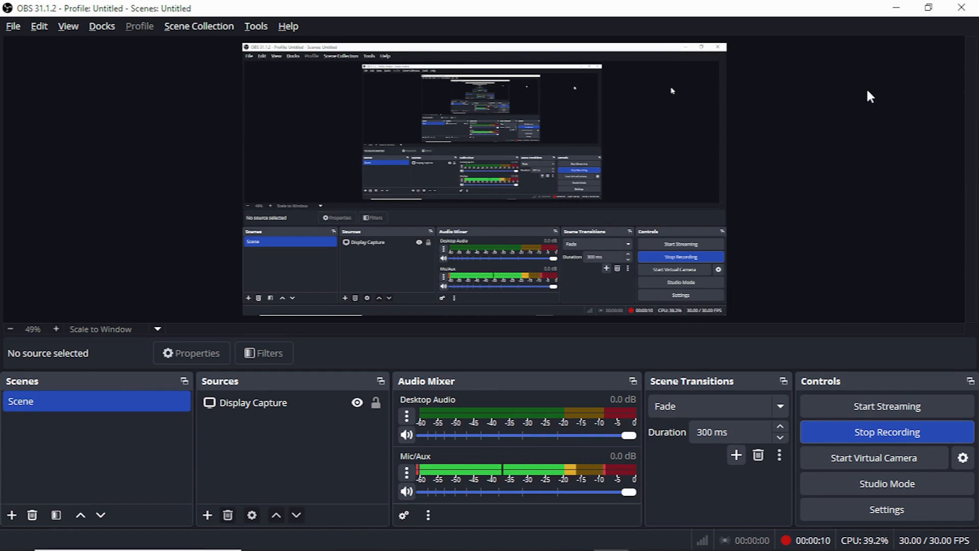
# Switch from the screen recorder to AutoCAD with the plan 1 (1) drawing
pyautogui.click(900, 16)
pyautogui.click(575, 535)
pyautogui.click(379, 208)
pyautogui.click(363, 220)
pyautogui.moveTo(539, 287); pyautogui.dragTo(459, 273, button='middle')
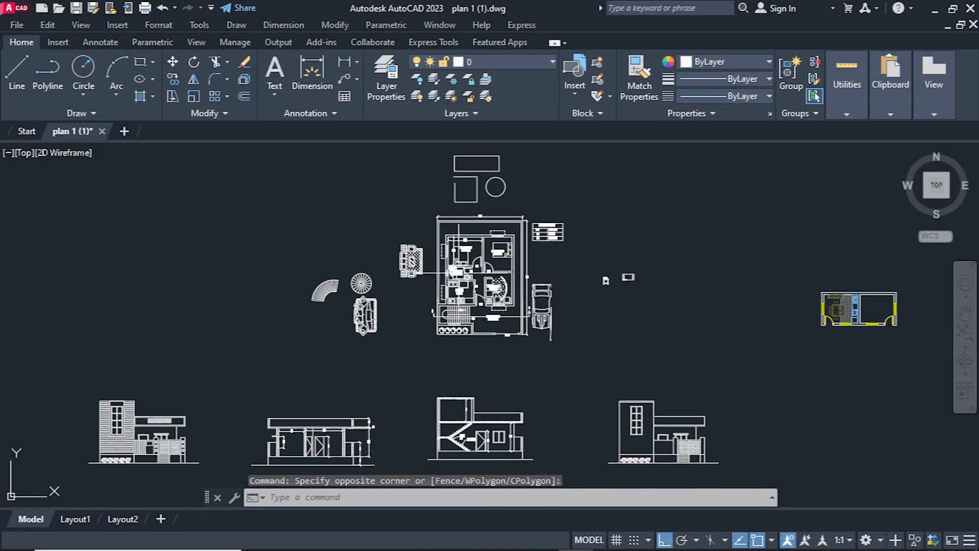
pyautogui.moveTo(616, 215); pyautogui.dragTo(581, 252, button='middle')
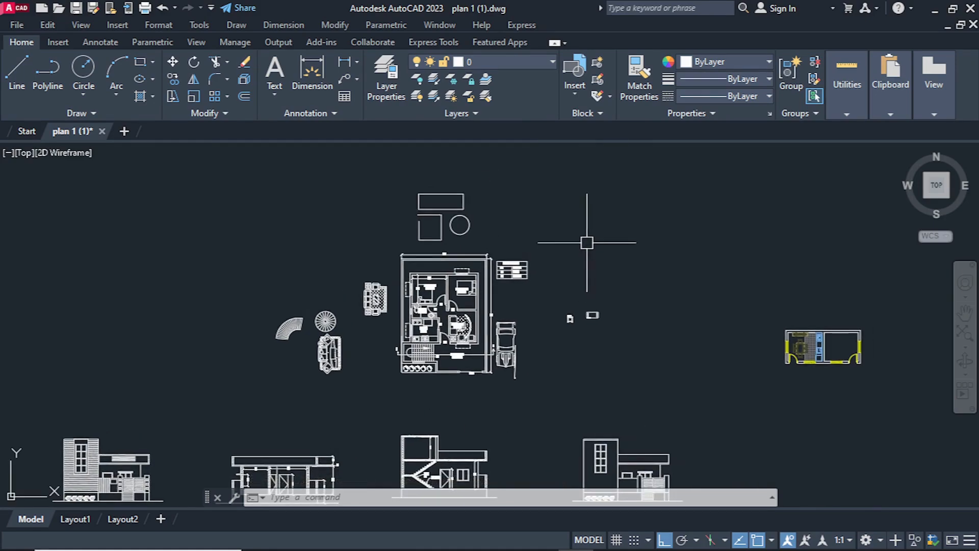
# Open the Options dialog and add an empty entry under Support File Search Path
pyautogui.write('o')
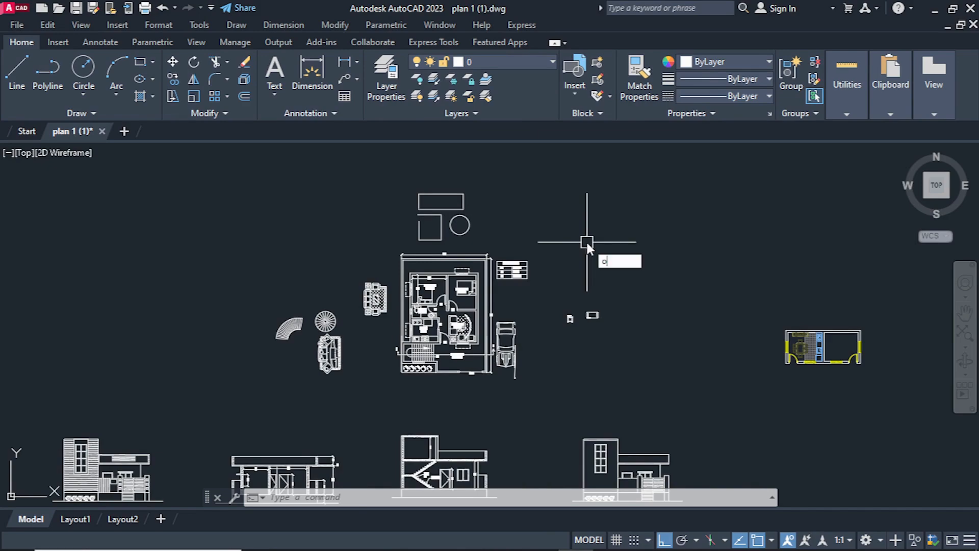
pyautogui.write('p')
pyautogui.press('Return')
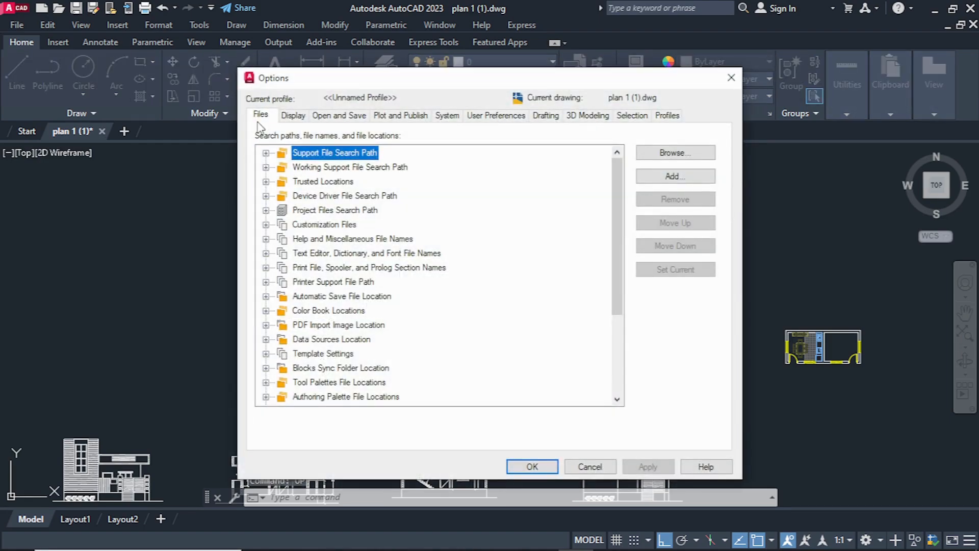
pyautogui.click(668, 178)
# Set the new support path entry to the folder C:\yqarch\YQArch\sys
pyautogui.click(671, 154)
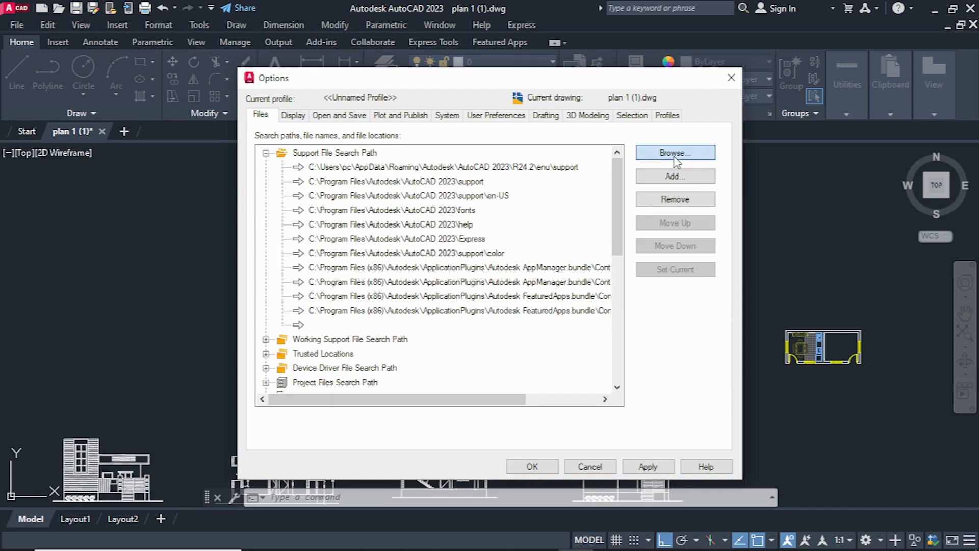
pyautogui.click(304, 243)
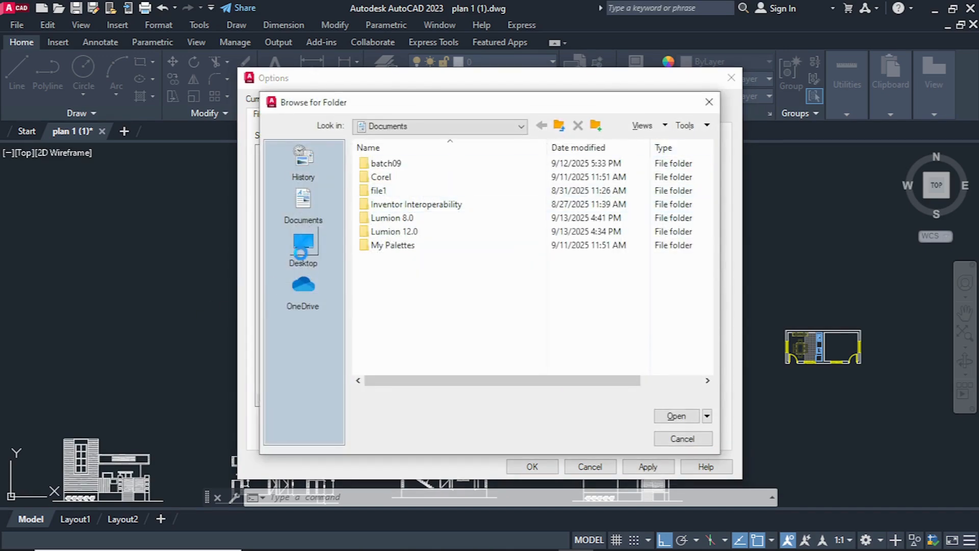
pyautogui.doubleClick(379, 191)
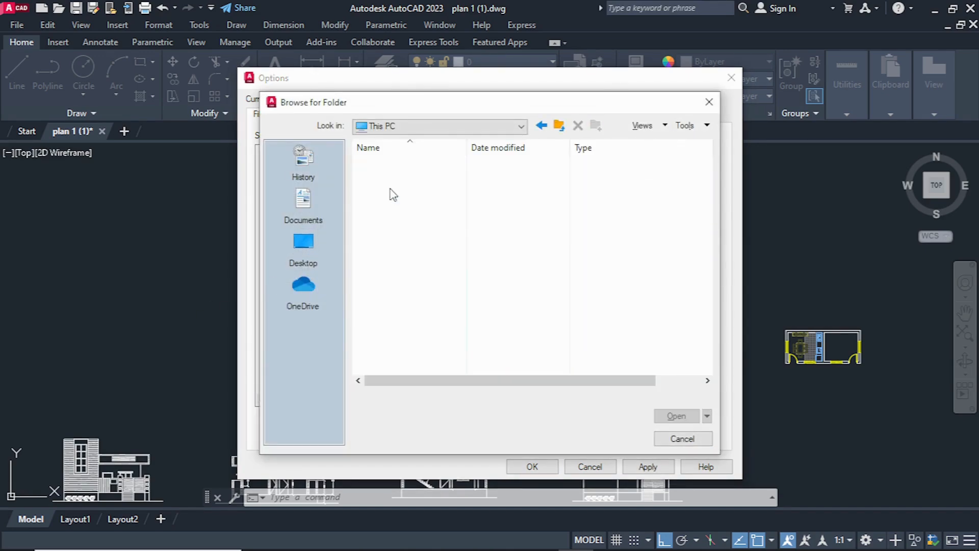
pyautogui.doubleClick(401, 297)
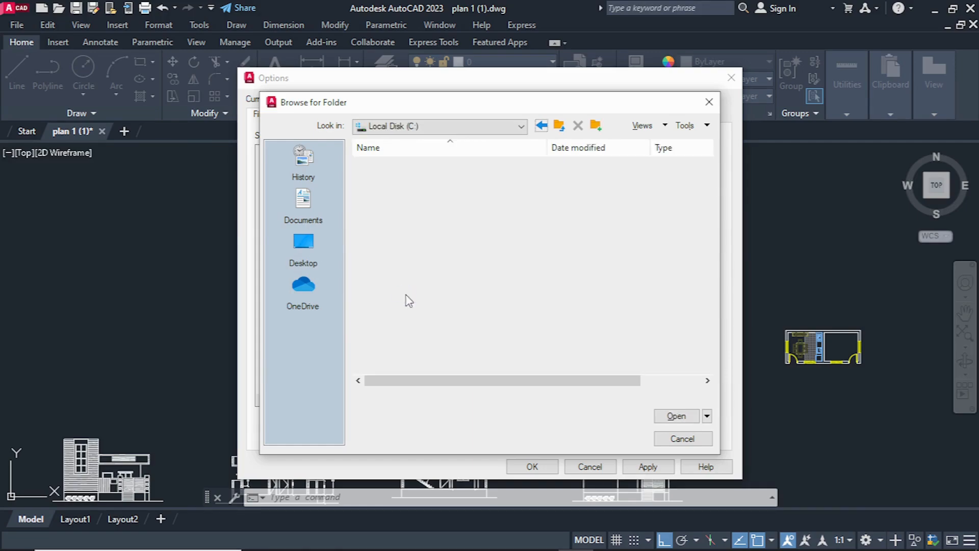
pyautogui.scroll(-3, 396, 306)
pyautogui.scroll(3, 433, 331)
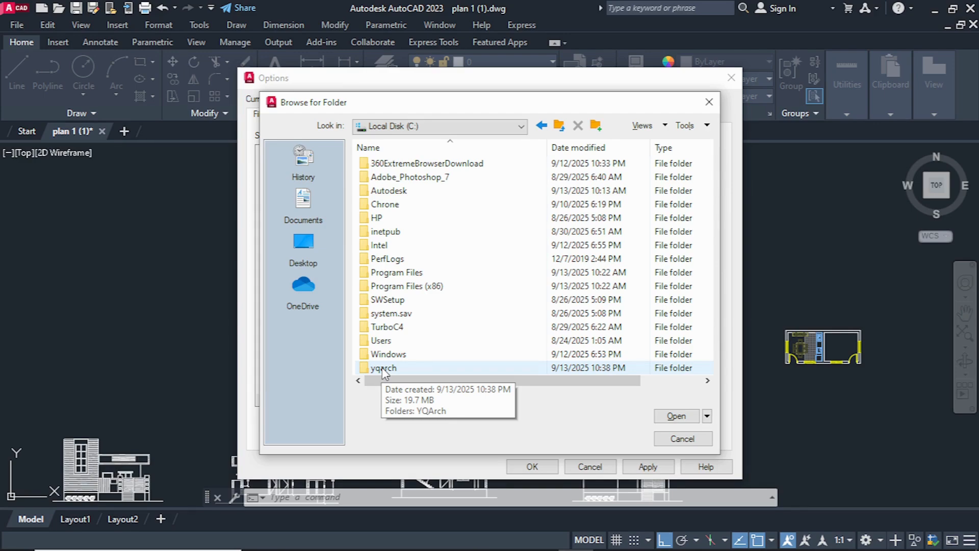
pyautogui.doubleClick(383, 368)
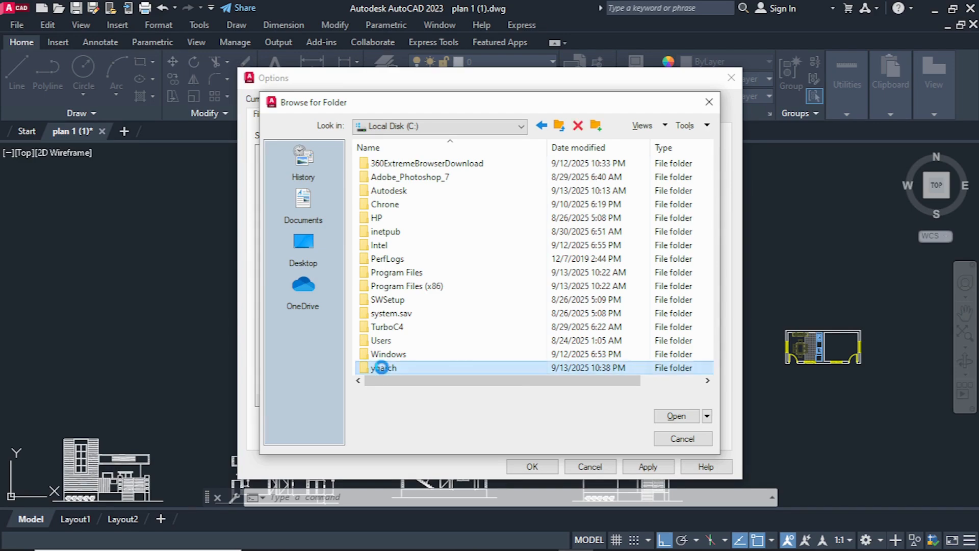
pyautogui.doubleClick(420, 165)
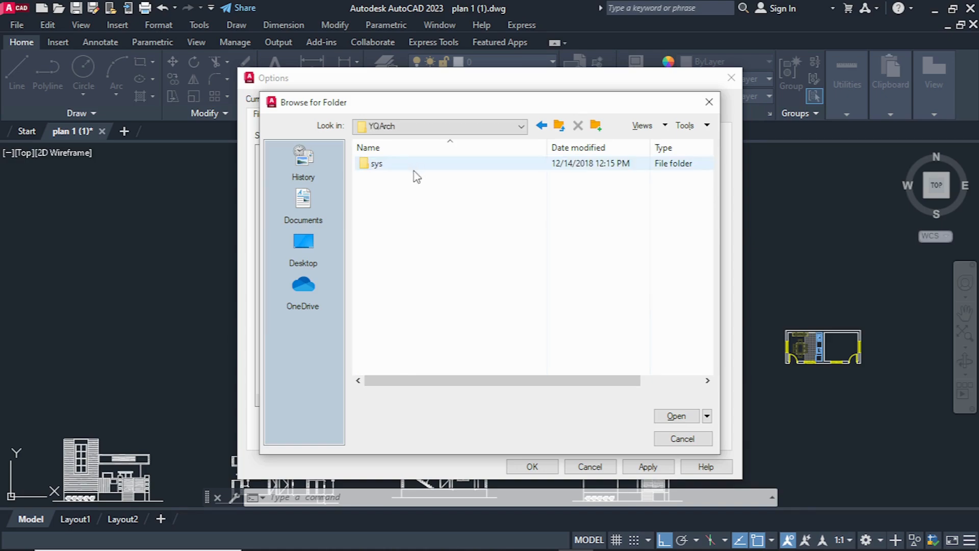
pyautogui.click(377, 172)
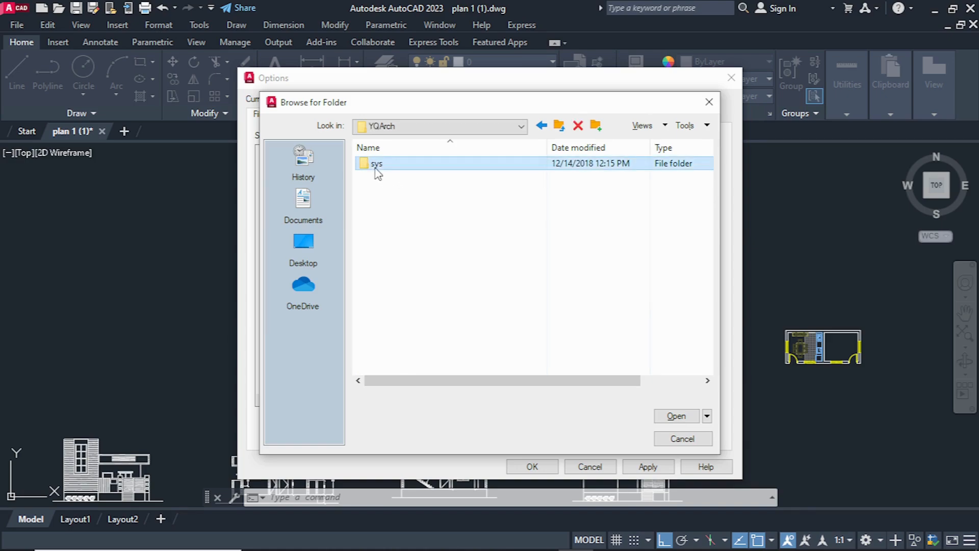
pyautogui.click(677, 416)
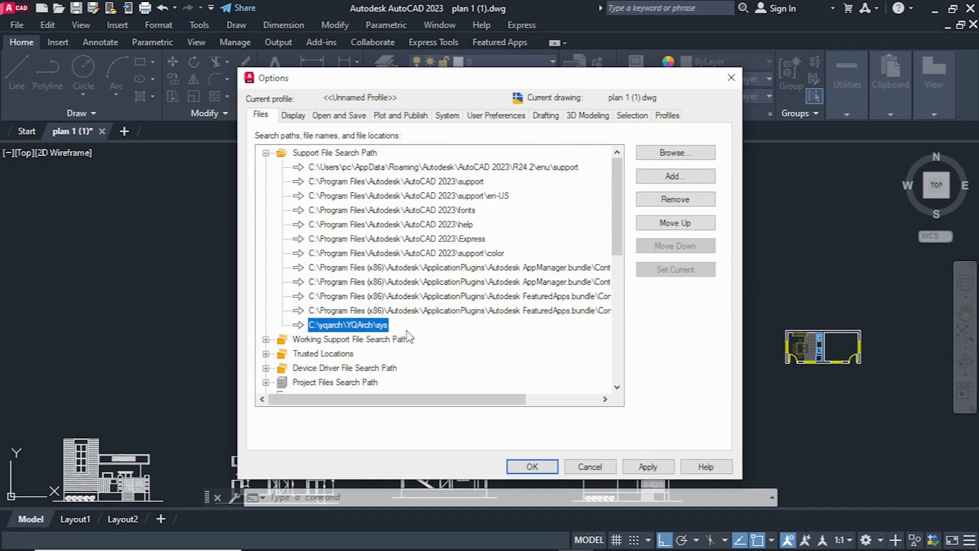
# Add the folder C:\yqarch\YQArch\sys\user1 to the Support File Search Path
pyautogui.click(674, 177)
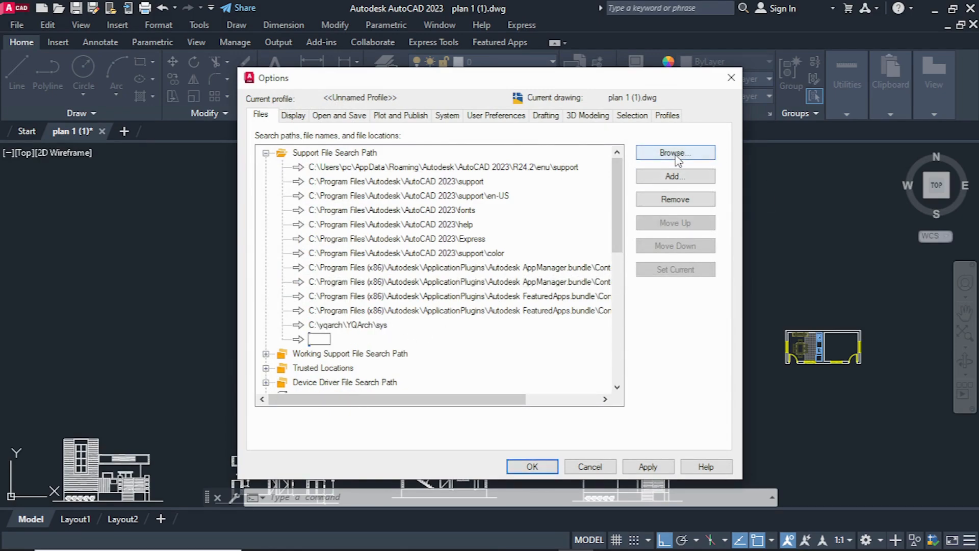
pyautogui.click(676, 153)
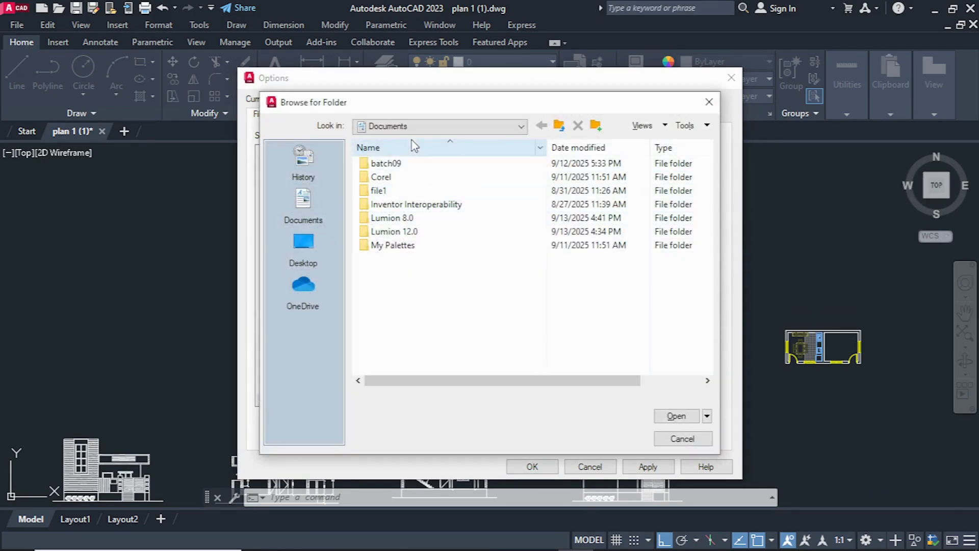
pyautogui.click(415, 127)
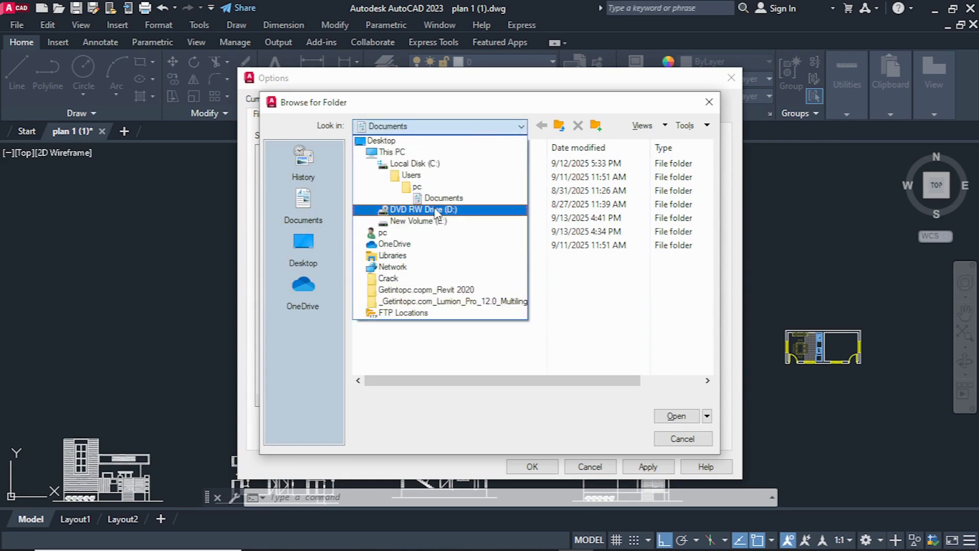
pyautogui.click(414, 163)
pyautogui.doubleClick(380, 308)
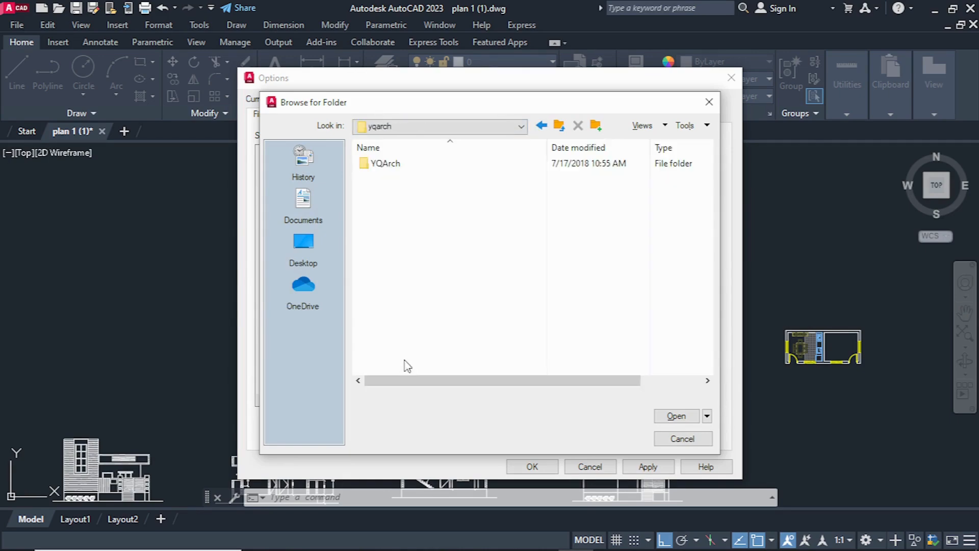
pyautogui.doubleClick(411, 164)
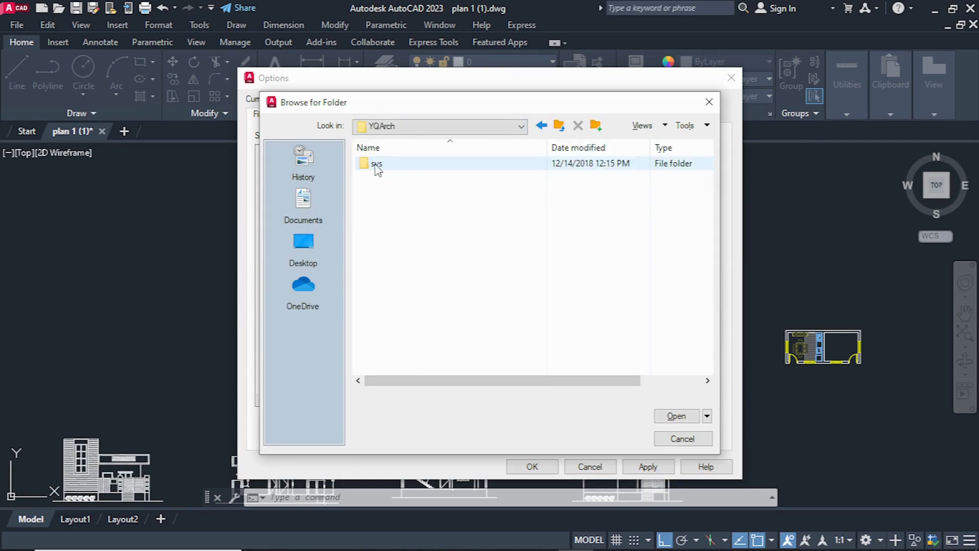
pyautogui.doubleClick(382, 165)
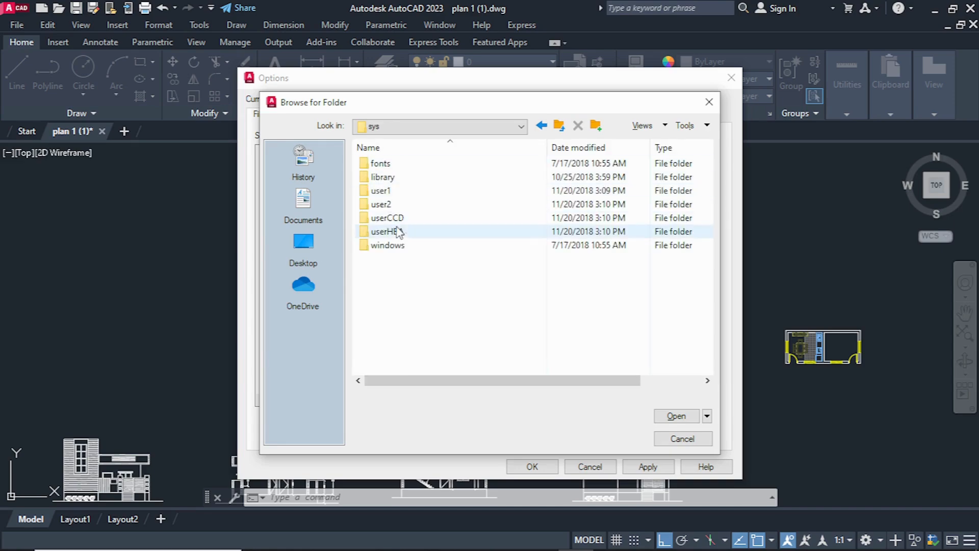
pyautogui.click(382, 190)
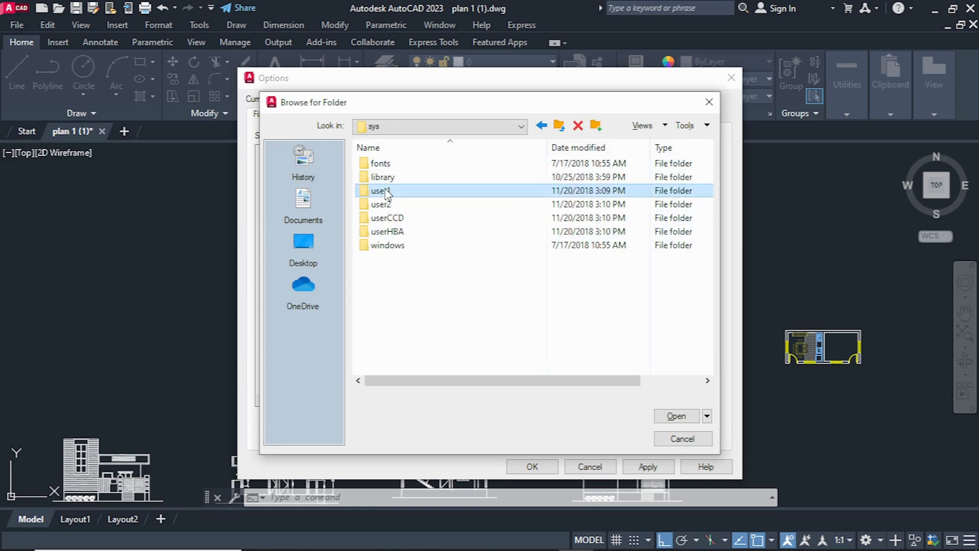
pyautogui.click(678, 421)
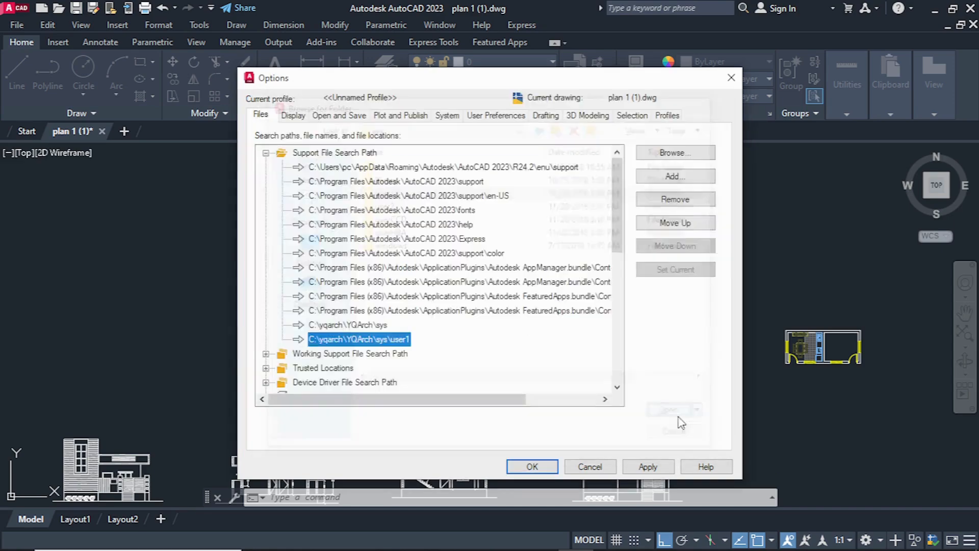
# Add the folder C:\yqarch\YQArch\sys\library to the Support File Search Path
pyautogui.click(663, 177)
pyautogui.click(683, 152)
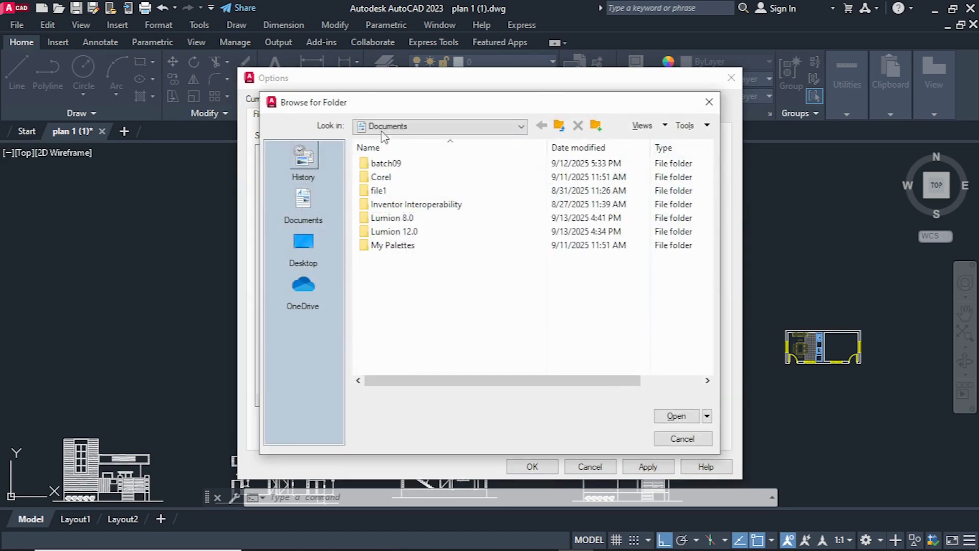
pyautogui.click(408, 126)
pyautogui.click(440, 166)
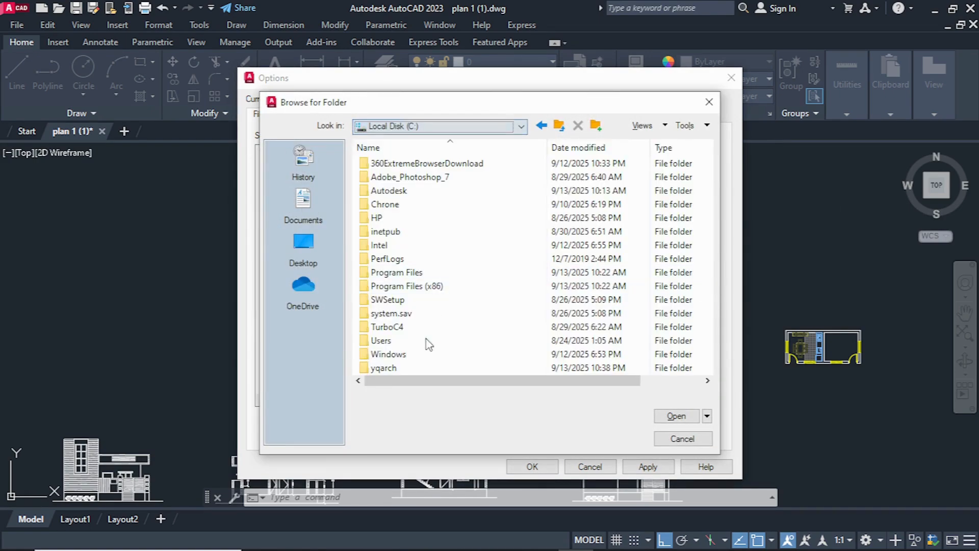
pyautogui.scroll(-1, 385, 368)
pyautogui.doubleClick(377, 368)
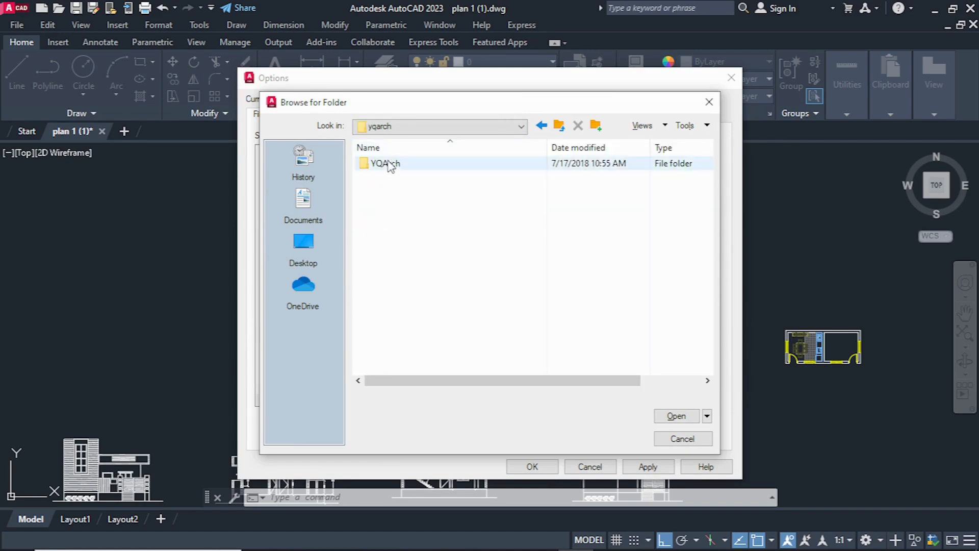
pyautogui.doubleClick(391, 167)
pyautogui.click(388, 177)
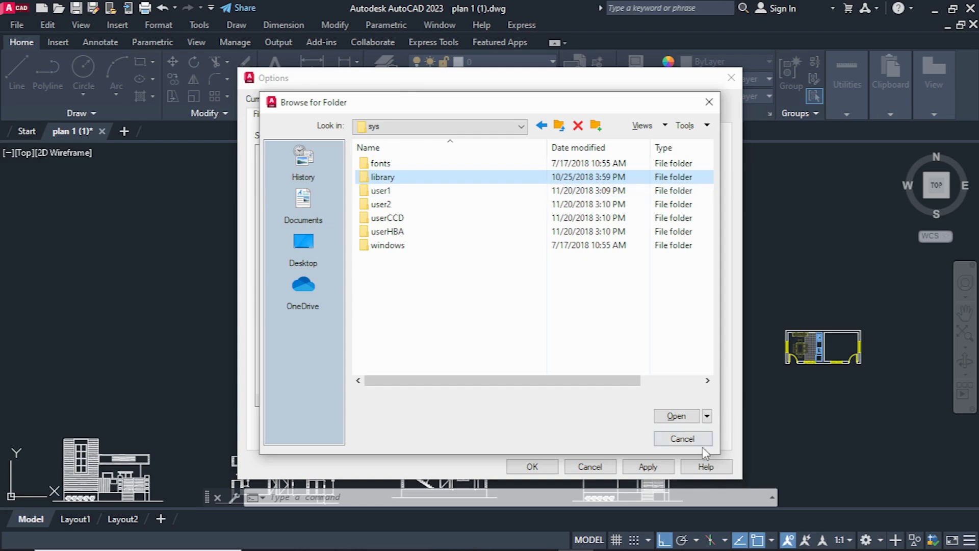
pyautogui.click(675, 416)
# Add the folder C:\yqarch\YQArch\sys\fonts to the Support File Search Path
pyautogui.click(672, 177)
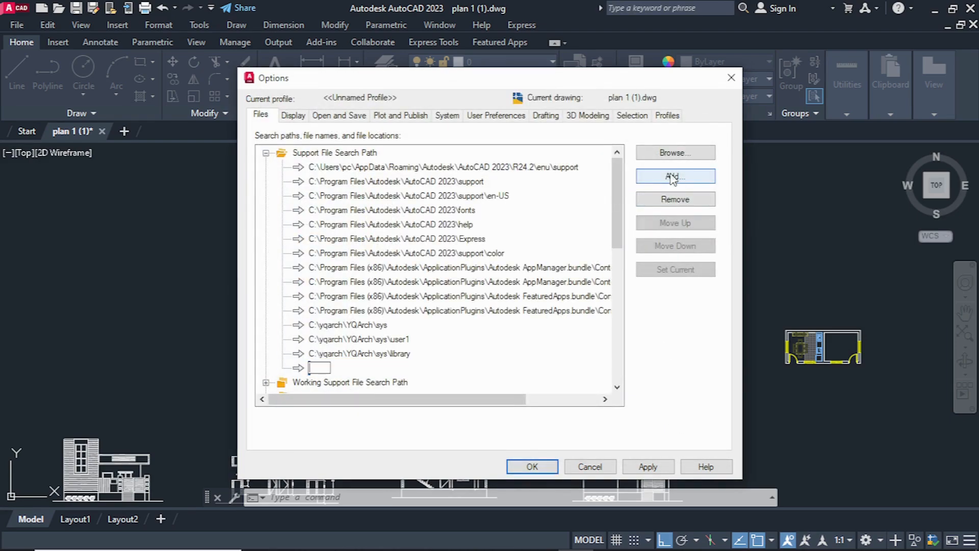
pyautogui.click(673, 156)
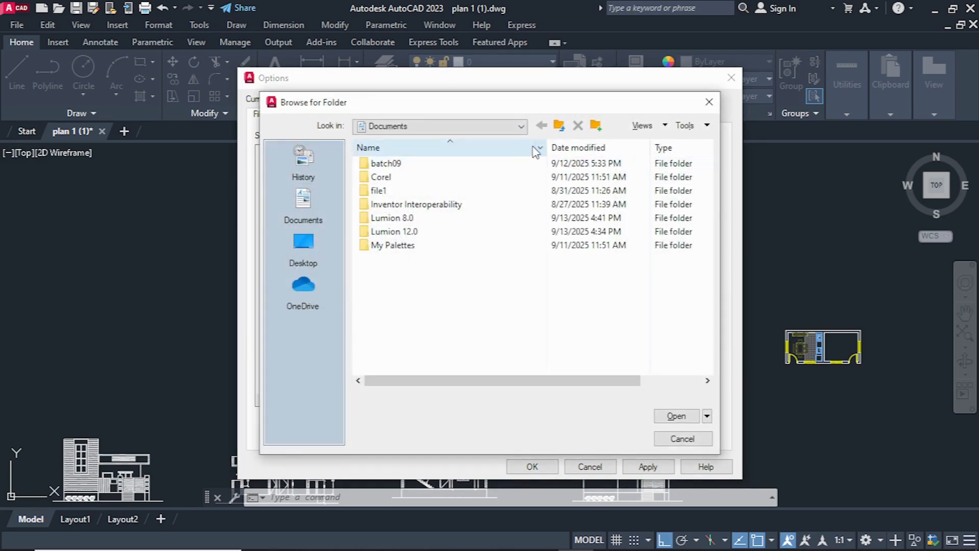
pyautogui.click(521, 126)
pyautogui.click(404, 160)
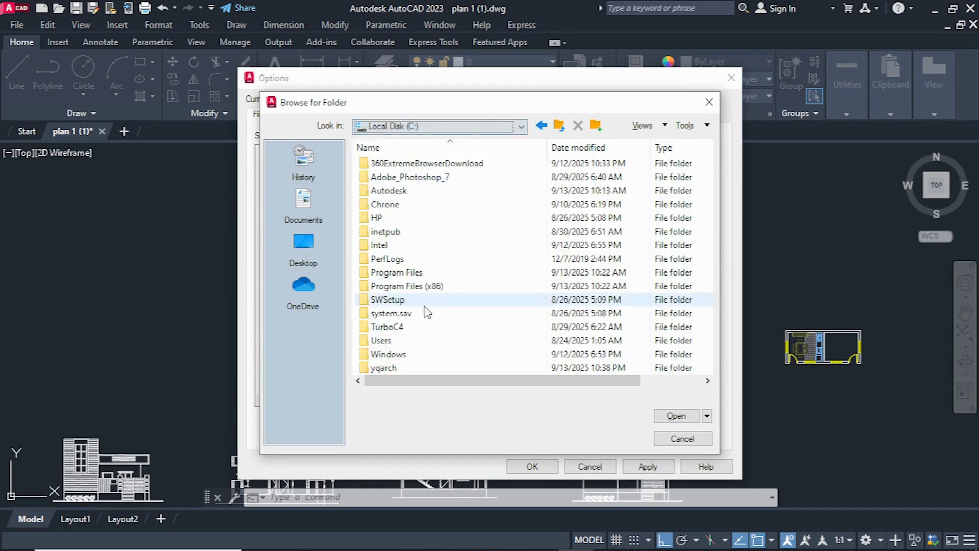
pyautogui.doubleClick(397, 368)
pyautogui.click(394, 165)
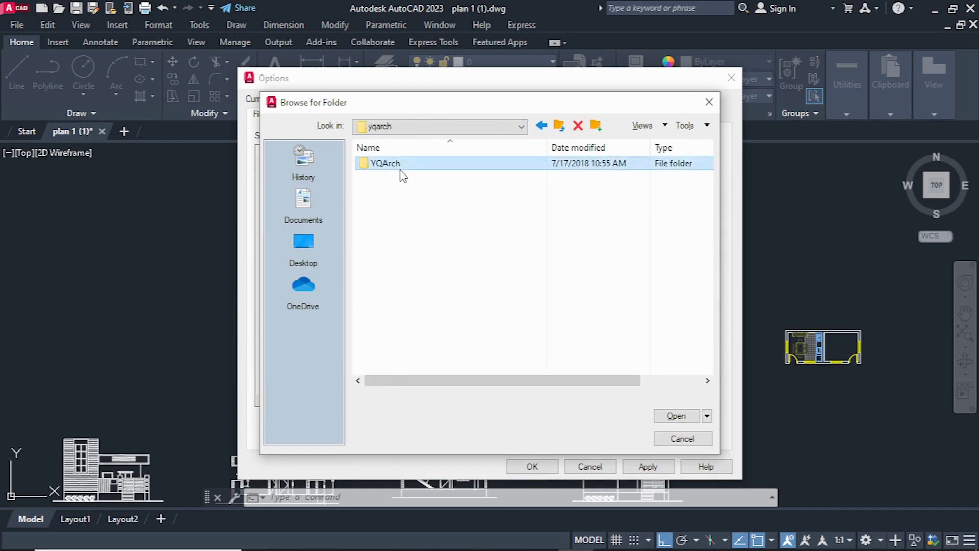
pyautogui.doubleClick(402, 164)
pyautogui.click(398, 163)
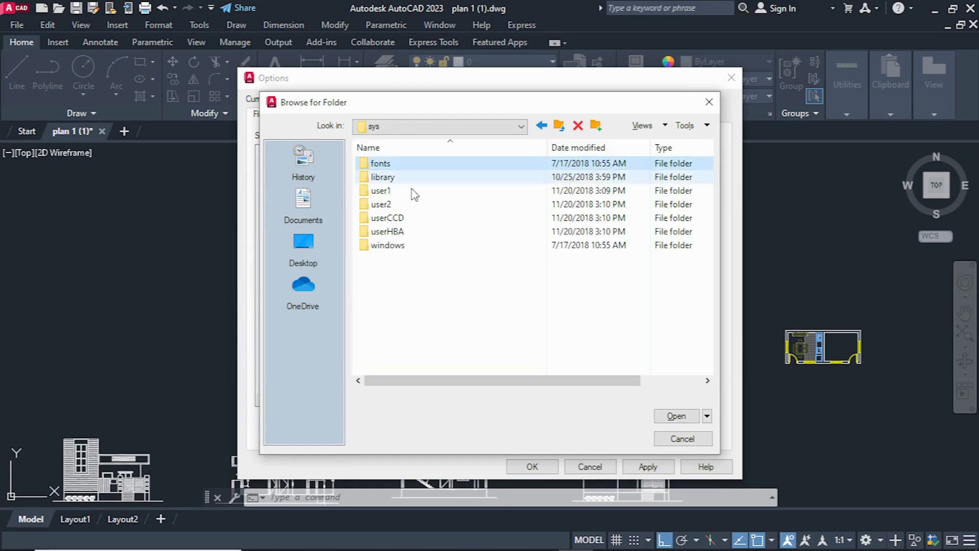
pyautogui.click(676, 416)
# Apply the new support file search paths and close the Options dialog
pyautogui.click(648, 465)
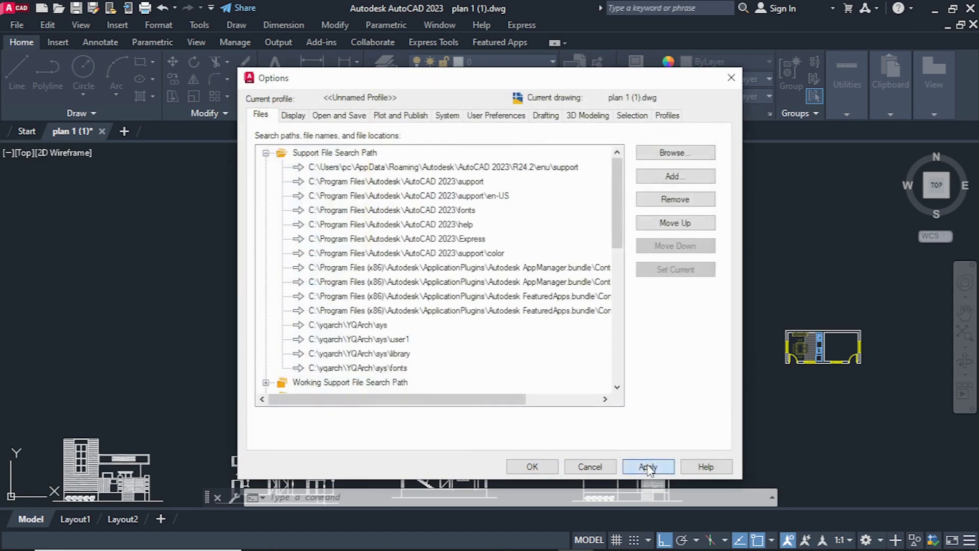
pyautogui.click(533, 467)
pyautogui.click(684, 214)
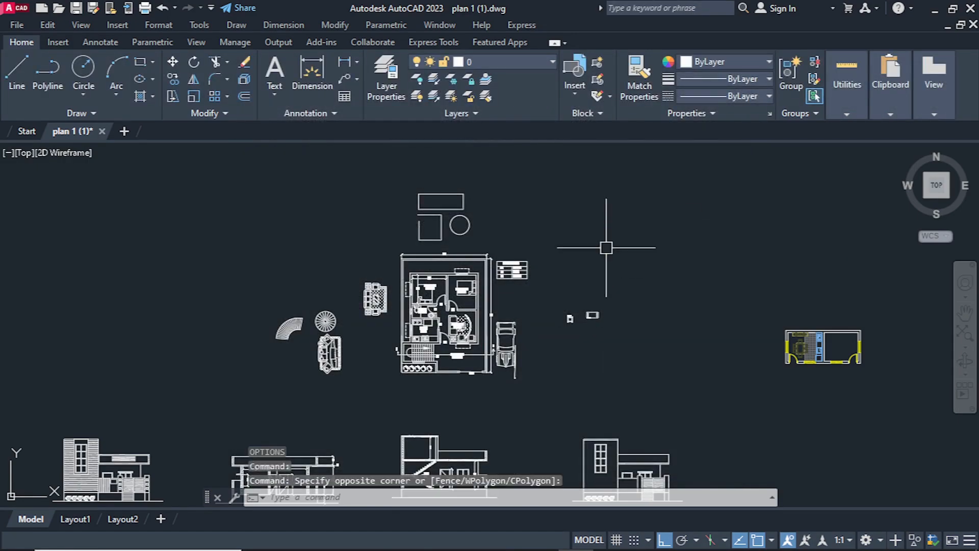
# Close the plan 1 (1) drawing, saving its changes, and exit AutoCAD
pyautogui.click(101, 130)
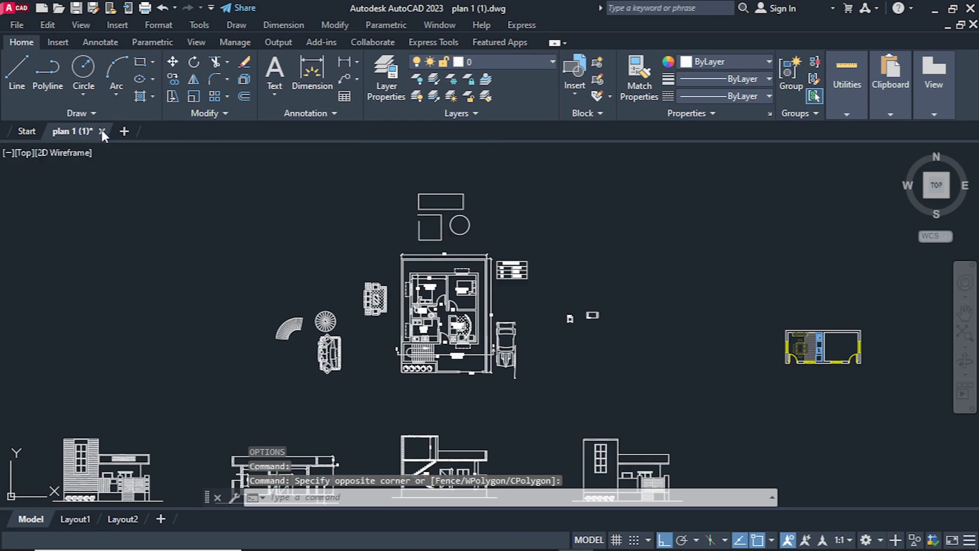
pyautogui.click(468, 313)
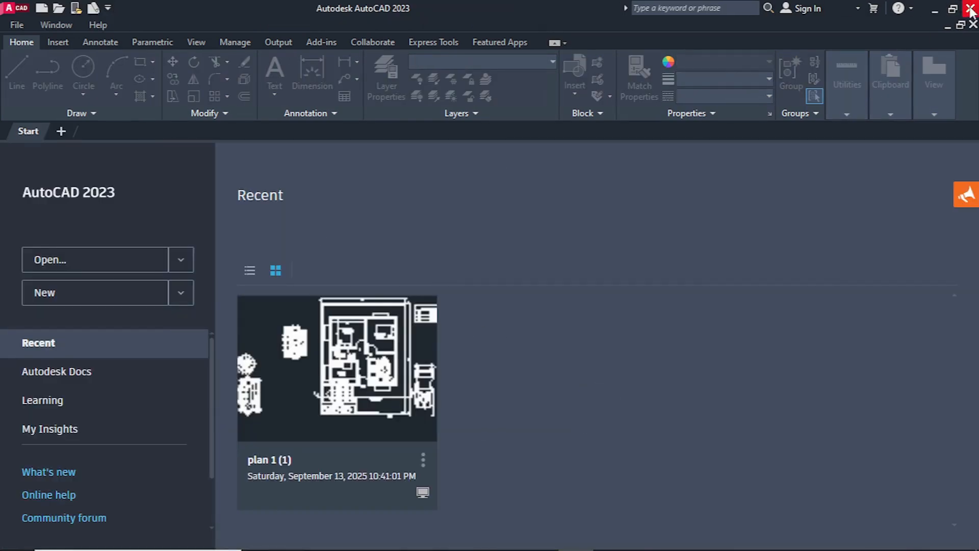
pyautogui.click(970, 8)
# Launch AutoCAD 2023 again so the new support paths are loaded
pyautogui.press('super')
pyautogui.write('au')
pyautogui.press('Return')
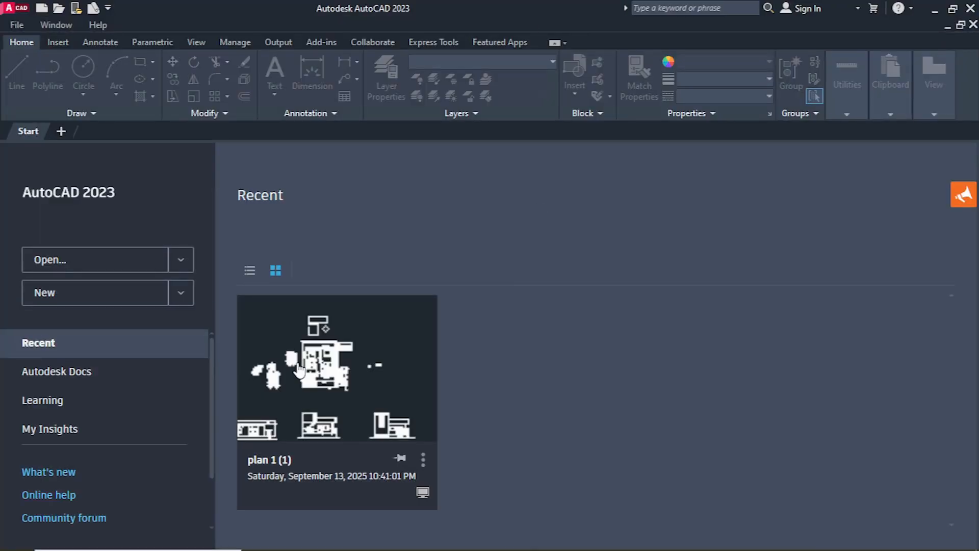
# Open the recent drawing plan 1 (1) and bring up the YQArch configuration file for editing
pyautogui.click(306, 372)
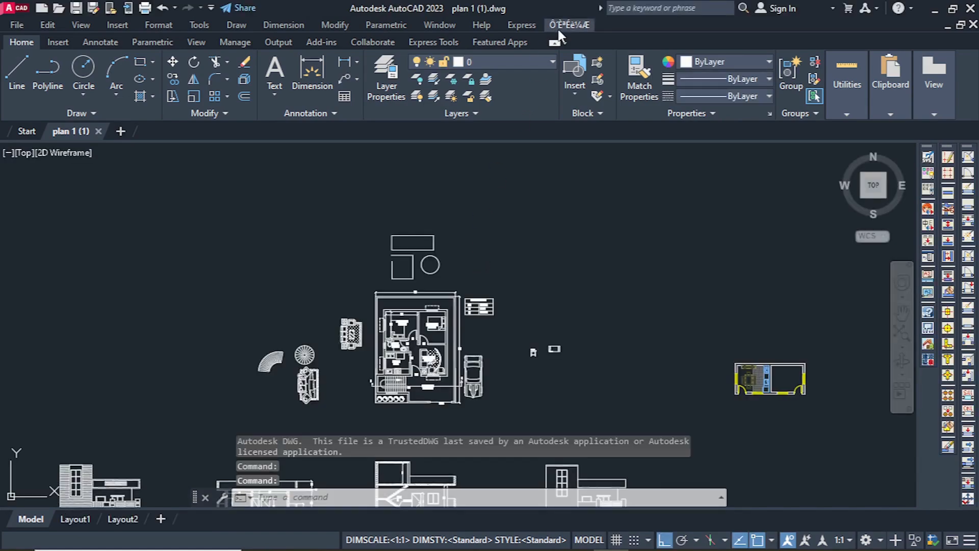
pyautogui.click(569, 26)
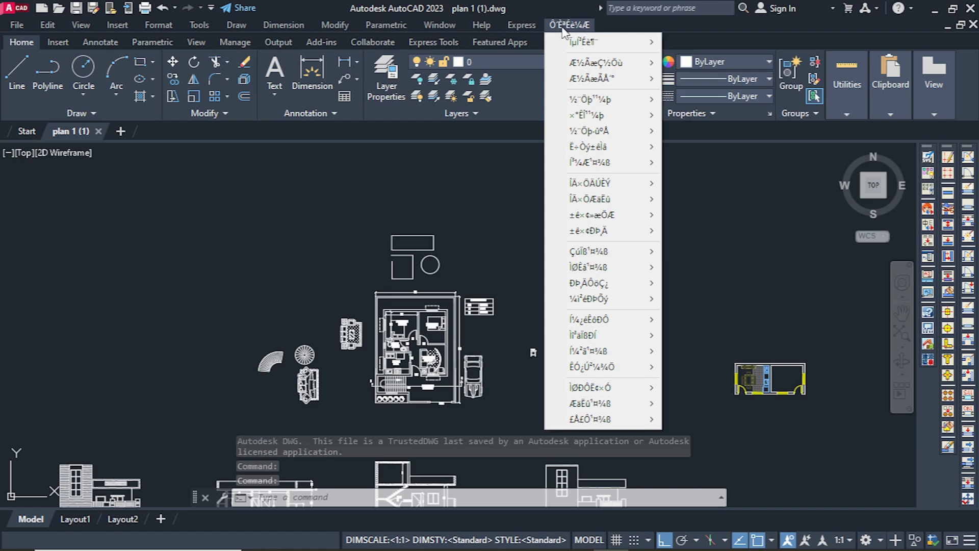
pyautogui.moveTo(616, 42)
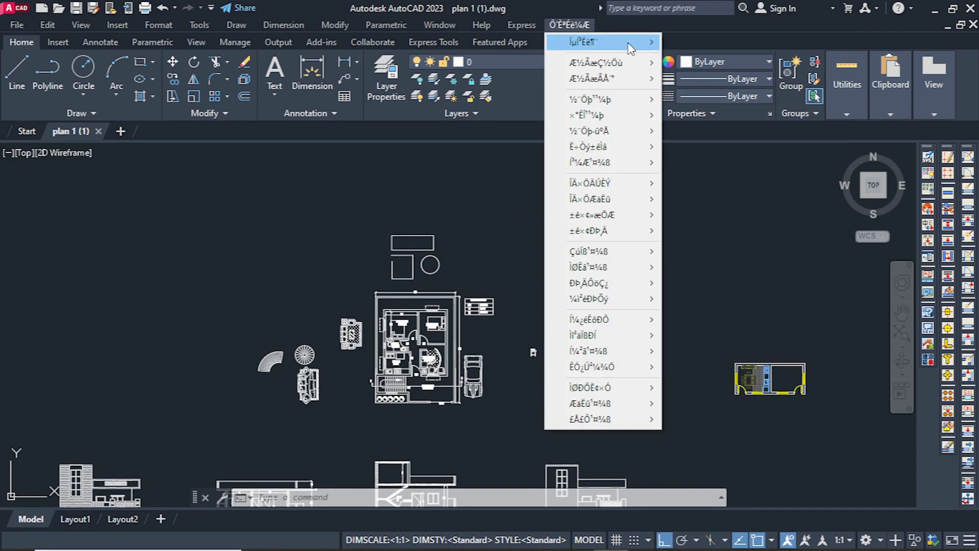
pyautogui.click(710, 45)
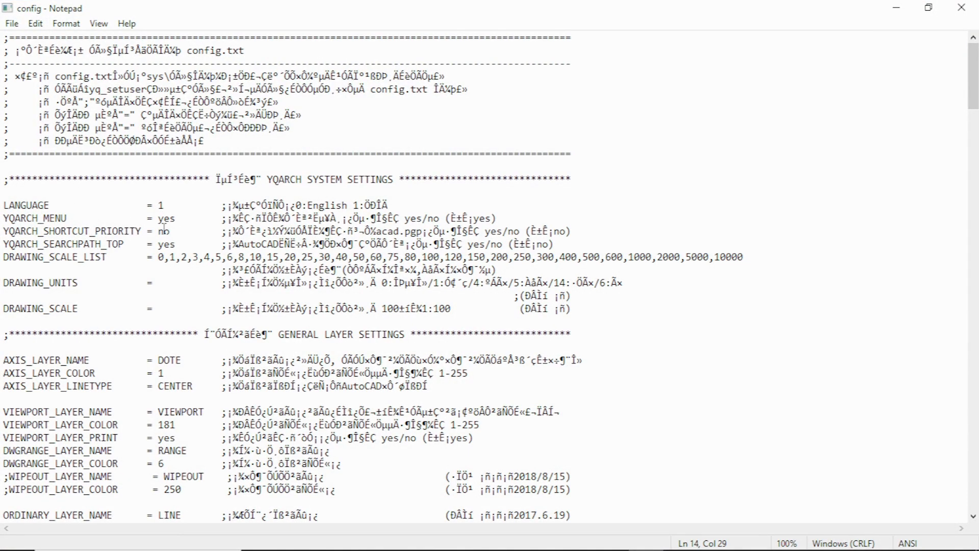
# Set the LANGUAGE value in the YQArch config file to 0 for English, save it and close Notepad
pyautogui.press('BackSpace')
pyautogui.write('0')
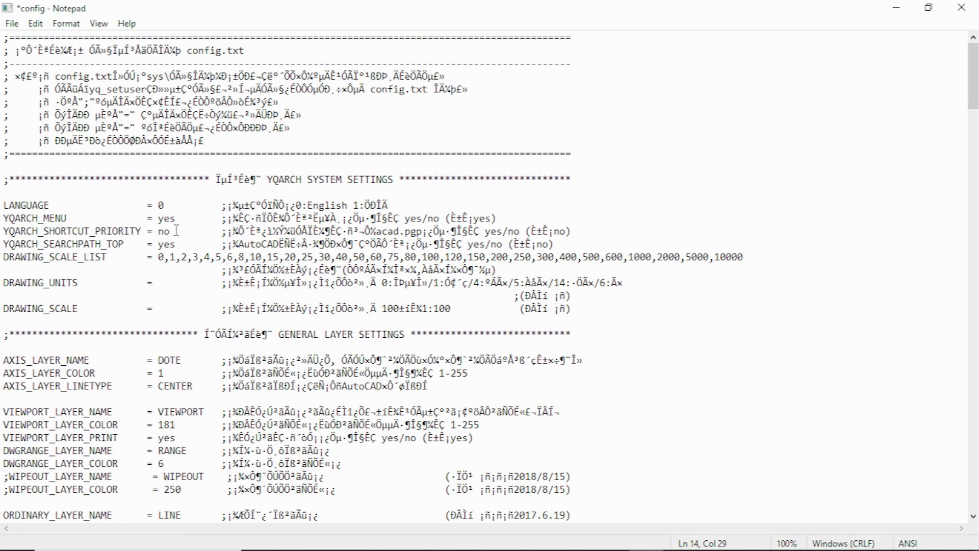
pyautogui.click(12, 24)
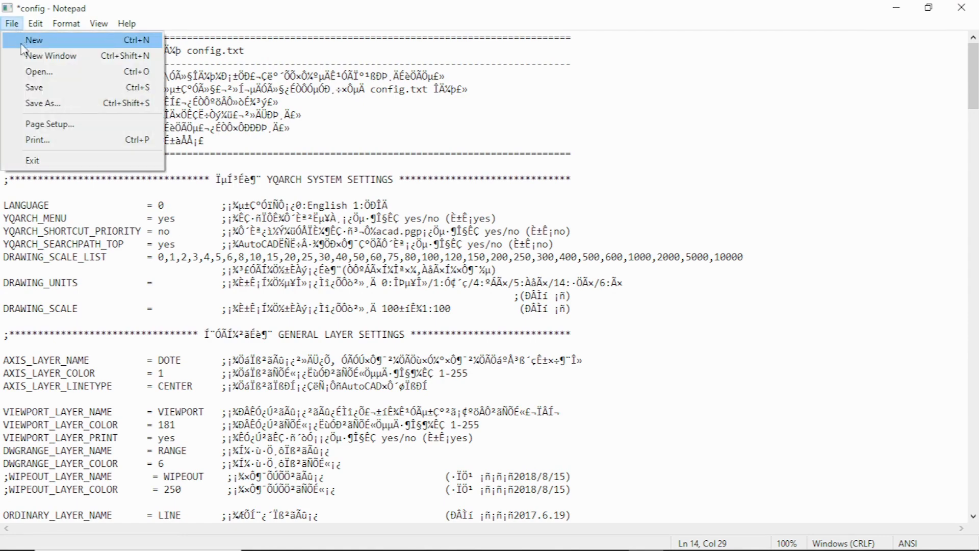
pyautogui.click(33, 87)
pyautogui.click(962, 7)
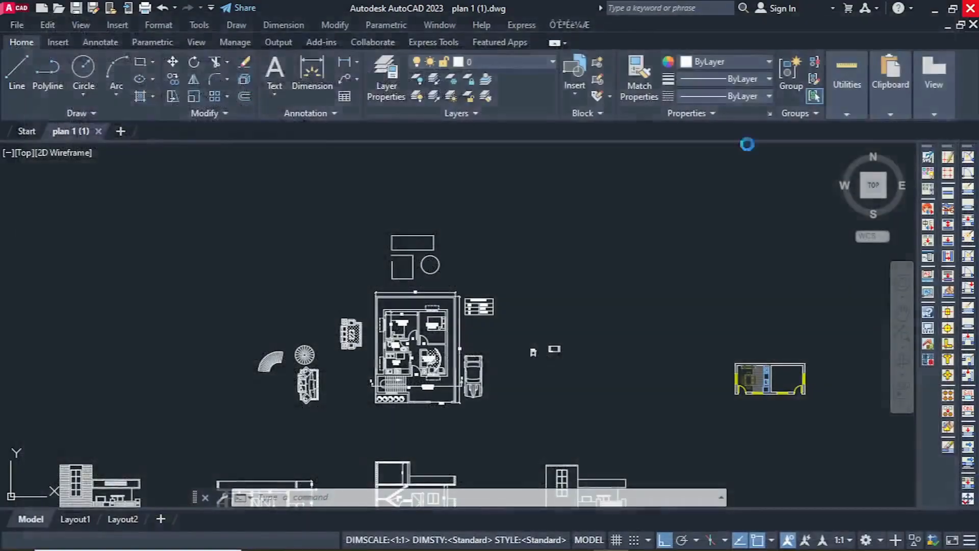
pyautogui.click(460, 421)
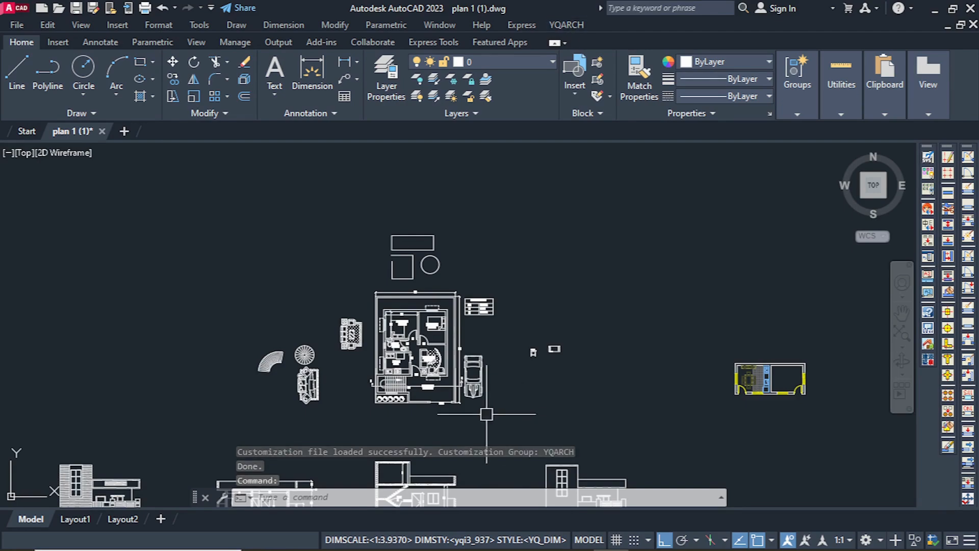
# Examine the house floor plan, its bedrooms and the furniture blocks beside it
pyautogui.scroll(5, 388, 319)
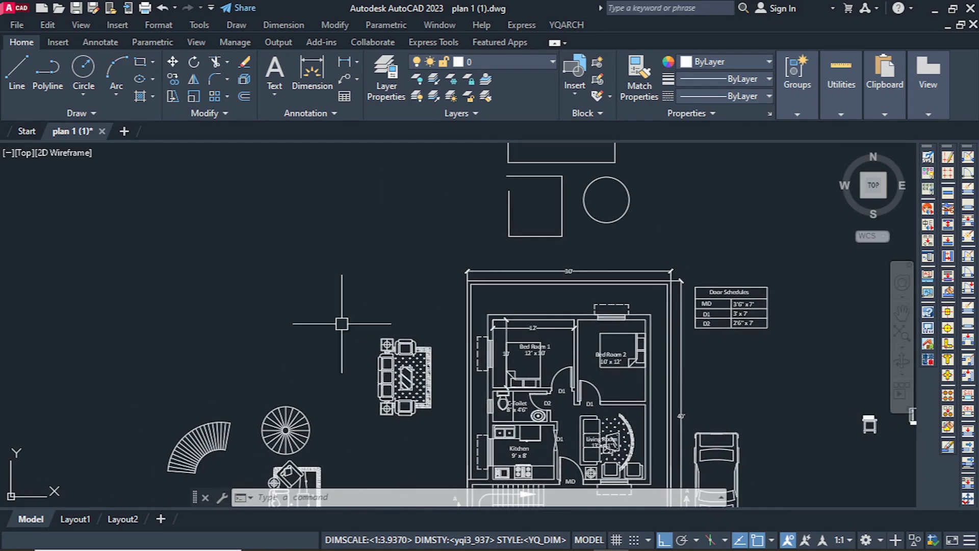
pyautogui.scroll(-3, 388, 320)
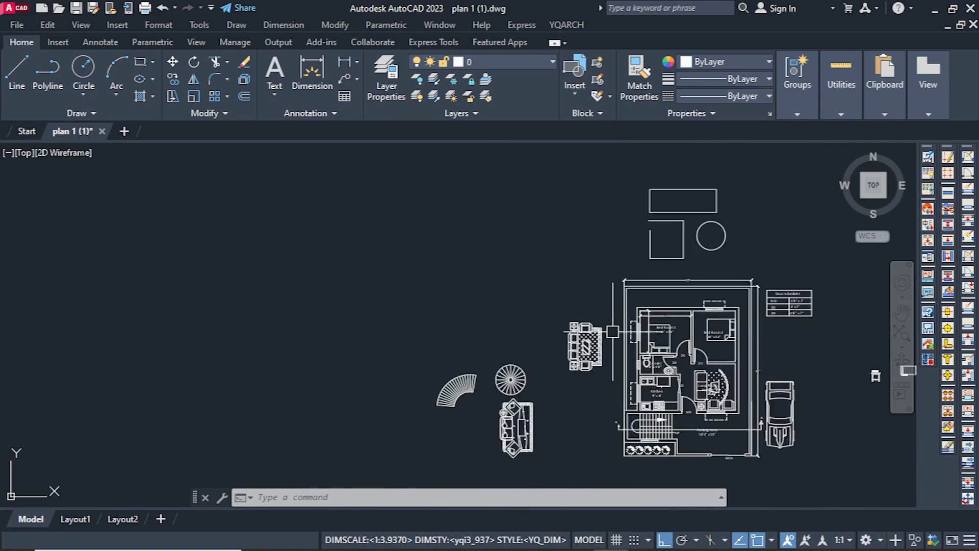
pyautogui.scroll(3, 875, 376)
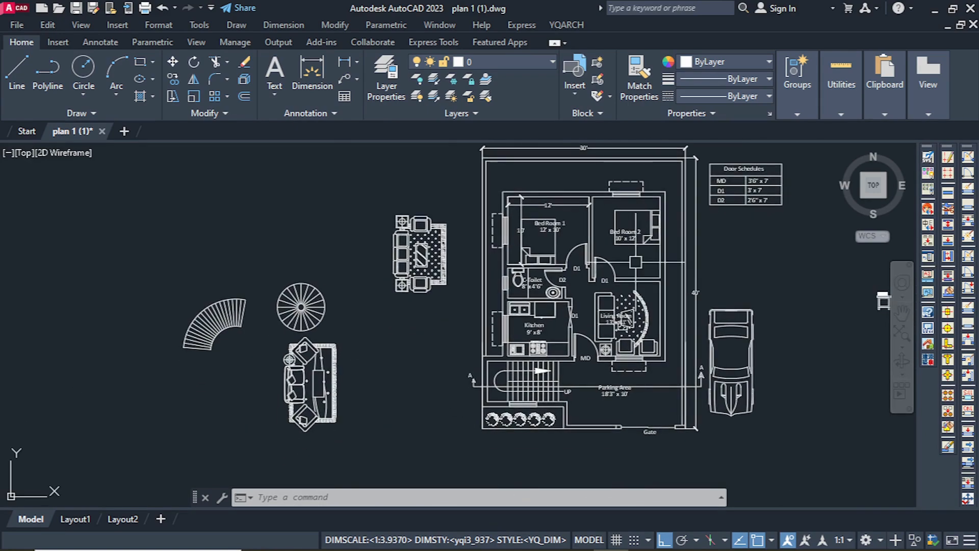
pyautogui.scroll(2, 545, 213)
pyautogui.scroll(2, 479, 232)
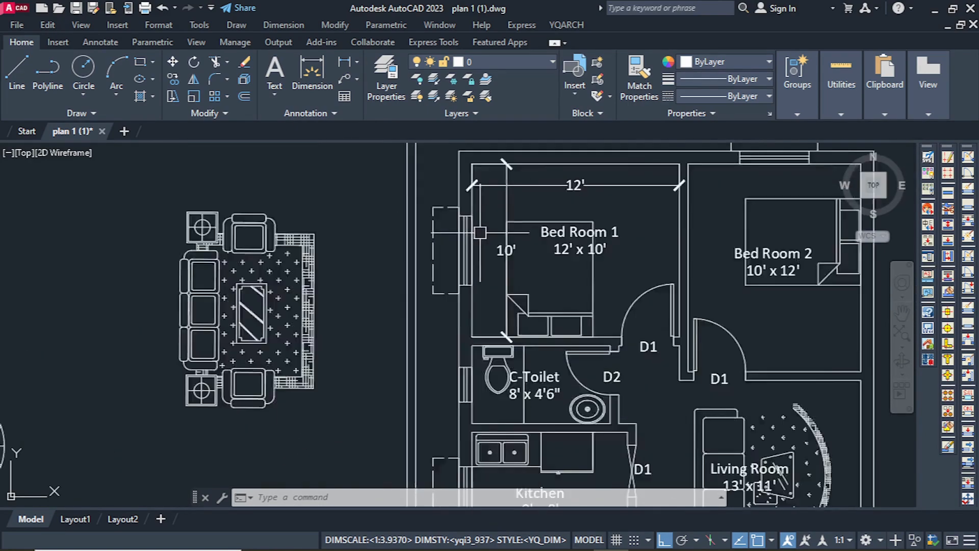
pyautogui.scroll(2, 480, 232)
pyautogui.scroll(-2, 437, 298)
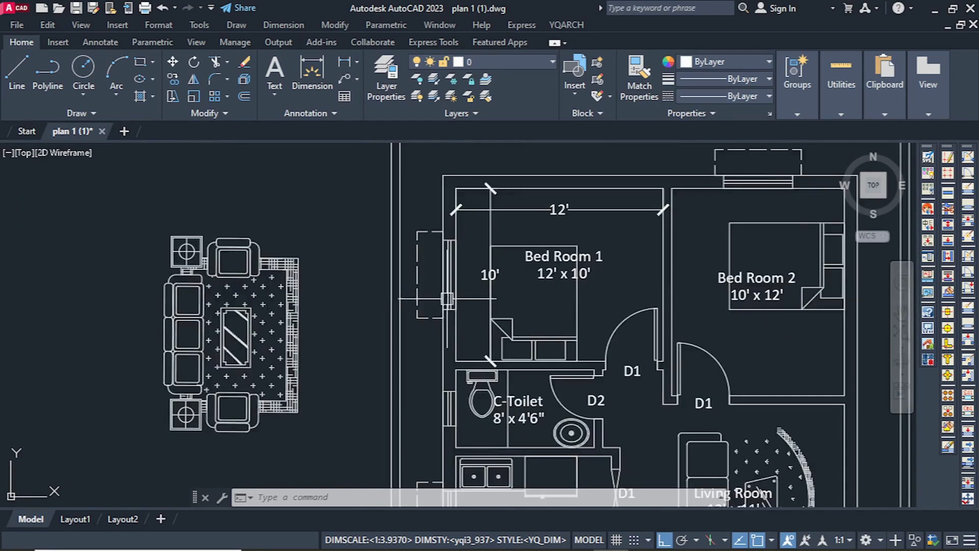
pyautogui.scroll(-2, 437, 297)
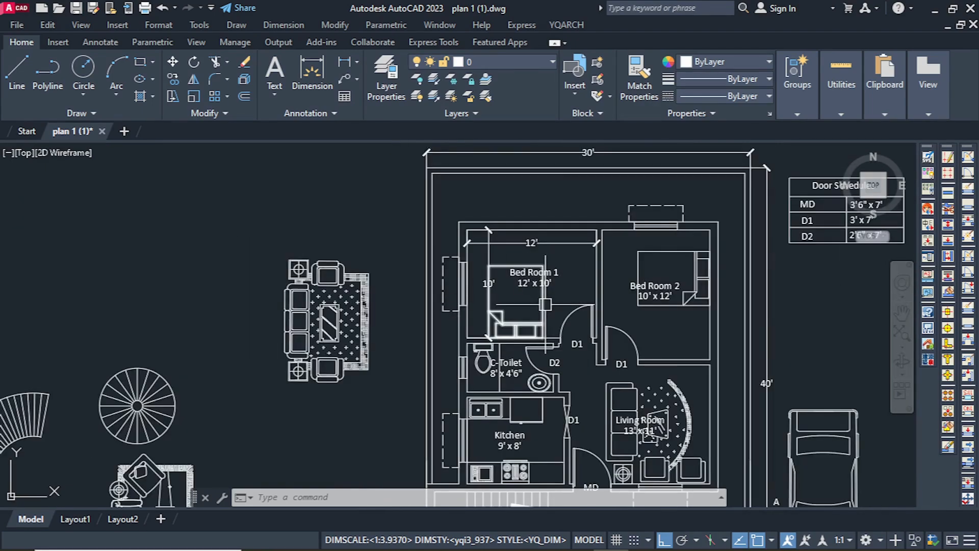
pyautogui.scroll(-2, 581, 300)
# View the room layouts offered by the YQArch furniture and sanitary ware command JJ and leave it without placing anything
pyautogui.moveTo(405, 306); pyautogui.dragTo(523, 306, button='middle')
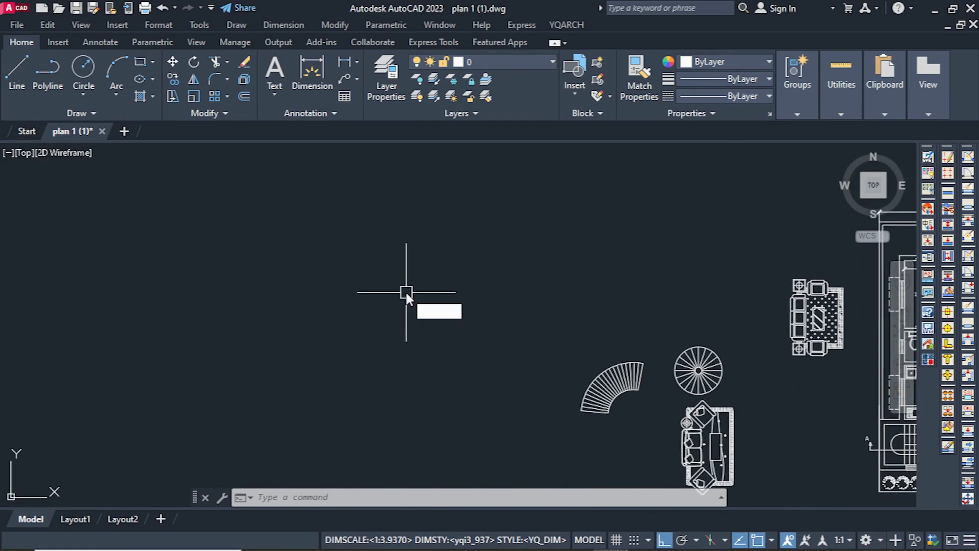
pyautogui.press('Return')
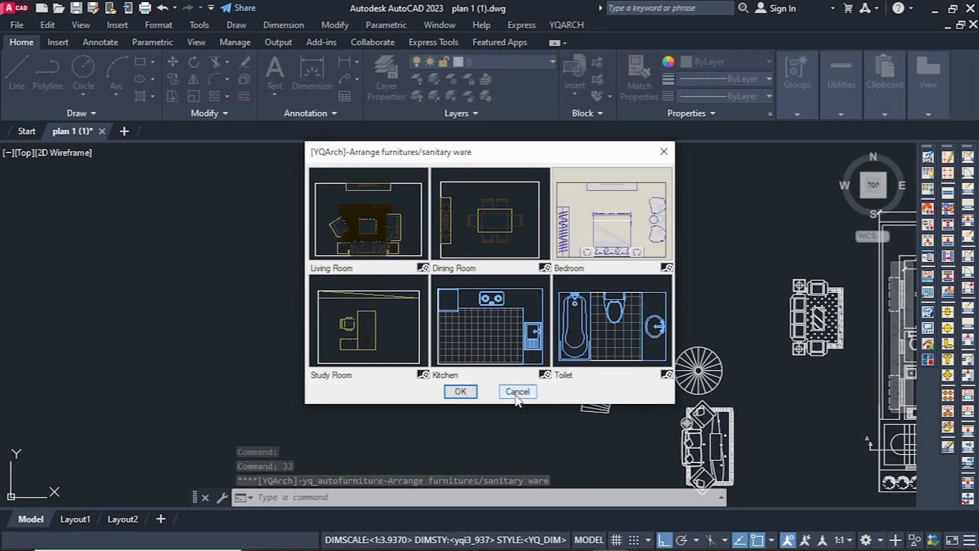
pyautogui.click(516, 391)
pyautogui.click(390, 280)
pyautogui.press('Escape')
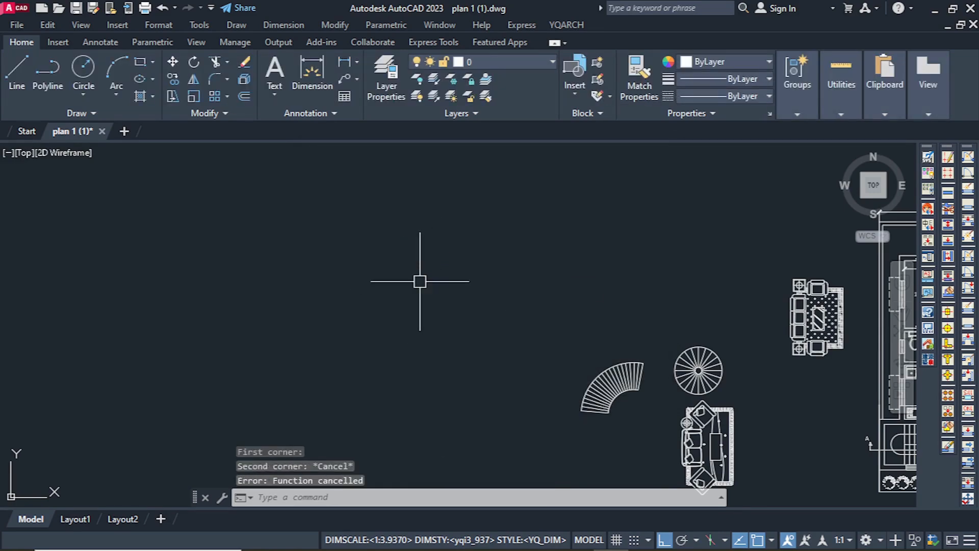
pyautogui.press('Escape')
pyautogui.press('Escape')
pyautogui.press('Escape')
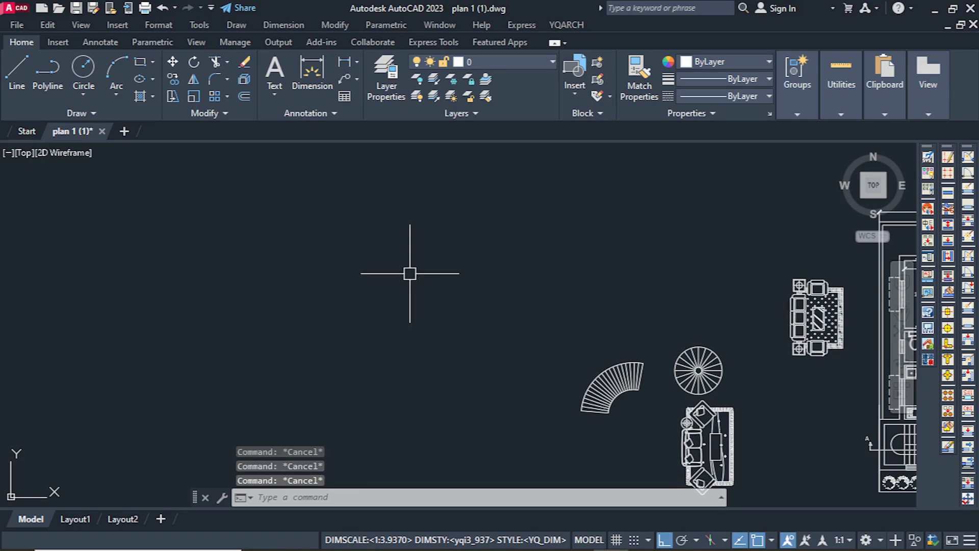
# Draw a rectangular room with the YQArch wall command WW in the empty area, its upper wall extending past the room's left side
pyautogui.write('ww')
pyautogui.press('Return')
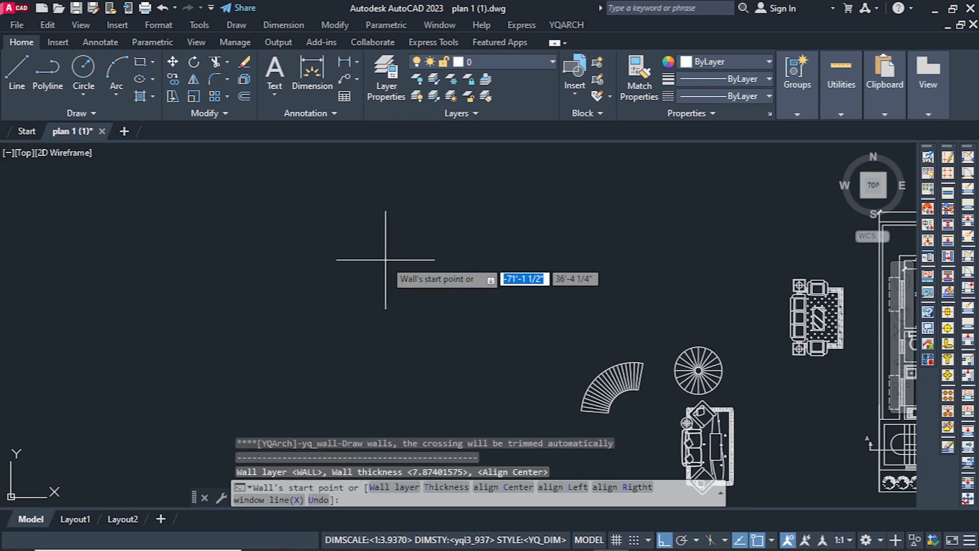
pyautogui.click(270, 274)
pyautogui.click(560, 272)
pyautogui.click(561, 362)
pyautogui.click(408, 362)
pyautogui.click(408, 271)
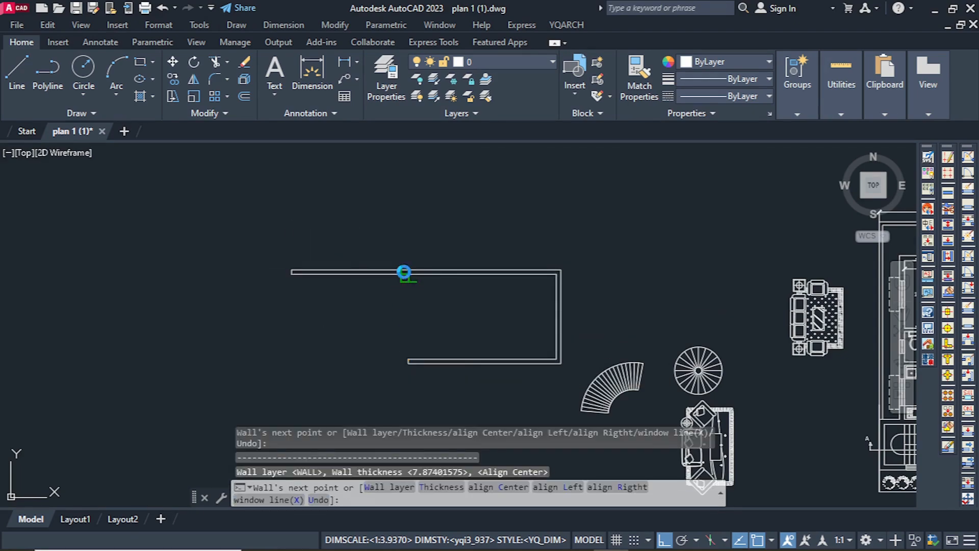
pyautogui.press('Escape')
pyautogui.moveTo(402, 366); pyautogui.dragTo(406, 324, button='middle')
pyautogui.press('Escape')
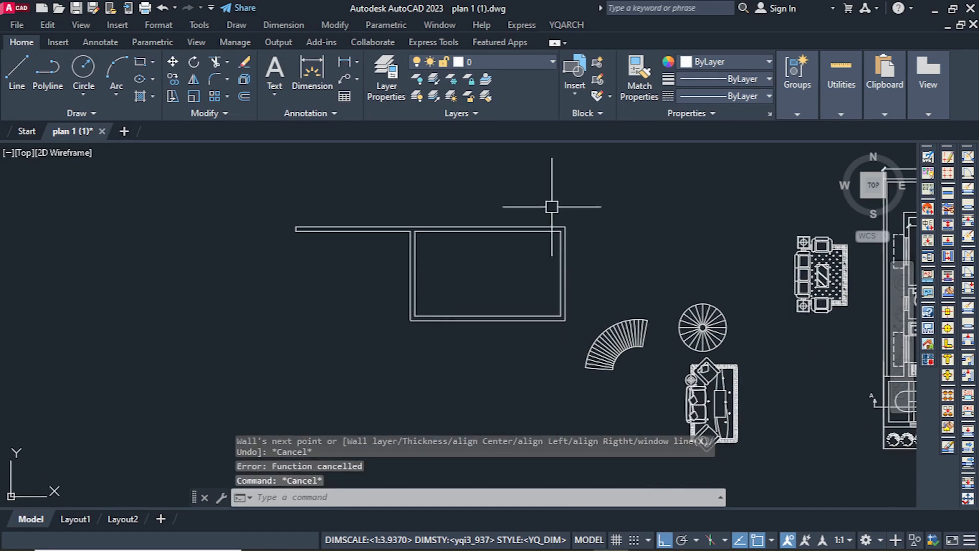
# Insert a single swing door opening inward in the room's lower wall near its right corner with the YQArch command AD
pyautogui.write('ad')
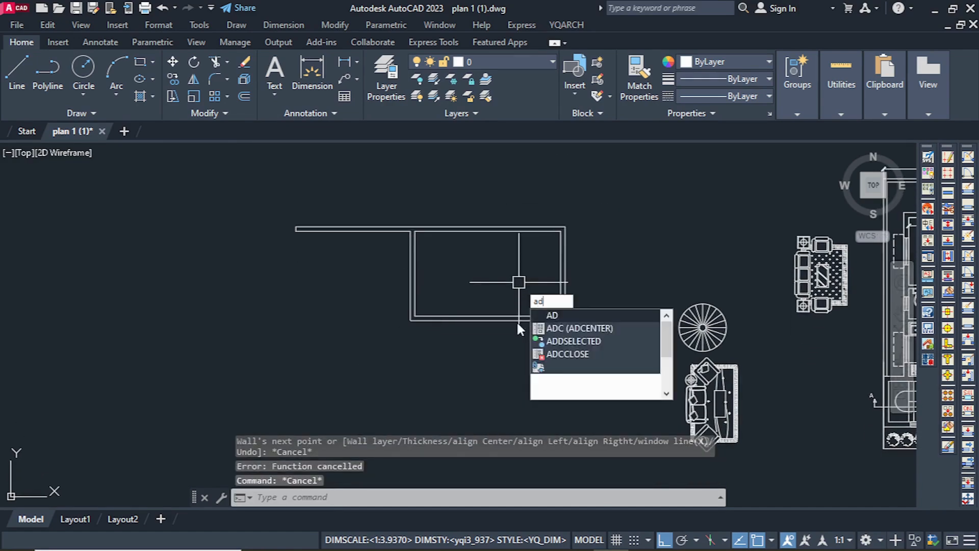
pyautogui.press('Return')
pyautogui.scroll(4, 530, 321)
pyautogui.click(562, 308)
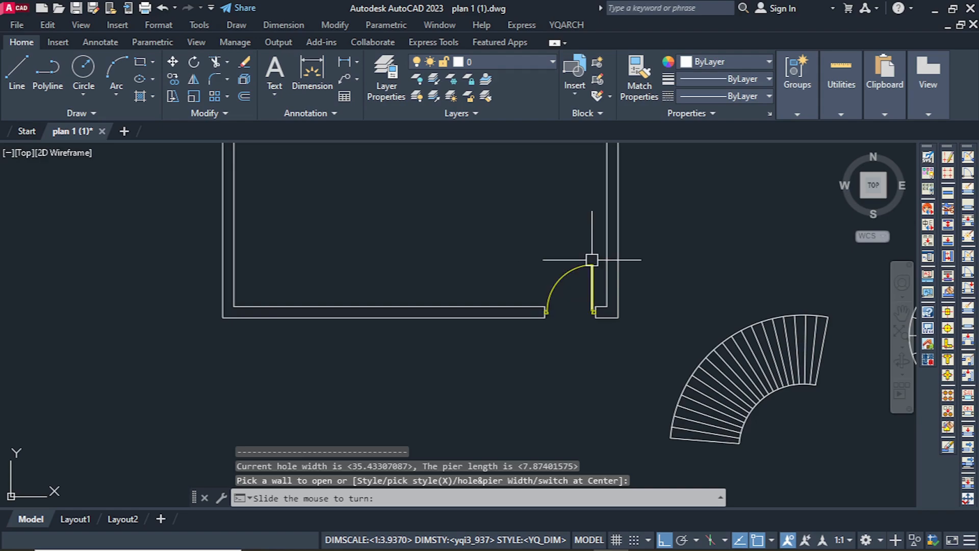
pyautogui.click(591, 259)
# View the default door types through the door command's Style option and leave the command without choosing one
pyautogui.write('s')
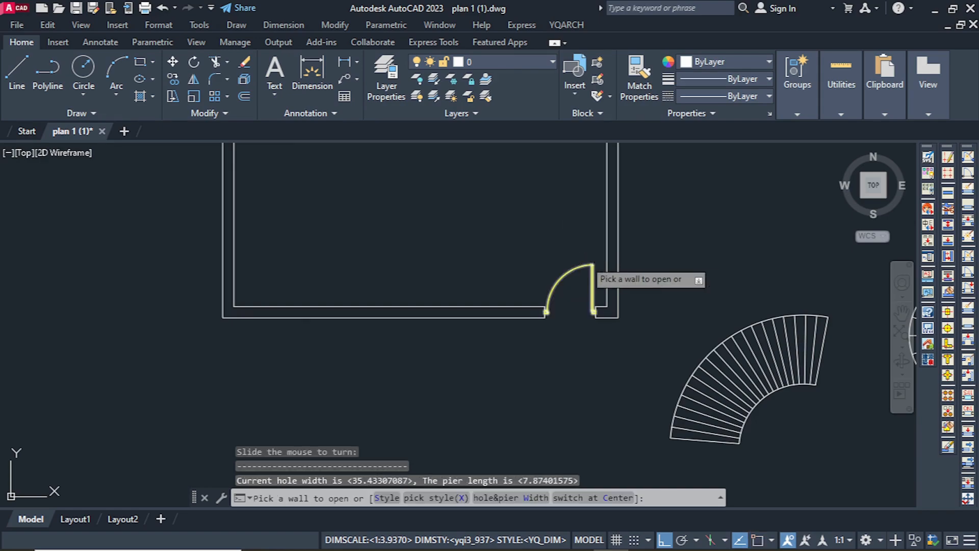
pyautogui.press('Return')
pyautogui.click(476, 440)
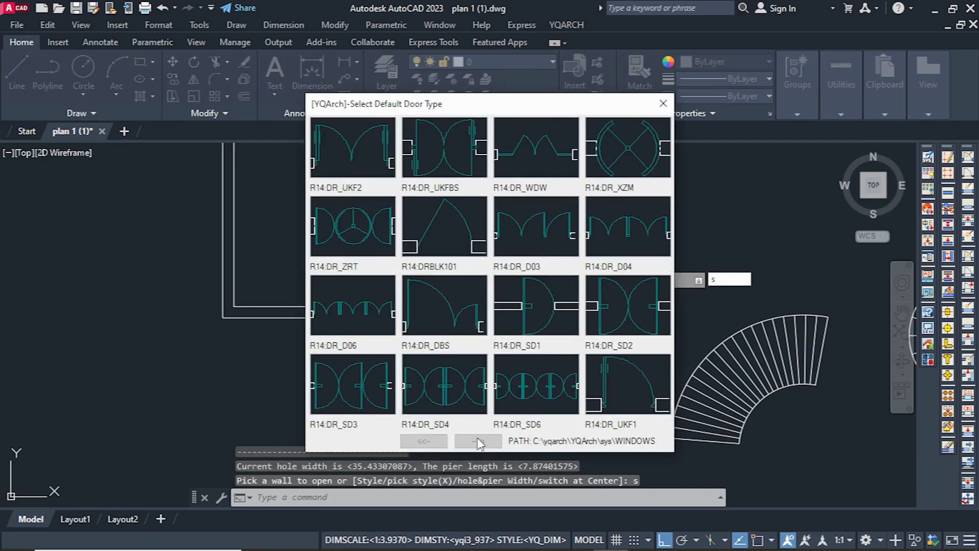
pyautogui.click(663, 104)
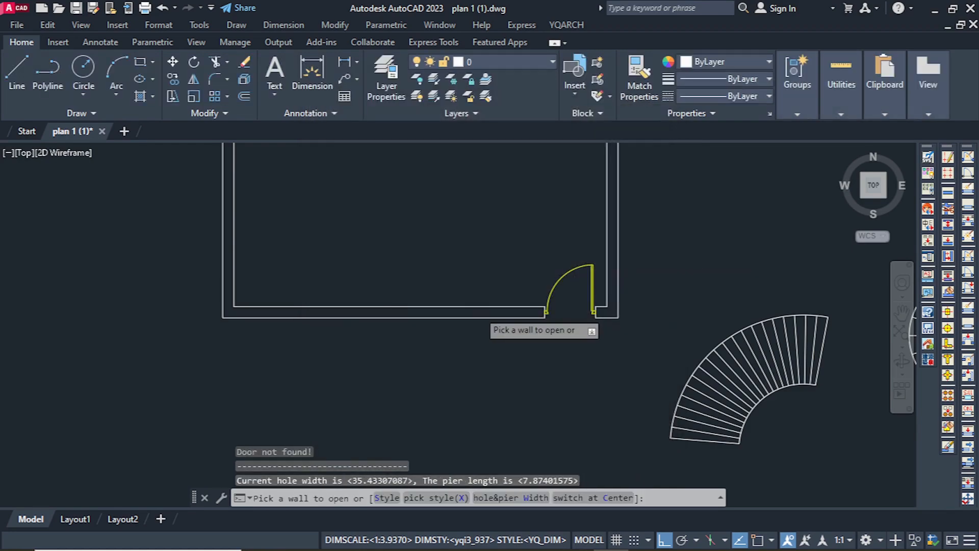
pyautogui.press('Escape')
pyautogui.press('Escape')
pyautogui.press('Escape')
# Erase the trial room with its door and the leftover wall piece
pyautogui.scroll(-3, 500, 286)
pyautogui.click(557, 188)
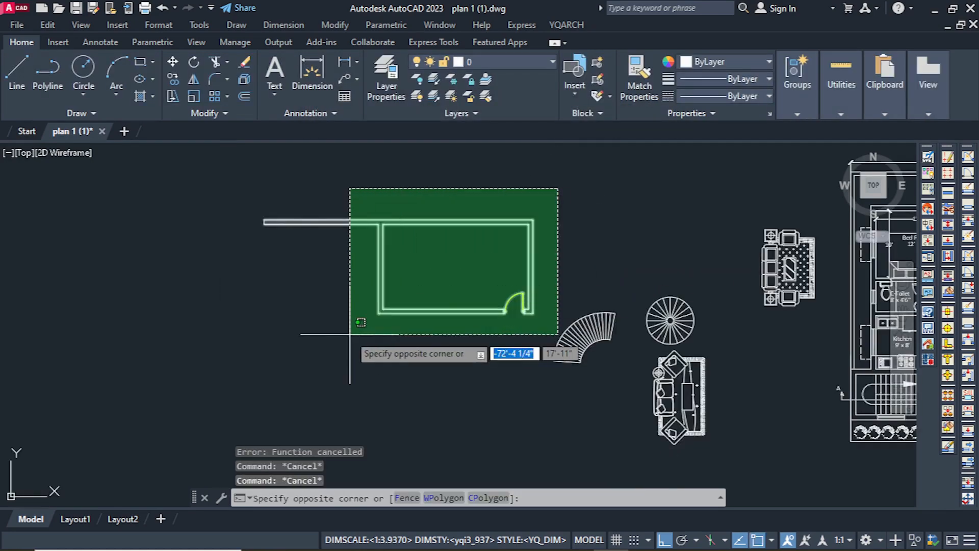
pyautogui.click(350, 335)
pyautogui.press('Delete')
pyautogui.click(348, 224)
pyautogui.click(164, 214)
pyautogui.press('Delete')
pyautogui.moveTo(333, 258); pyautogui.dragTo(492, 282, button='middle')
pyautogui.moveTo(415, 322); pyautogui.dragTo(490, 325, button='middle')
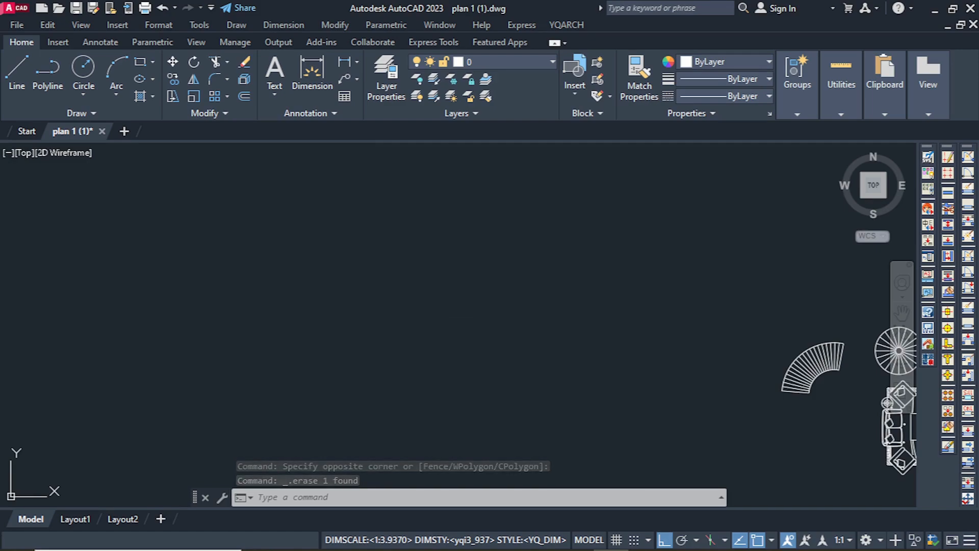
# Create a new drawing and set its length precision to 0.00 and its insertion scale to Meters
pyautogui.hotkey('ctrl', 'n')
pyautogui.click(673, 417)
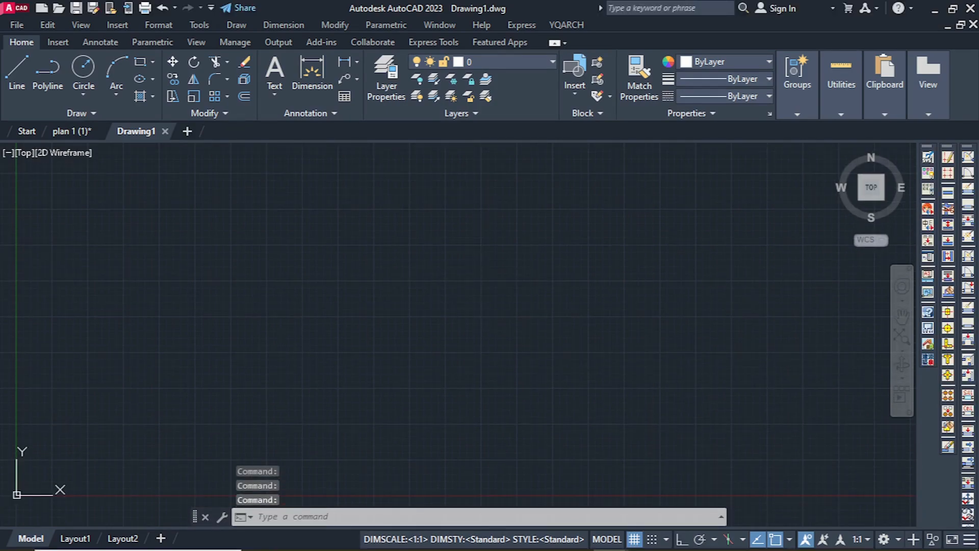
pyautogui.write('UN')
pyautogui.press('Return')
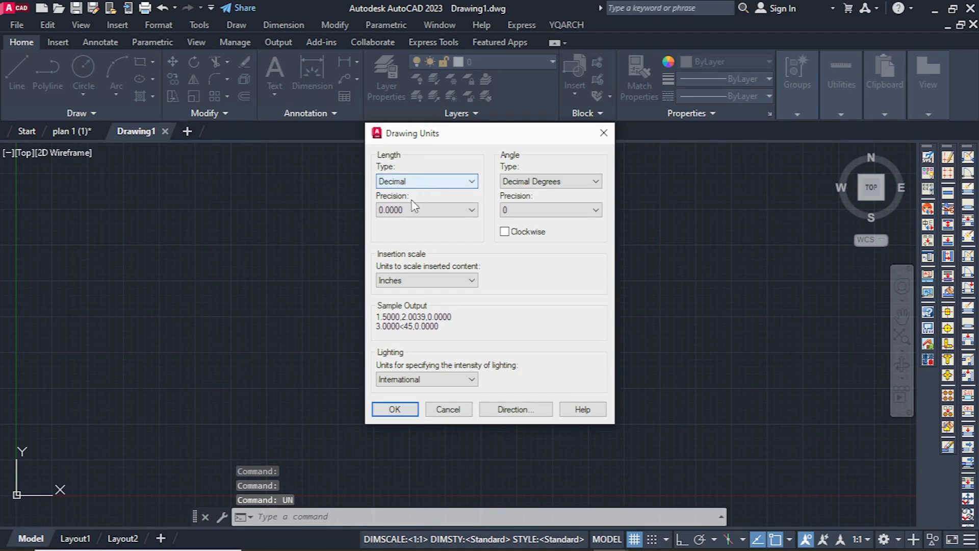
pyautogui.click(418, 210)
pyautogui.click(407, 239)
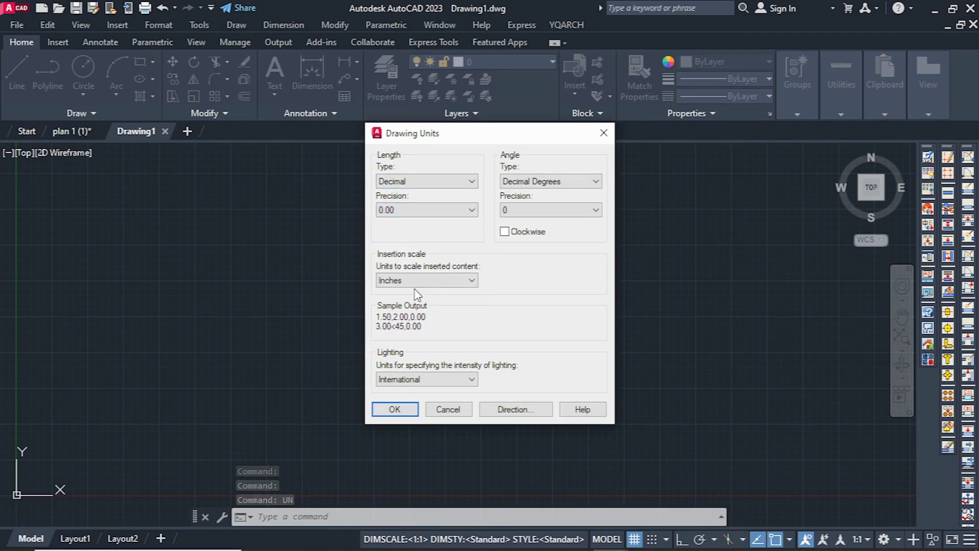
pyautogui.click(419, 281)
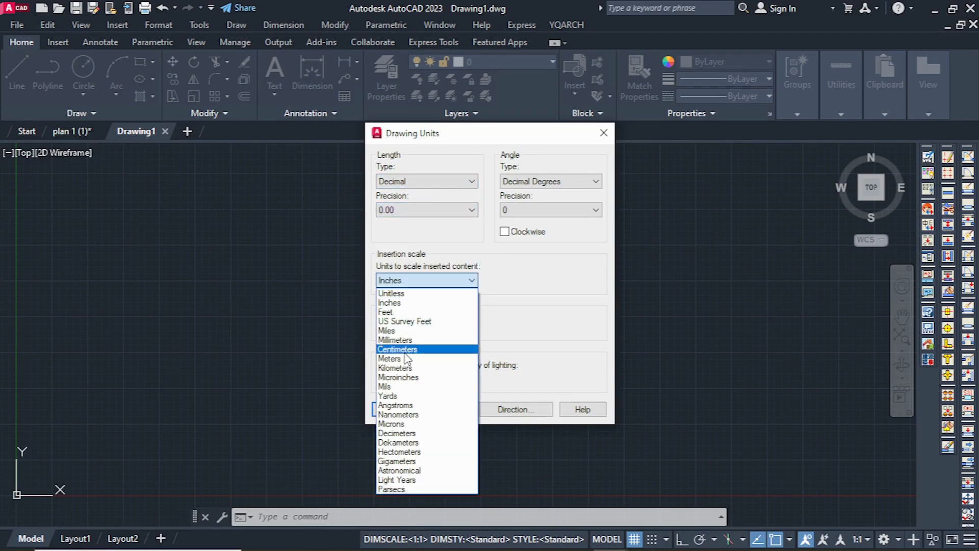
pyautogui.click(406, 358)
pyautogui.click(391, 409)
pyautogui.click(462, 277)
pyautogui.click(437, 308)
# Set the linear precision of the Standard dimension style's primary units to 0.00, reviewing its arrow and text settings along the way
pyautogui.write('D')
pyautogui.press('Return')
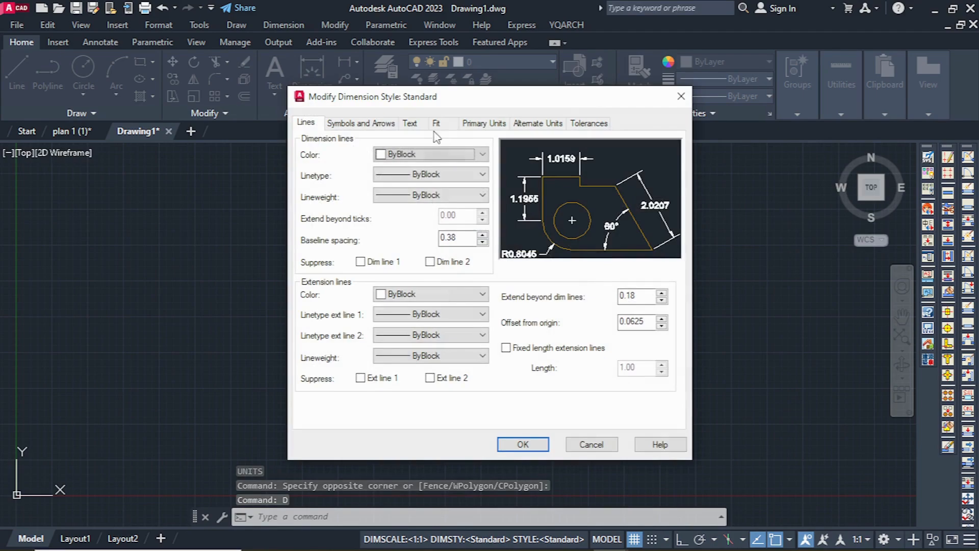
pyautogui.click(374, 125)
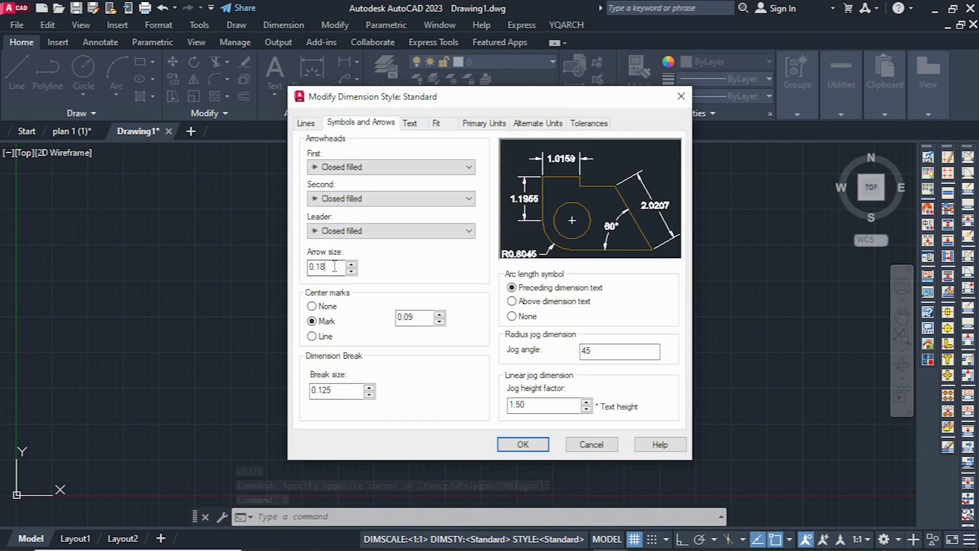
pyautogui.click(410, 123)
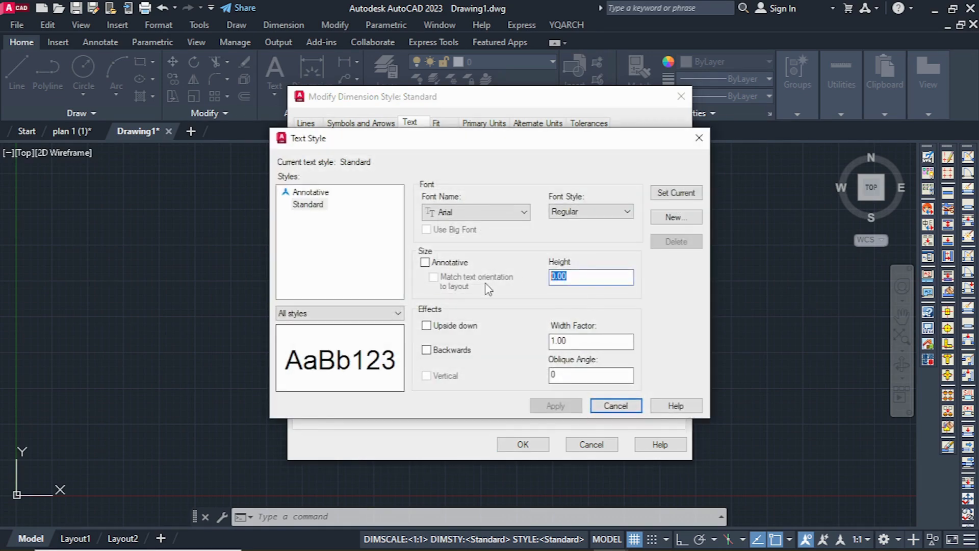
pyautogui.click(698, 138)
pyautogui.click(484, 124)
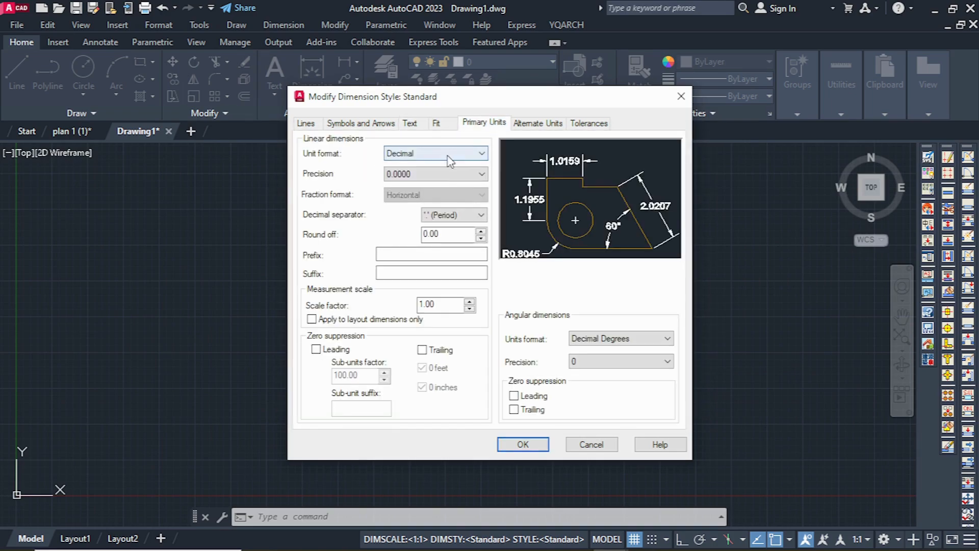
pyautogui.click(443, 174)
pyautogui.click(403, 201)
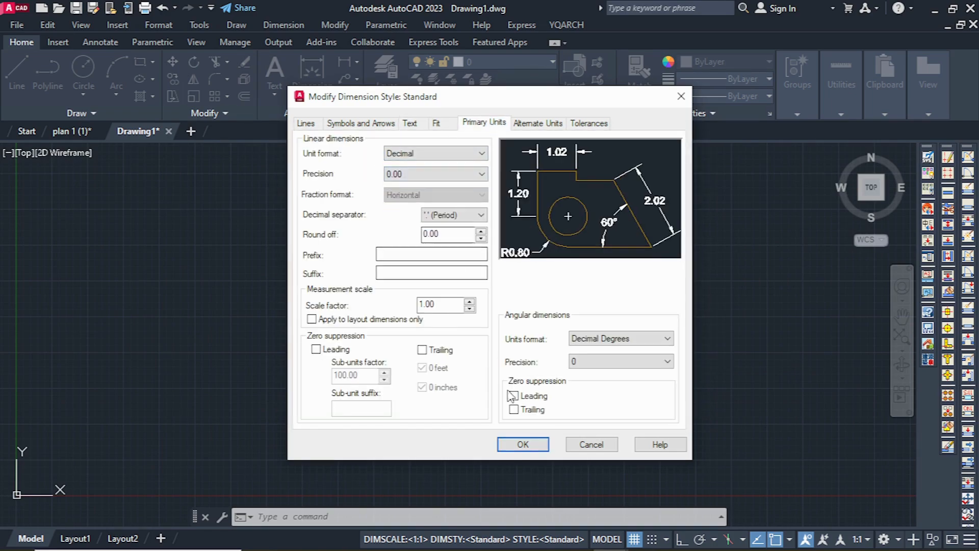
pyautogui.click(524, 448)
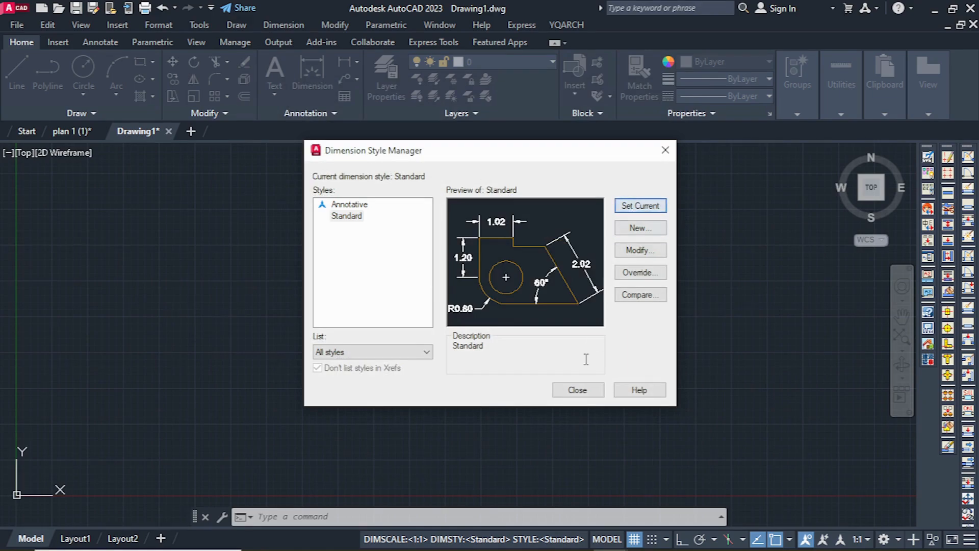
pyautogui.click(577, 390)
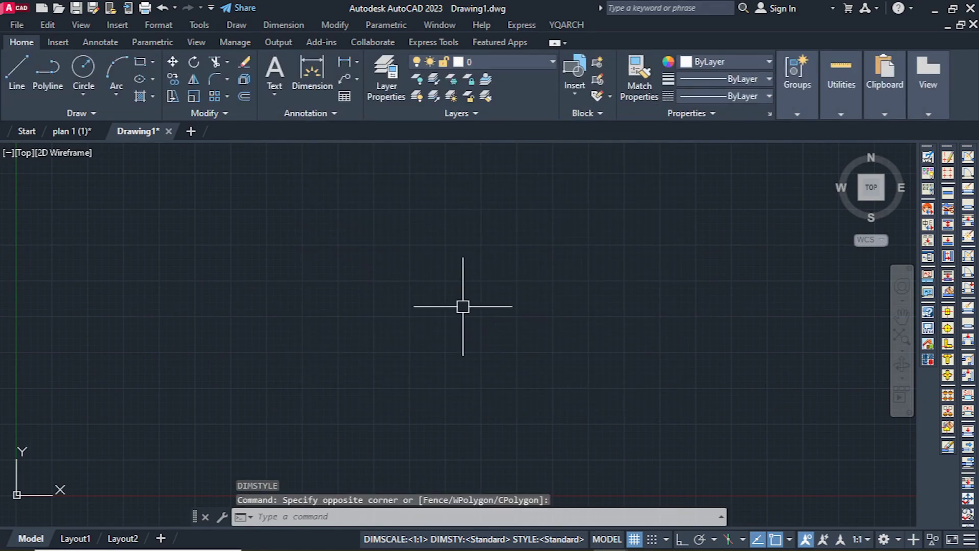
# Set the YQArch drawing units to m with the YQUNITS command
pyautogui.write('yquni')
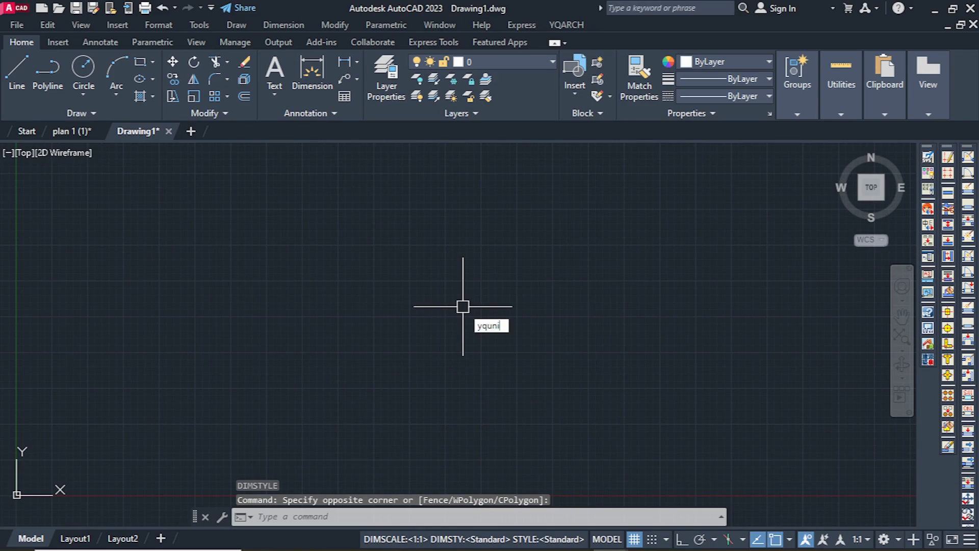
pyautogui.write('t')
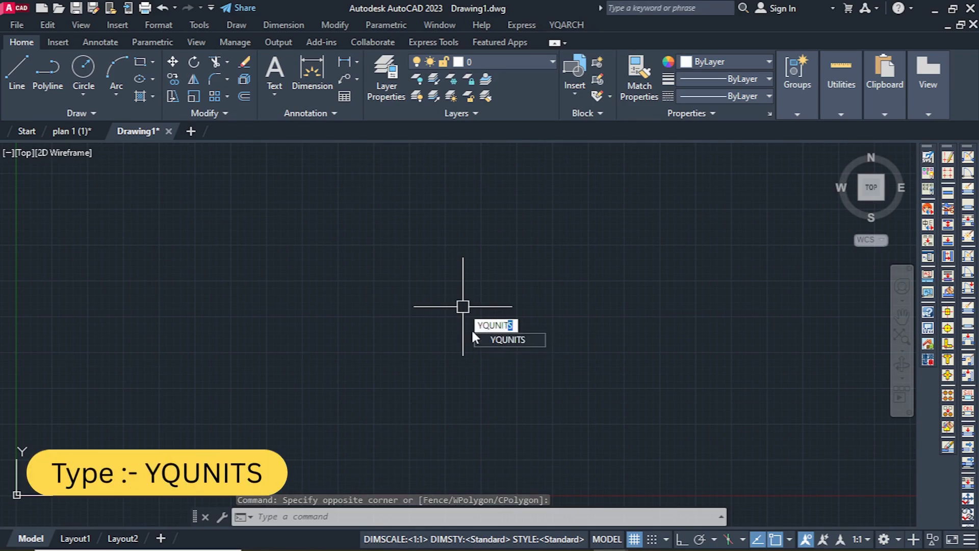
pyautogui.press('Return')
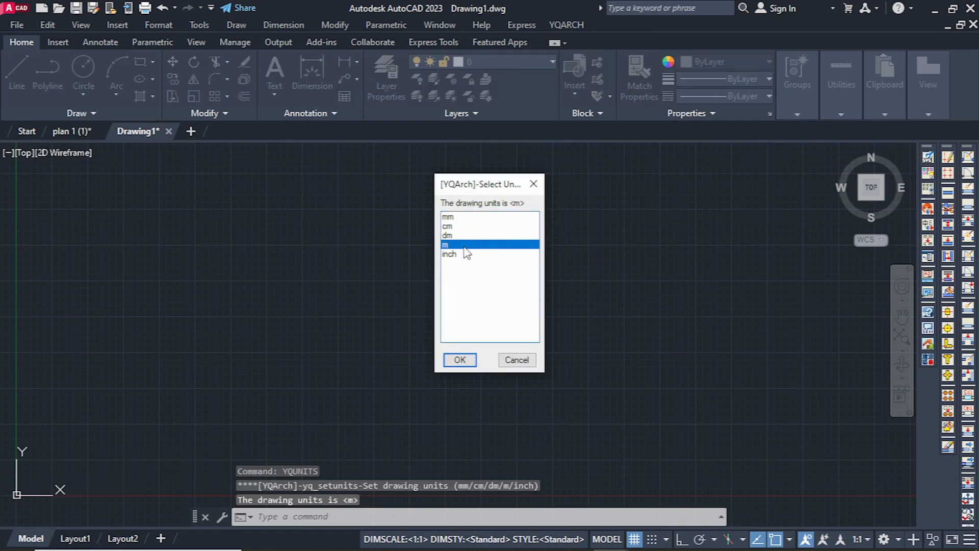
pyautogui.click(460, 360)
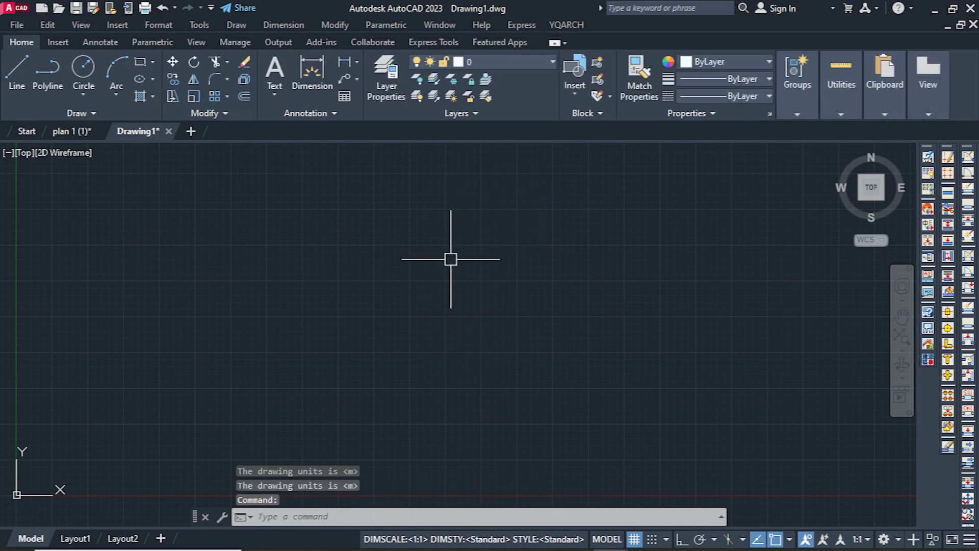
# Draw a straight horizontal trial wall about 35 m long with the YQArch wall command WW, using Ortho
pyautogui.press('Return')
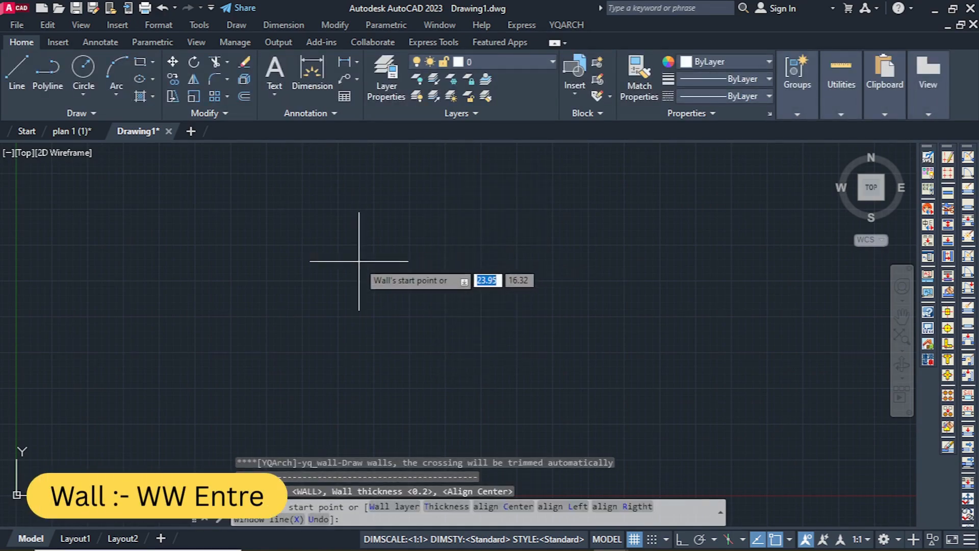
pyautogui.click(225, 302)
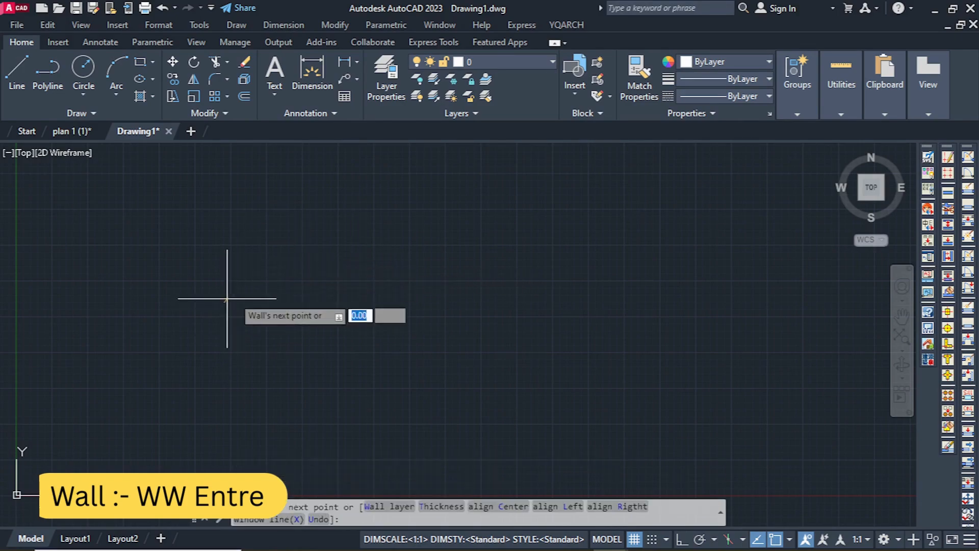
pyautogui.press('F8')
pyautogui.click(727, 312)
pyautogui.press('Escape')
pyautogui.press('Escape')
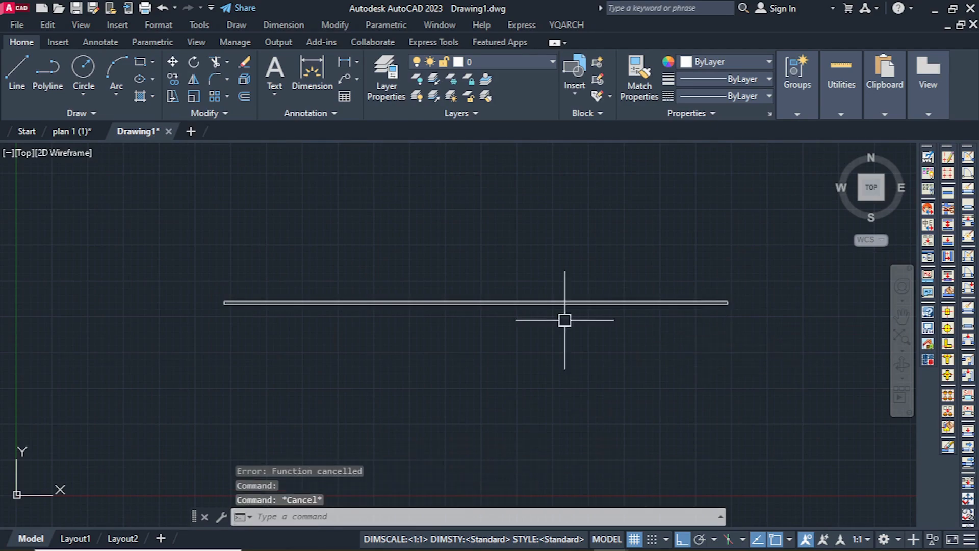
# Add a linear dimension for the trial wall's length, placed just above the wall
pyautogui.write('dli')
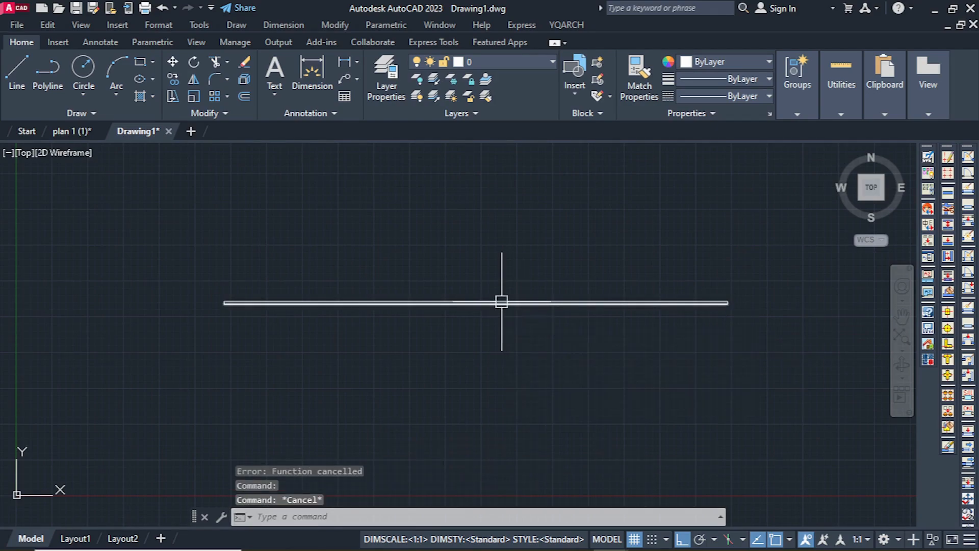
pyautogui.press('Return')
pyautogui.scroll(3, 503, 305)
pyautogui.click(504, 304)
pyautogui.scroll(2, 433, 295)
pyautogui.click(433, 288)
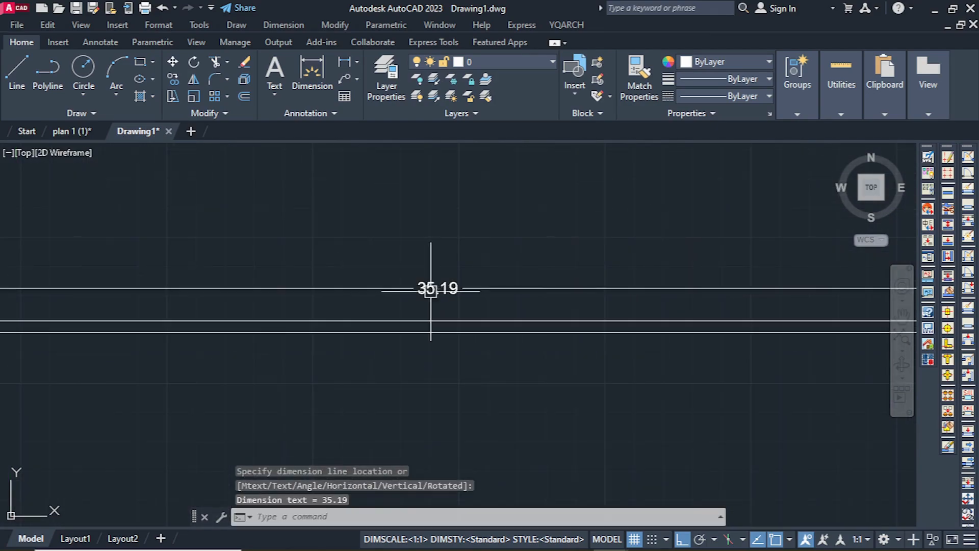
# Add a linear dimension across the trial wall's thickness
pyautogui.press('Return')
pyautogui.click(599, 321)
pyautogui.click(596, 332)
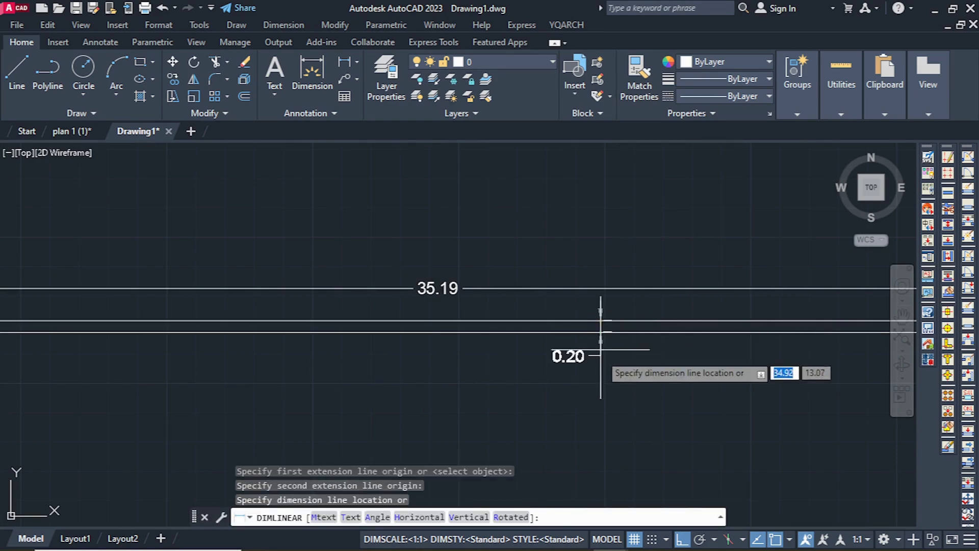
pyautogui.click(598, 359)
pyautogui.scroll(2, 597, 367)
pyautogui.scroll(-2, 504, 377)
pyautogui.scroll(-4, 505, 376)
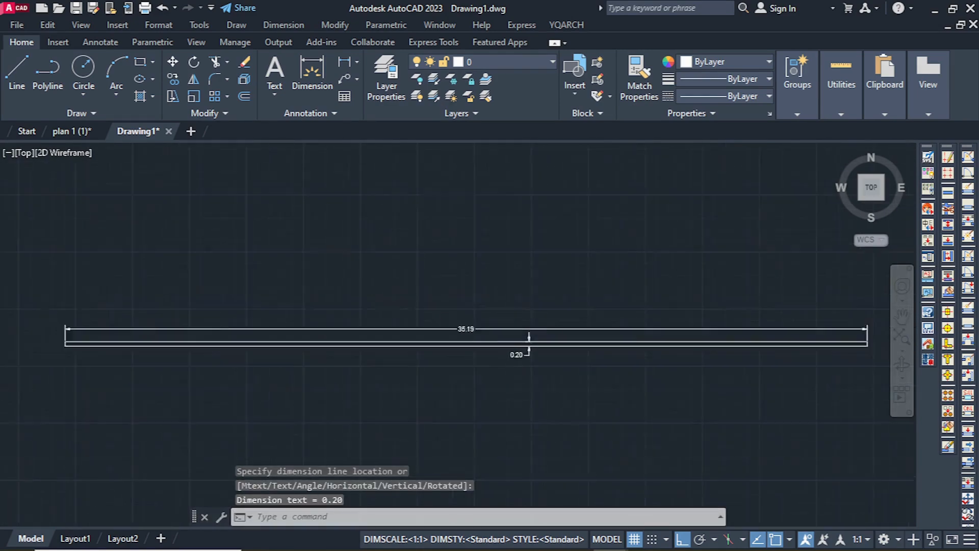
# Erase the trial wall together with its two dimensions
pyautogui.click(697, 297)
pyautogui.click(258, 346)
pyautogui.press('Delete')
# Restart the YQArch wall command and set the wall thickness to 0.23
pyautogui.scroll(2, 377, 351)
pyautogui.press('Return')
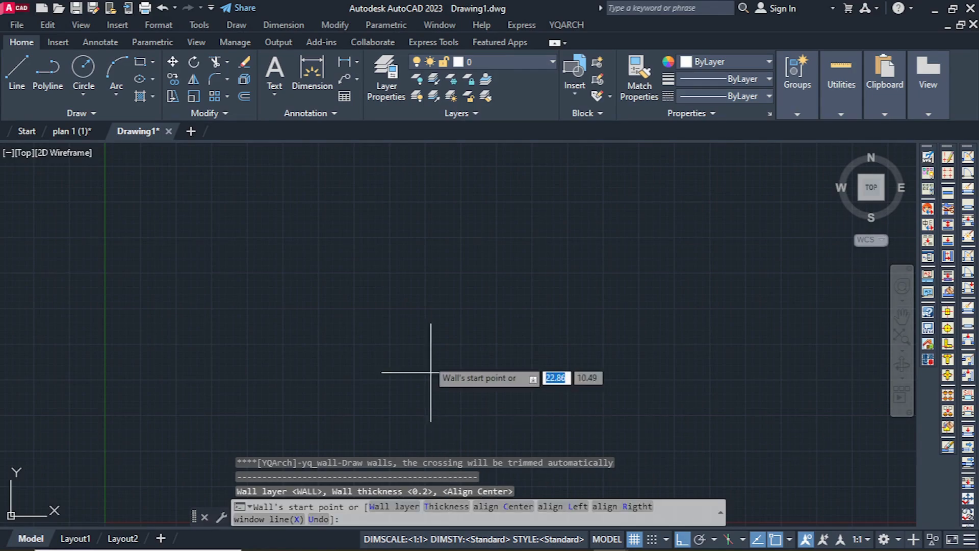
pyautogui.write('t')
pyautogui.press('Return')
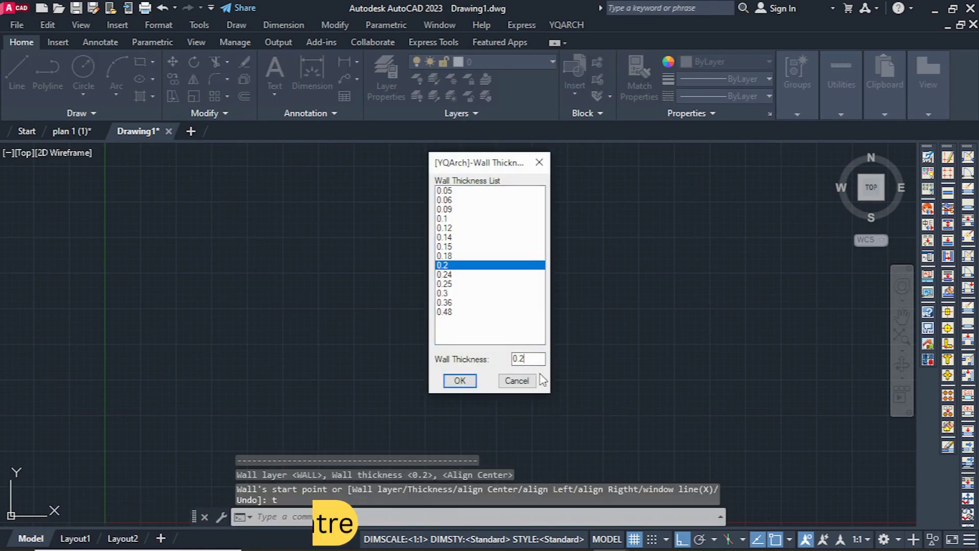
pyautogui.press('BackSpace')
pyautogui.press('BackSpace')
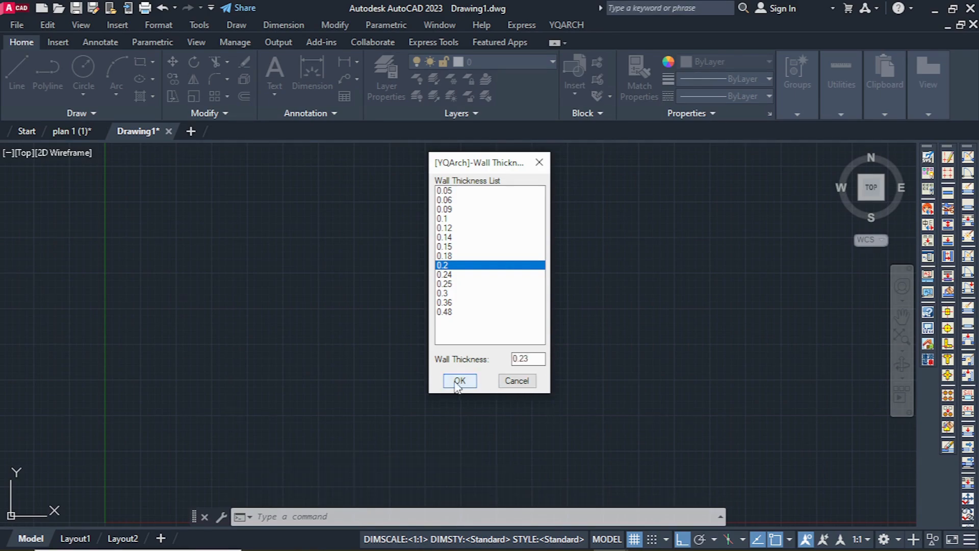
pyautogui.click(458, 381)
# Draw a closed rectangular room with center-aligned walls, 3 m wide and 3.5 m high
pyautogui.click(375, 280)
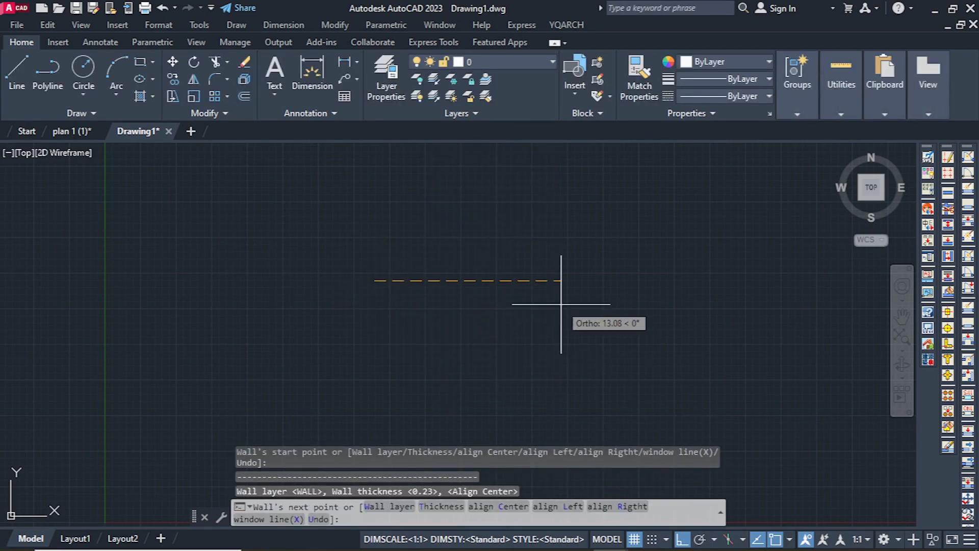
pyautogui.write('3')
pyautogui.press('Return')
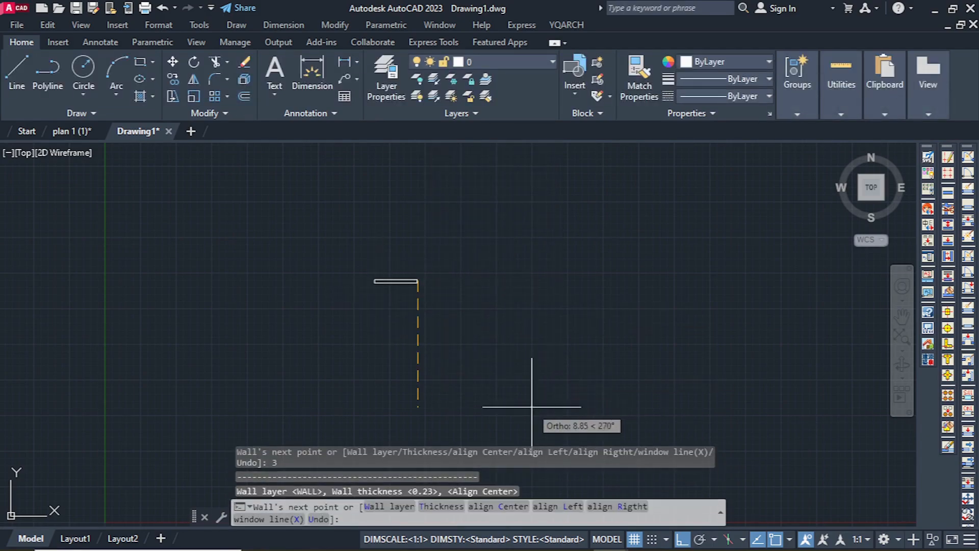
pyautogui.write('3.5')
pyautogui.press('Return')
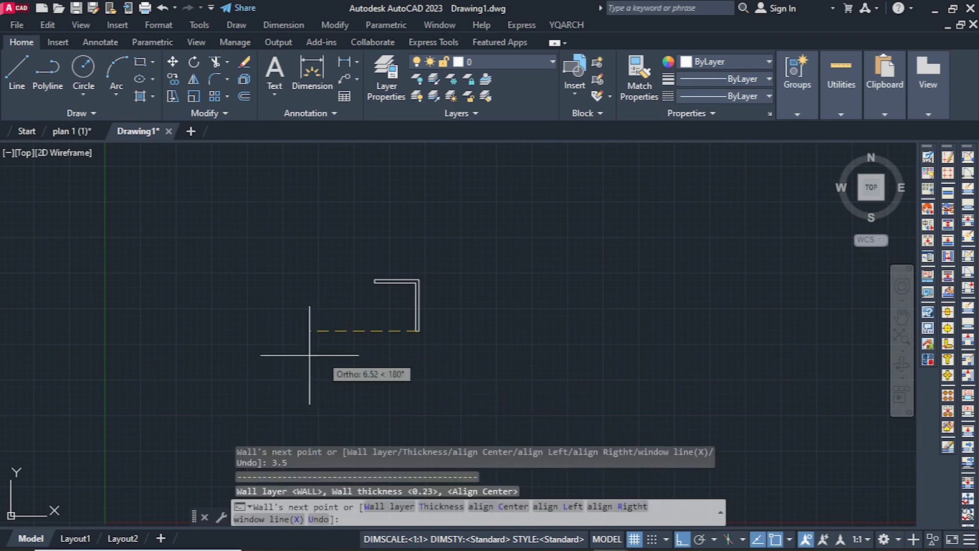
pyautogui.write('3')
pyautogui.press('Return')
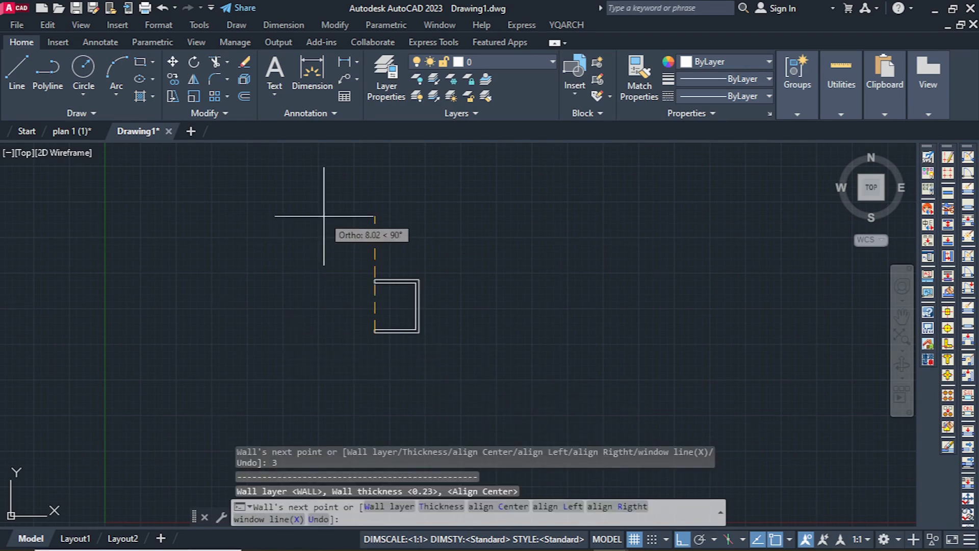
pyautogui.press('Return')
# Add linear dimensions for the room's inner width and inner height, placed inside the room
pyautogui.scroll(5, 378, 291)
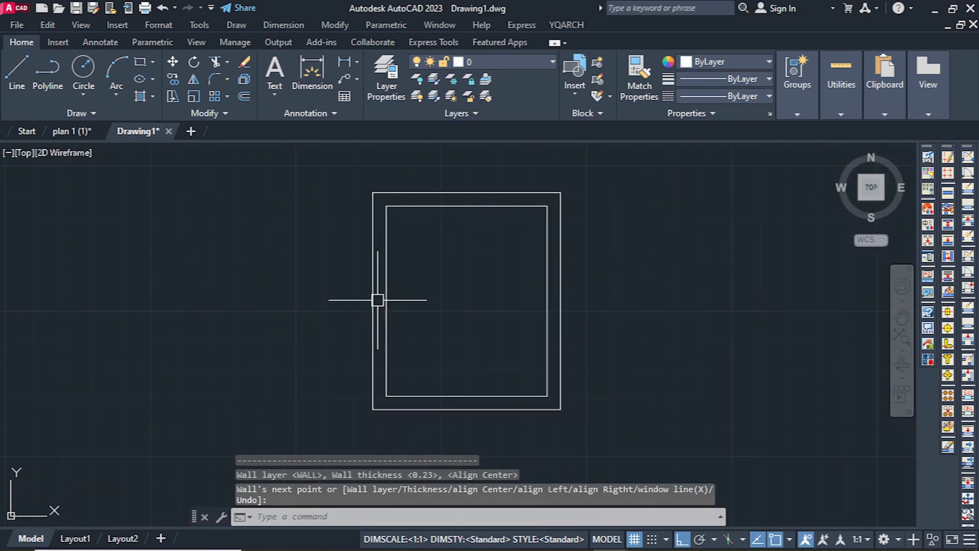
pyautogui.write('dli')
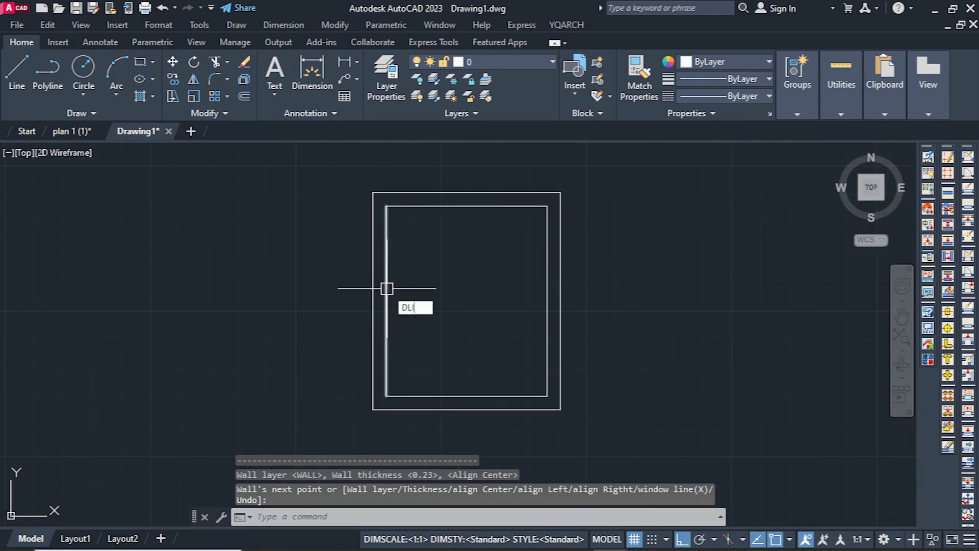
pyautogui.press('Return')
pyautogui.click(456, 211)
pyautogui.click(466, 227)
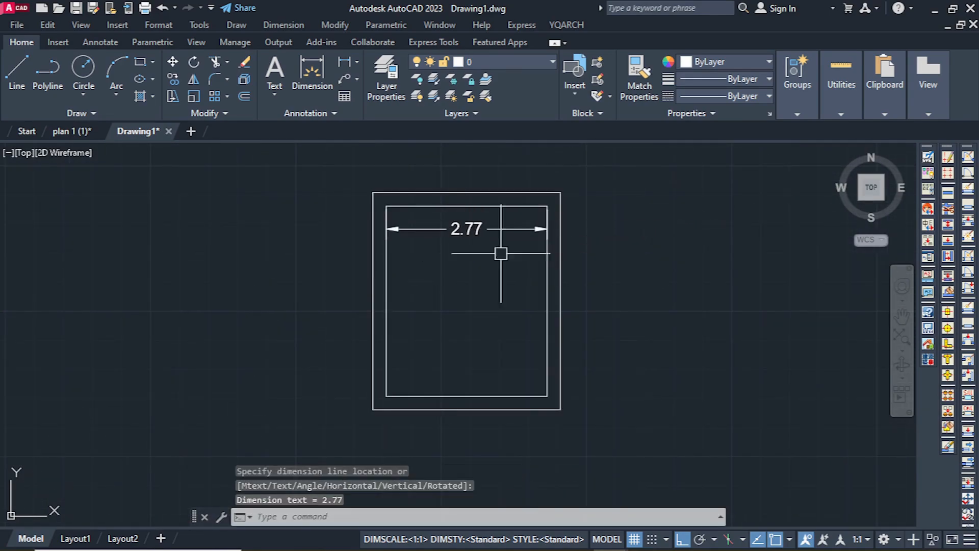
pyautogui.press('Return')
pyautogui.press('Return')
pyautogui.click(546, 301)
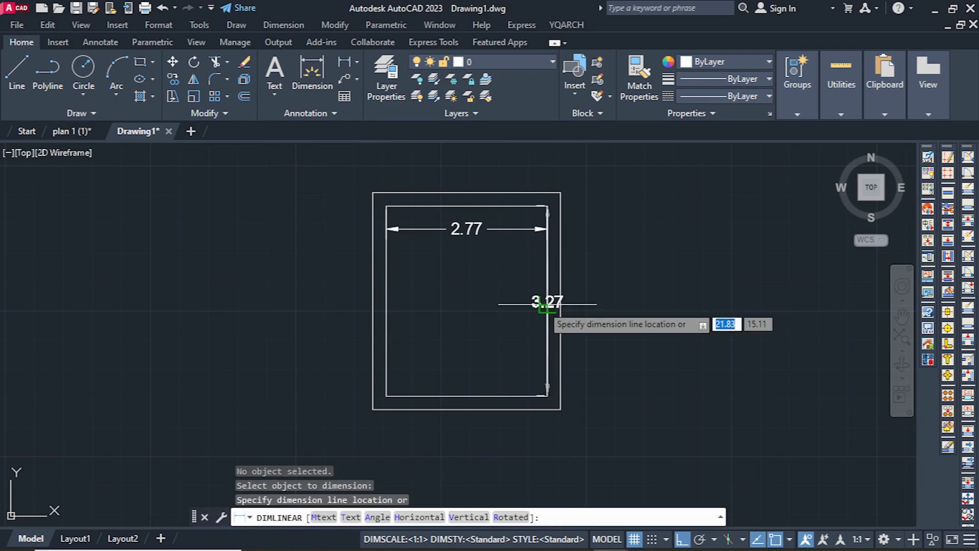
pyautogui.click(520, 301)
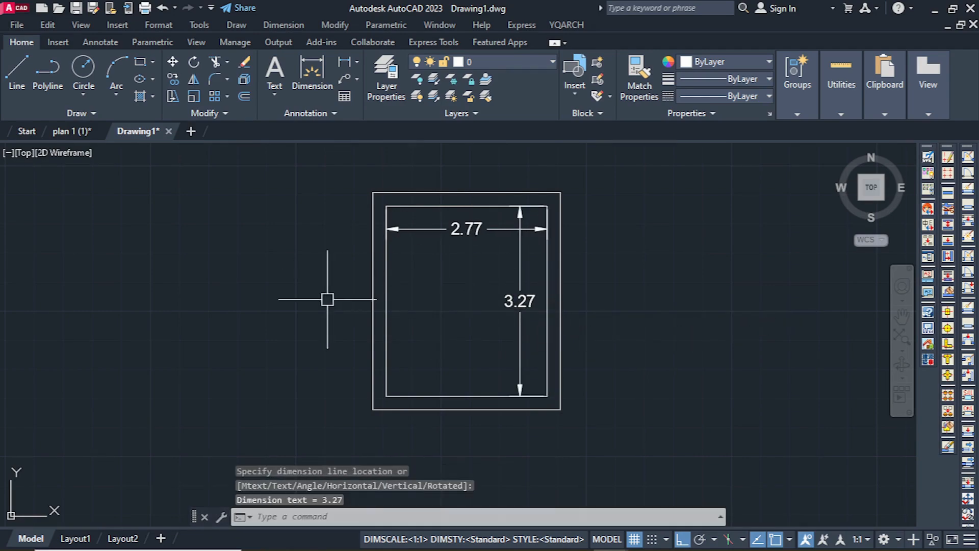
# Draw a second closed room beside the first with right-aligned 0.23 walls, using 3 m horizontal and 3.5 m vertical runs
pyautogui.scroll(-2, 343, 275)
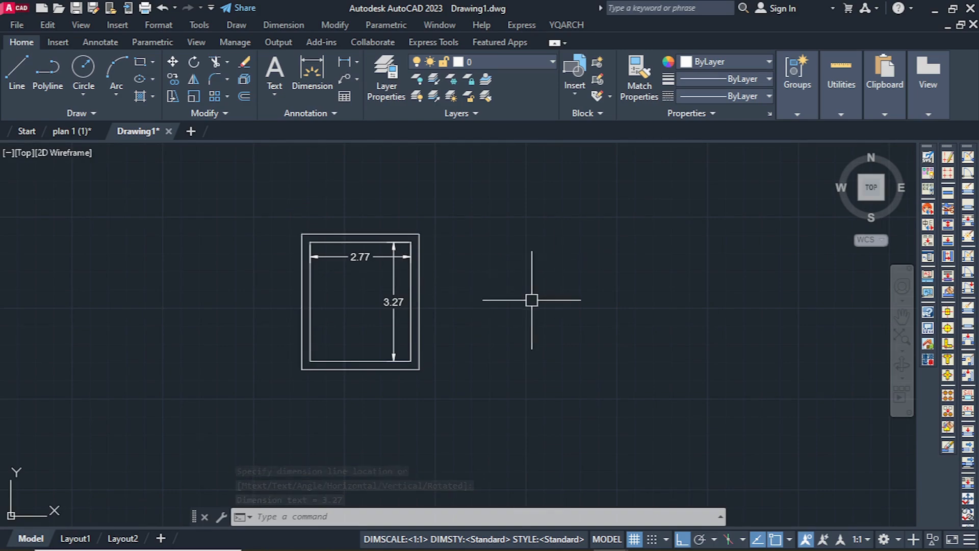
pyautogui.press('Return')
pyautogui.scroll(-2, 477, 290)
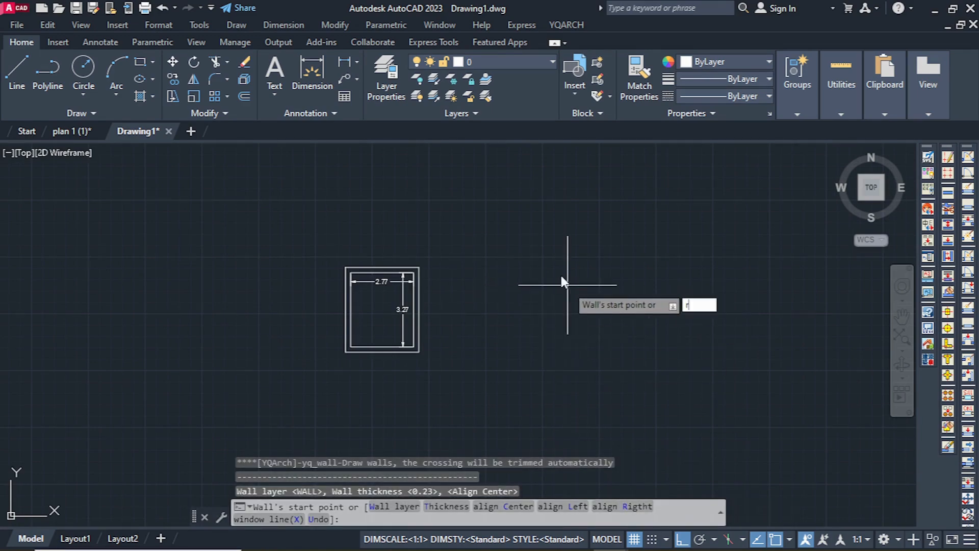
pyautogui.press('Return')
pyautogui.click(543, 272)
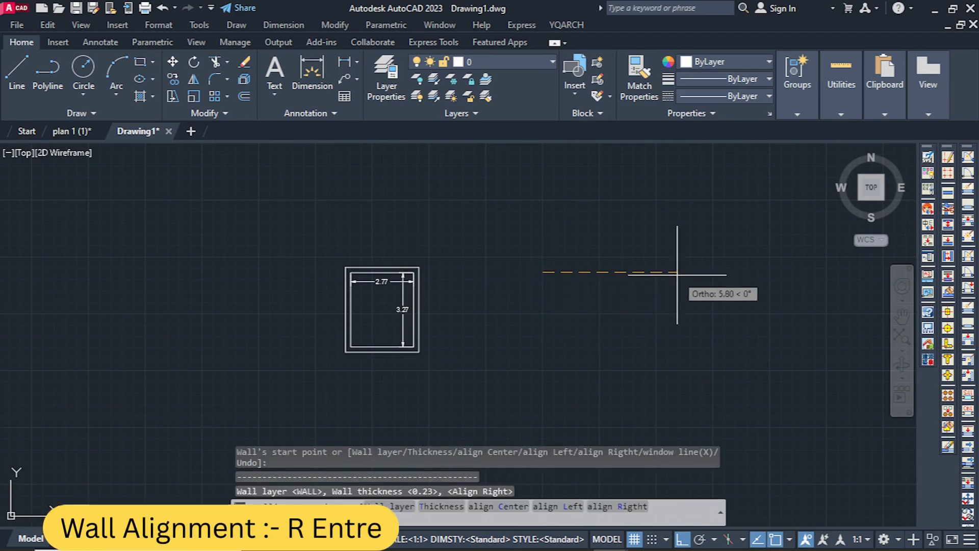
pyautogui.write('3')
pyautogui.press('Return')
pyautogui.write('3.5')
pyautogui.press('Return')
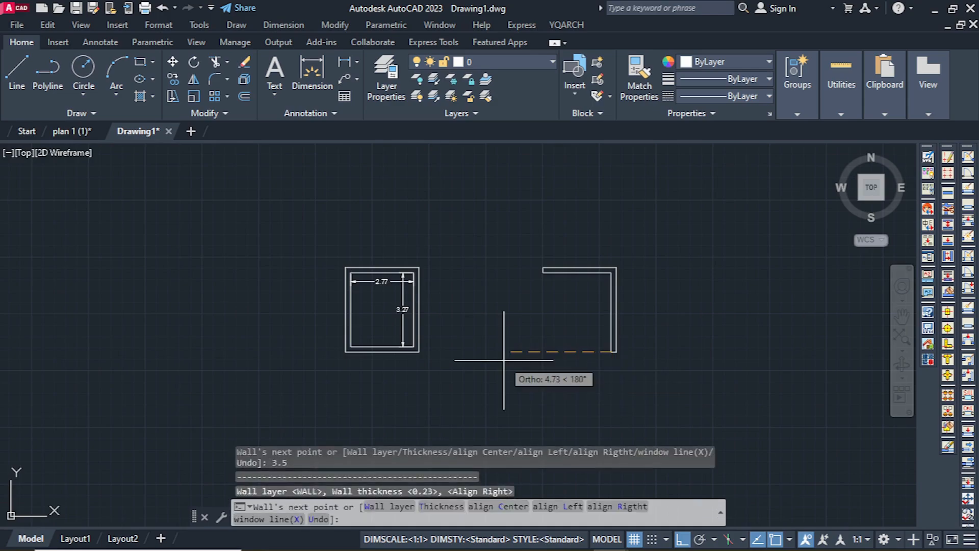
pyautogui.write('3')
pyautogui.press('Return')
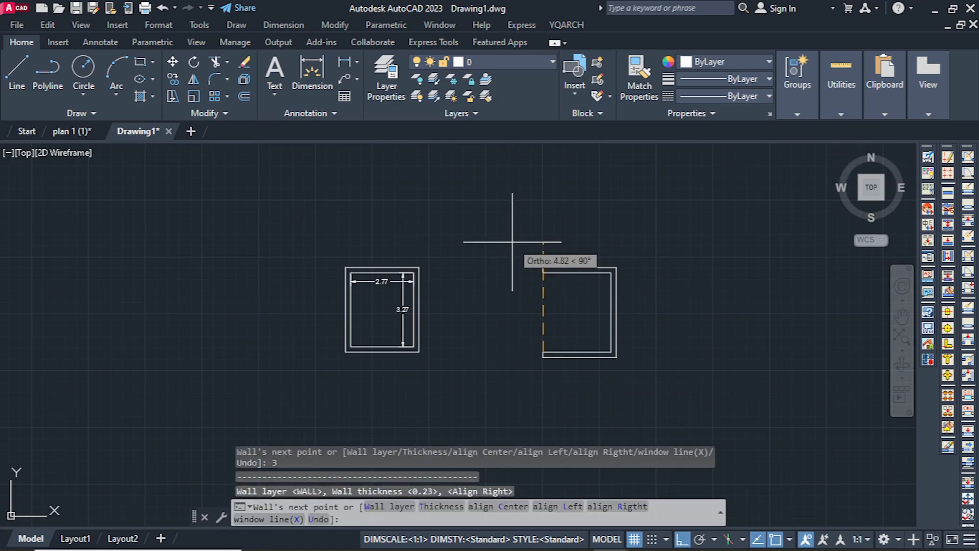
pyautogui.write('3.')
pyautogui.press('Return')
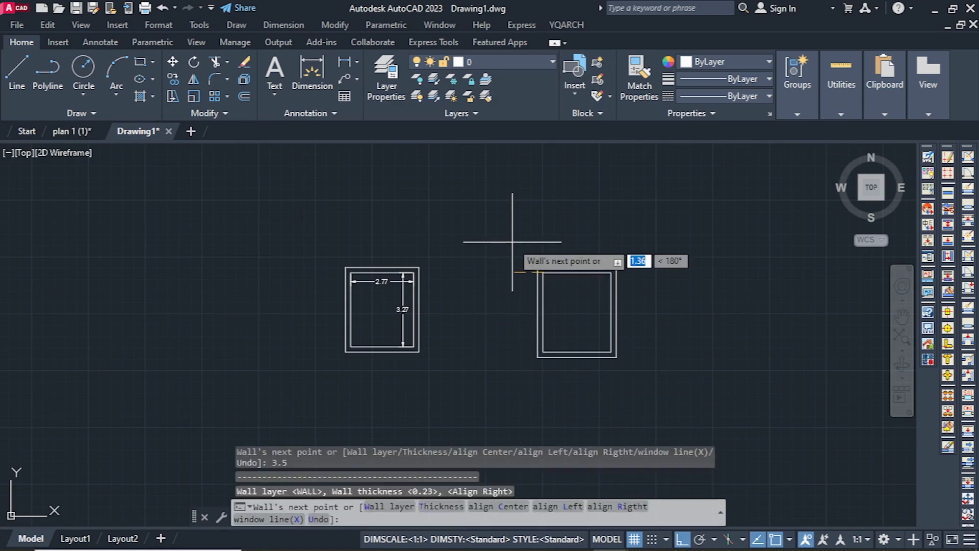
pyautogui.press('Return')
# Add linear dimensions for the second room's inner width and inner height, placed inside the room
pyautogui.write('dl')
pyautogui.press('Return')
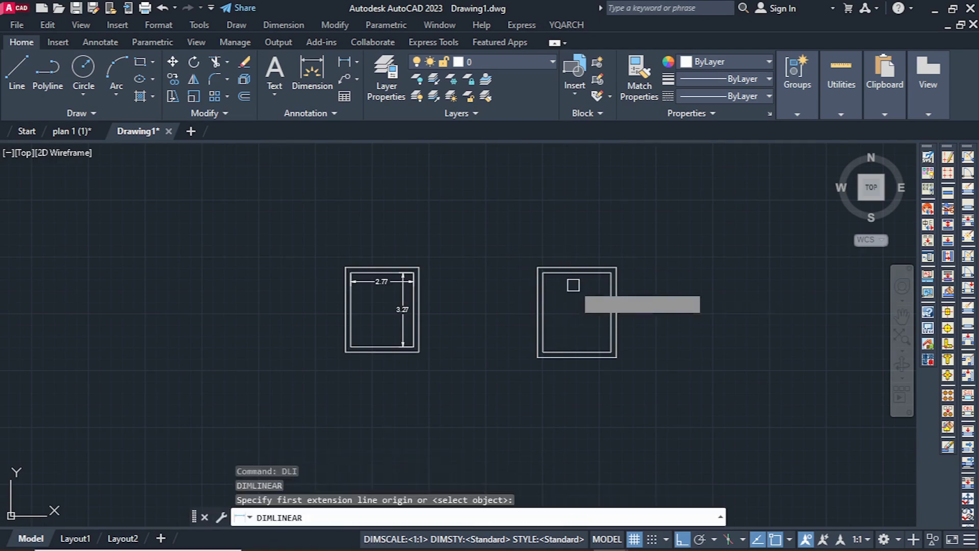
pyautogui.scroll(5, 573, 283)
pyautogui.press('Return')
pyautogui.click(581, 256)
pyautogui.click(589, 283)
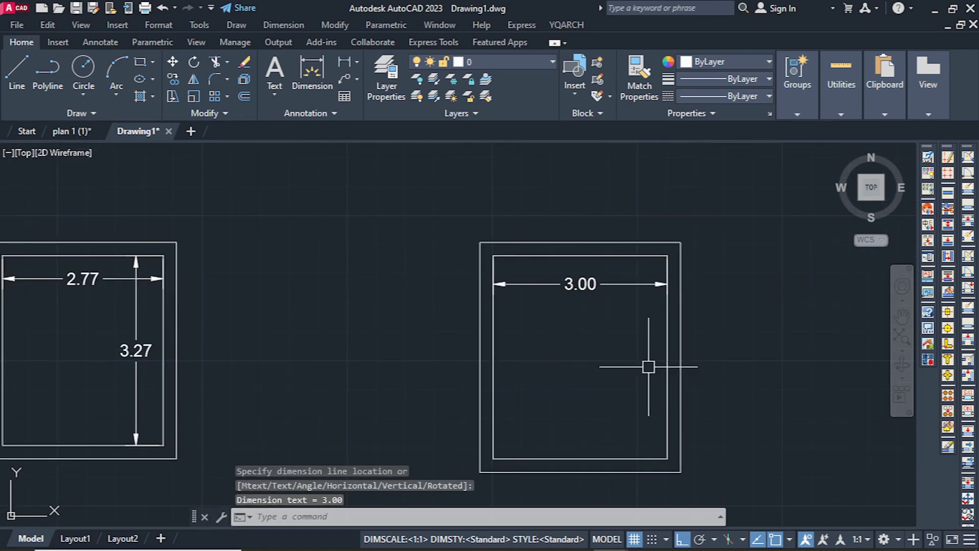
pyautogui.press('Return')
pyautogui.press('Return')
pyautogui.click(667, 365)
pyautogui.click(635, 366)
pyautogui.moveTo(528, 365); pyautogui.dragTo(505, 335, button='middle')
pyautogui.press('Return')
pyautogui.press('Return')
pyautogui.click(554, 209)
pyautogui.scroll(2, 555, 192)
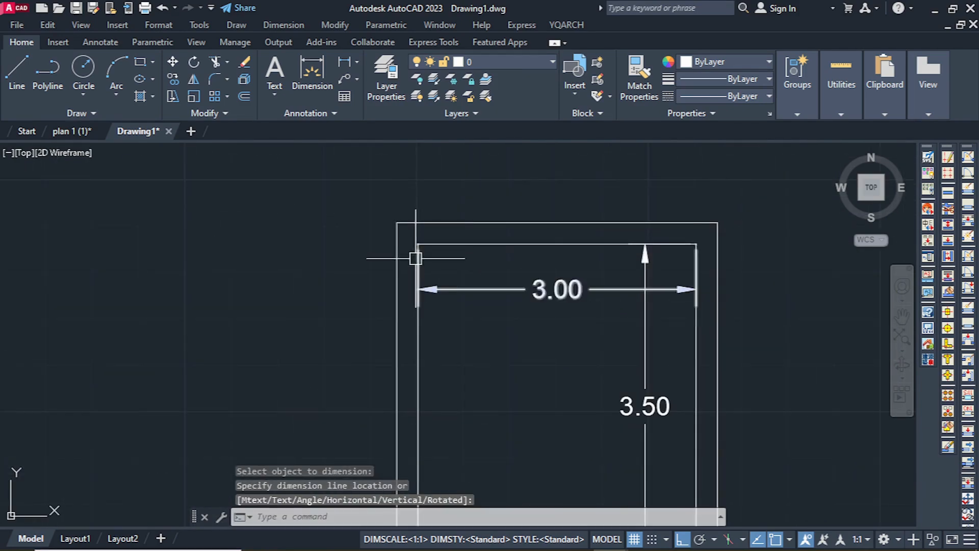
pyautogui.press('Escape')
# Add linear dimensions for the thickness of the second room's left and right walls, placed outside the room
pyautogui.press('Return')
pyautogui.click(417, 244)
pyautogui.click(397, 242)
pyautogui.click(418, 186)
pyautogui.press('Return')
pyautogui.click(696, 262)
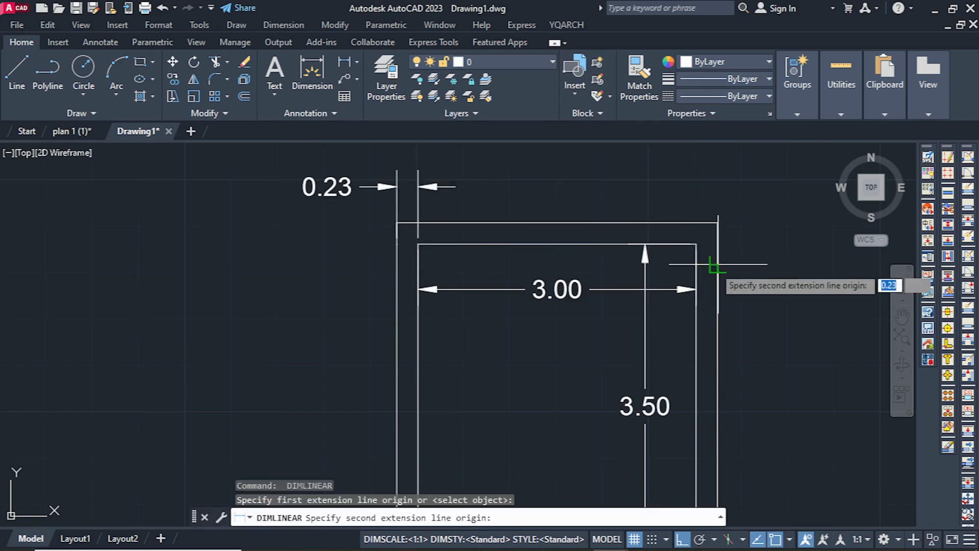
pyautogui.click(716, 266)
pyautogui.click(749, 347)
pyautogui.scroll(-2, 422, 306)
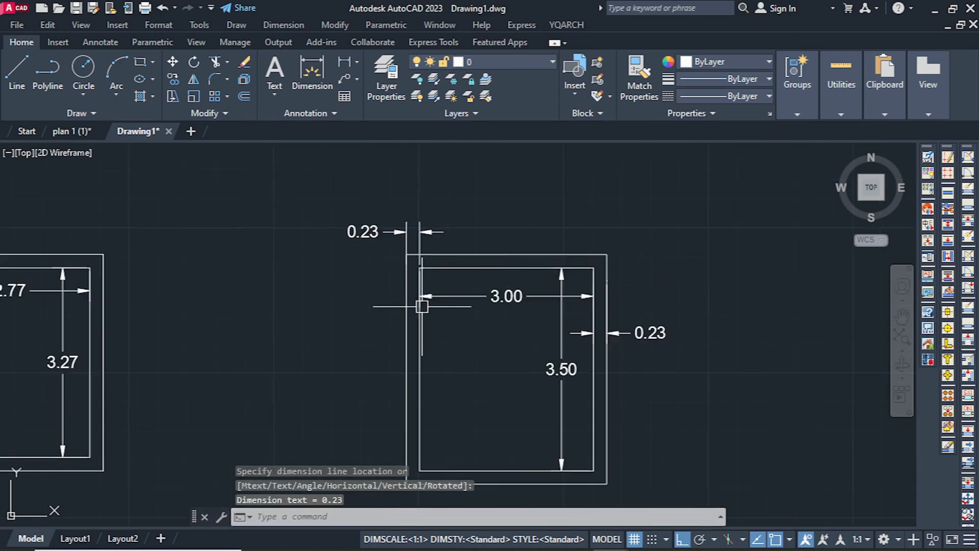
pyautogui.scroll(-2, 435, 262)
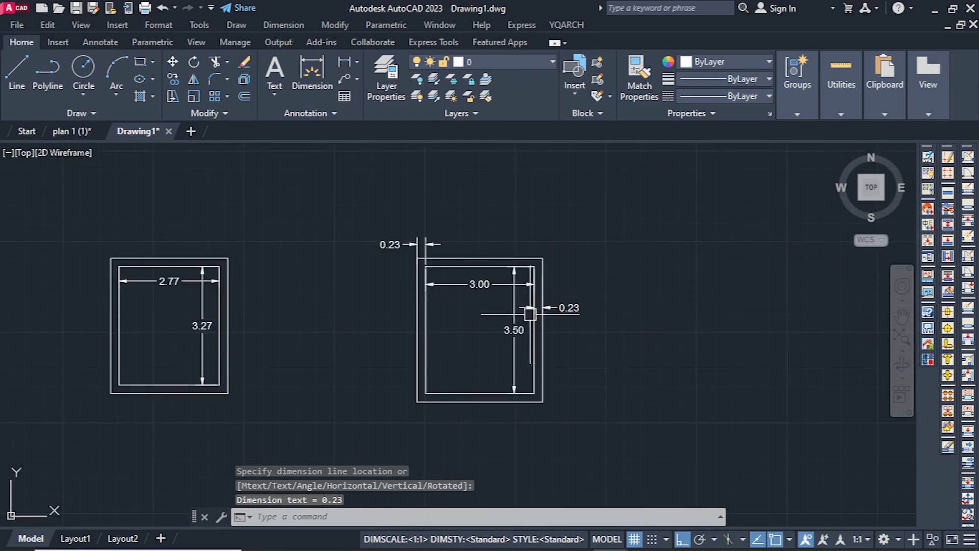
pyautogui.click(586, 437)
pyautogui.click(634, 367)
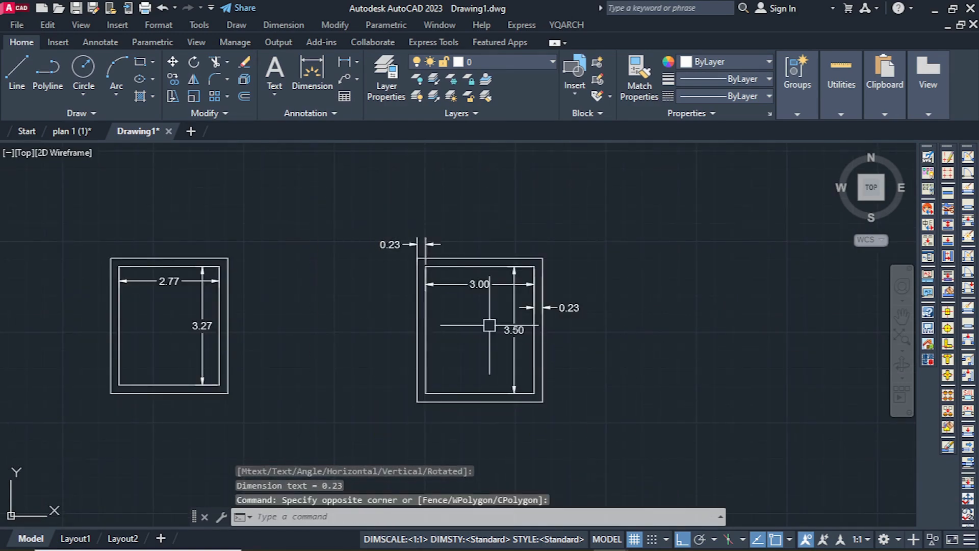
# Erase the inner height, inner width and both wall thickness dimensions from the second room
pyautogui.moveTo(439, 310); pyautogui.dragTo(408, 305, button='middle')
pyautogui.click(484, 306)
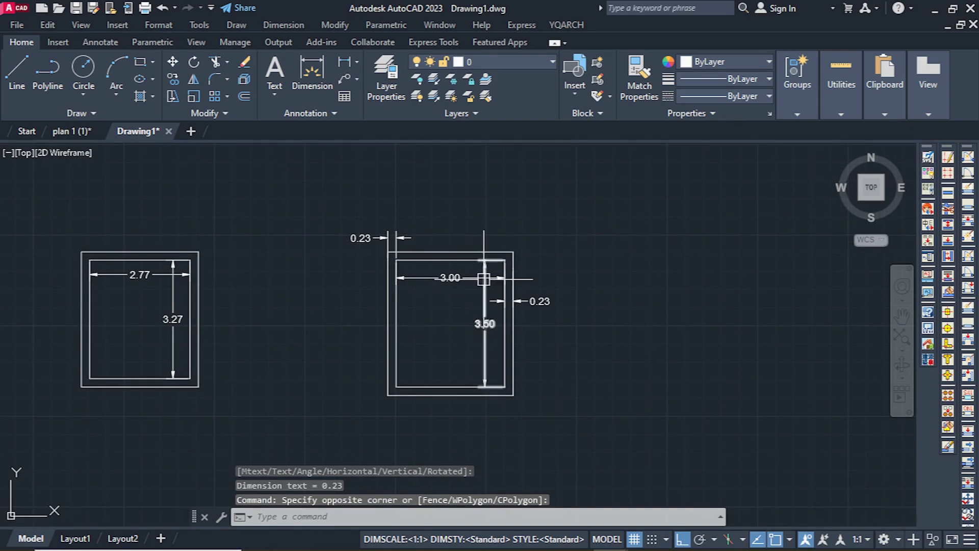
pyautogui.press('Delete')
pyautogui.click(449, 277)
pyautogui.press('Delete')
pyautogui.click(520, 300)
pyautogui.press('Delete')
pyautogui.click(392, 235)
pyautogui.press('Delete')
pyautogui.moveTo(420, 300); pyautogui.dragTo(420, 297, button='middle')
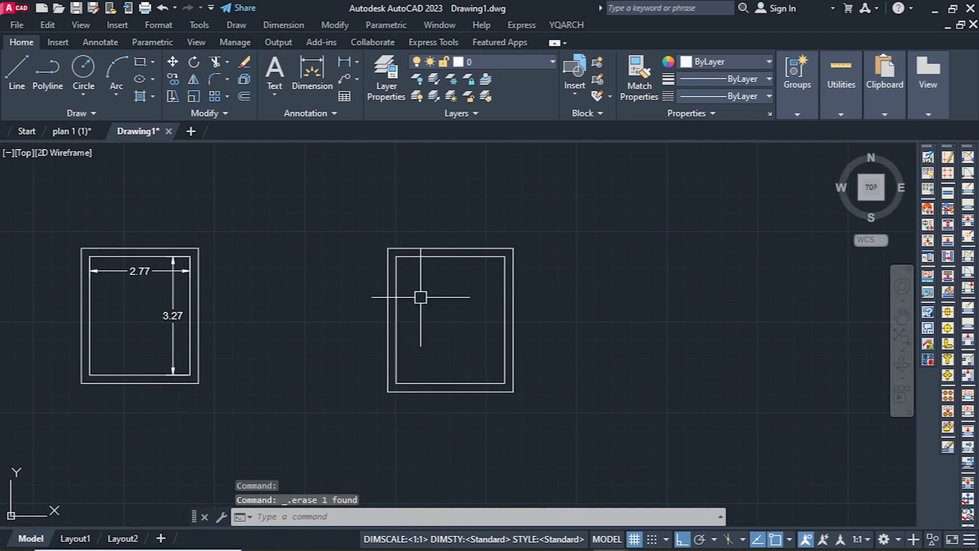
# Start the YQArch door command (AD) and set the hole width to 0.9 and the pier width to 0
pyautogui.press('Return')
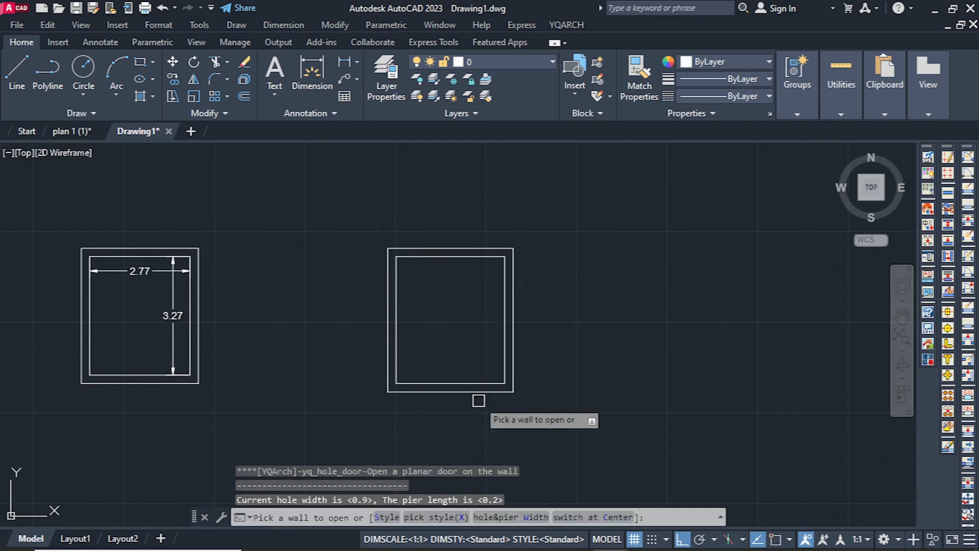
pyautogui.scroll(2, 476, 398)
pyautogui.moveTo(452, 354); pyautogui.dragTo(452, 355, button='middle')
pyautogui.write('ad')
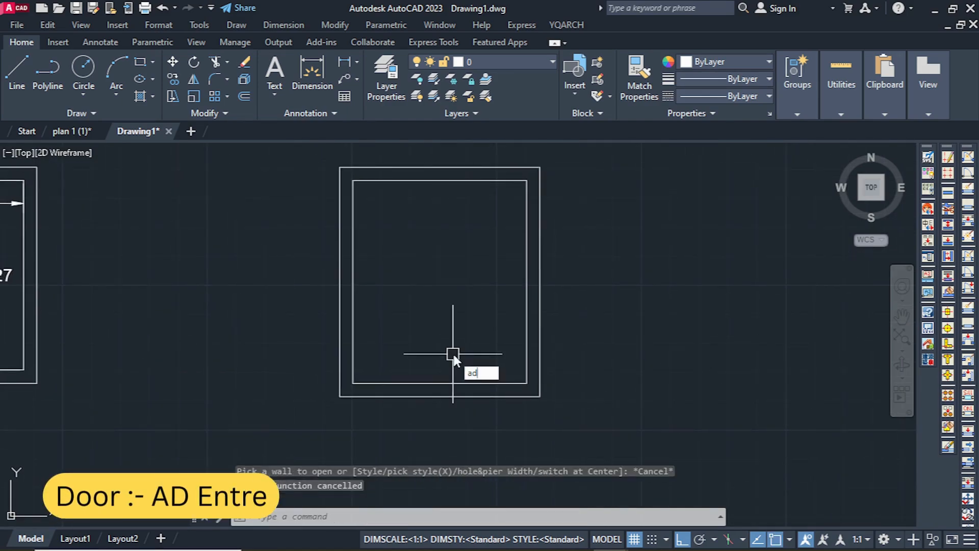
pyautogui.press('Return')
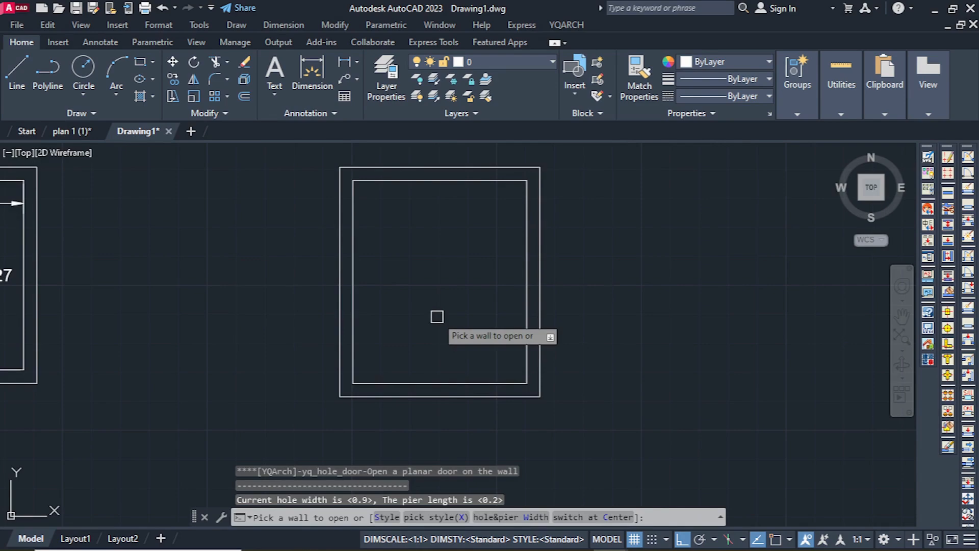
pyautogui.write('w')
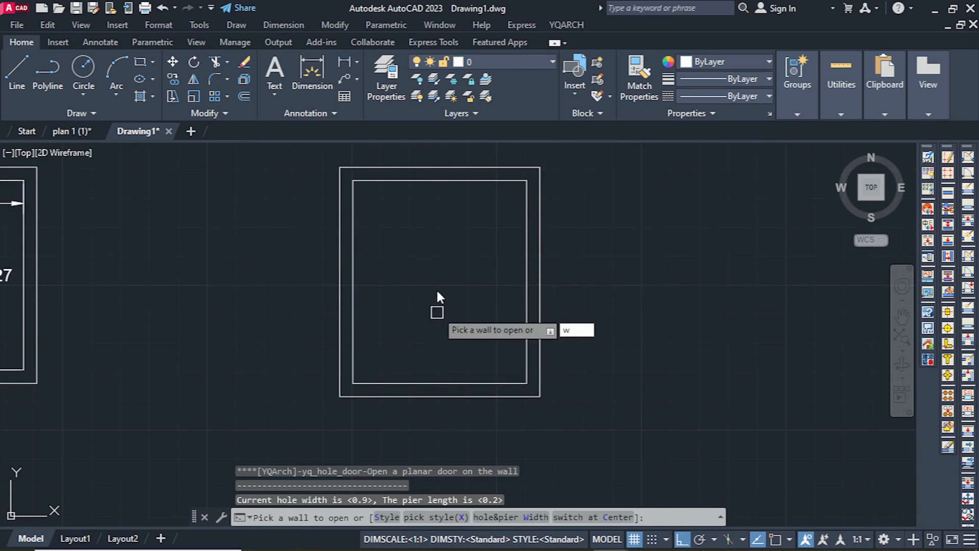
pyautogui.press('Return')
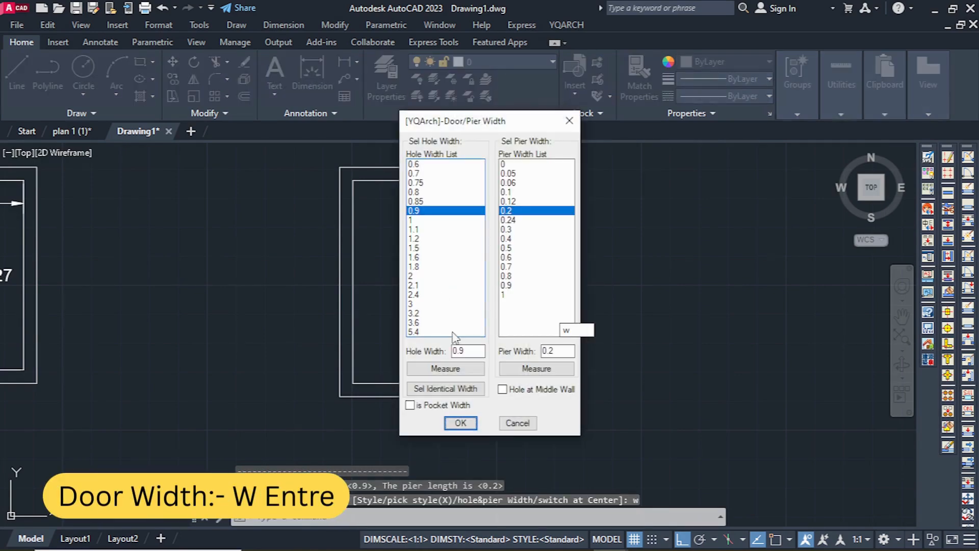
pyautogui.moveTo(476, 350); pyautogui.dragTo(448, 350)
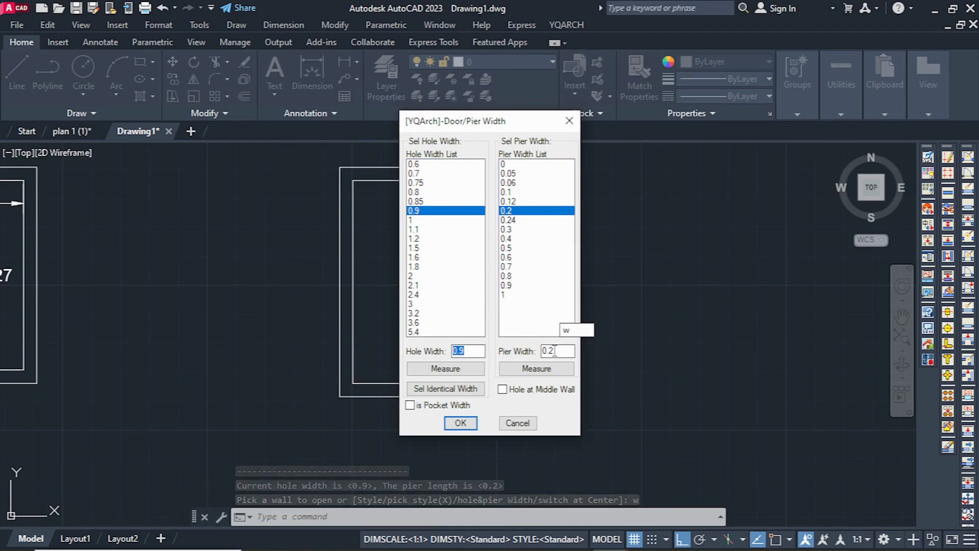
pyautogui.moveTo(565, 352); pyautogui.dragTo(508, 355)
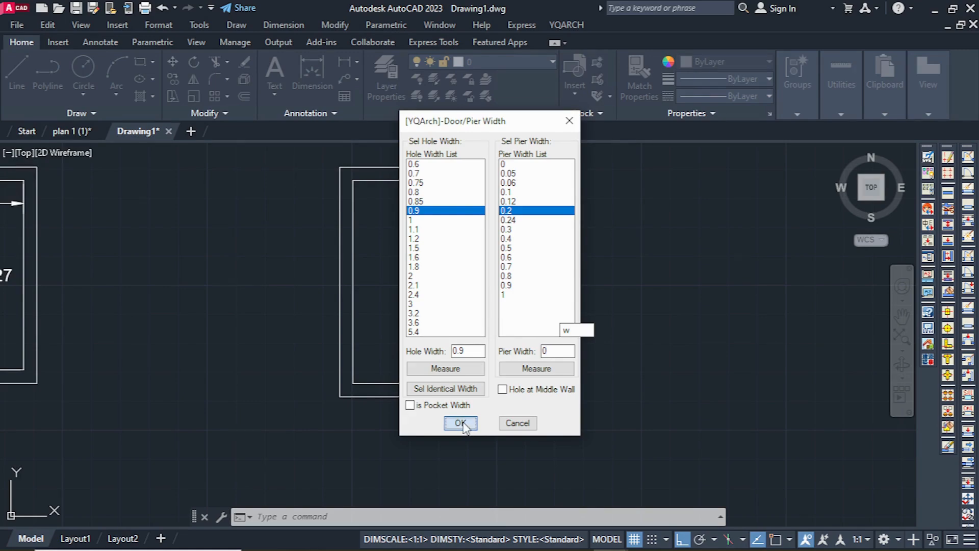
pyautogui.click(461, 423)
# Open a door at the left end of the second room's bottom wall, hinged at the left and swinging inward
pyautogui.scroll(3, 372, 390)
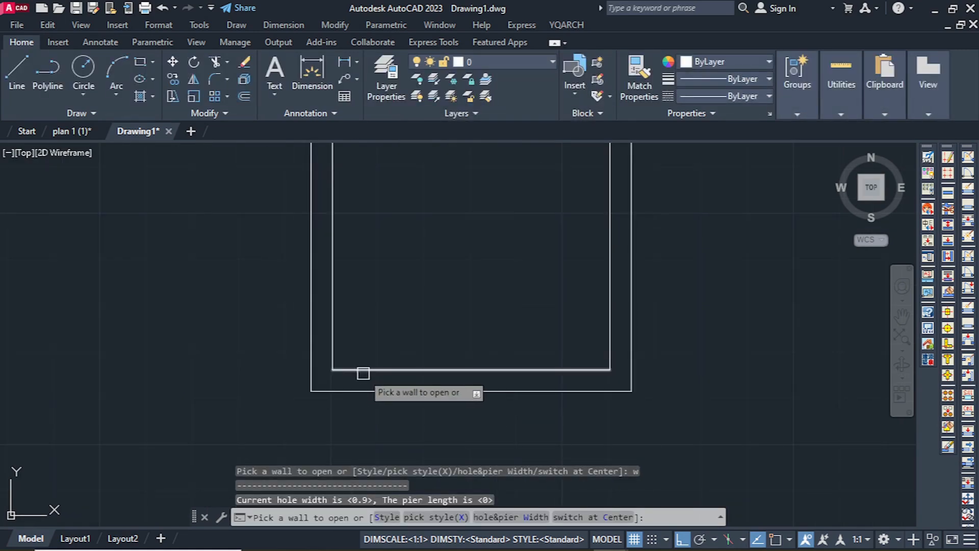
pyautogui.click(361, 369)
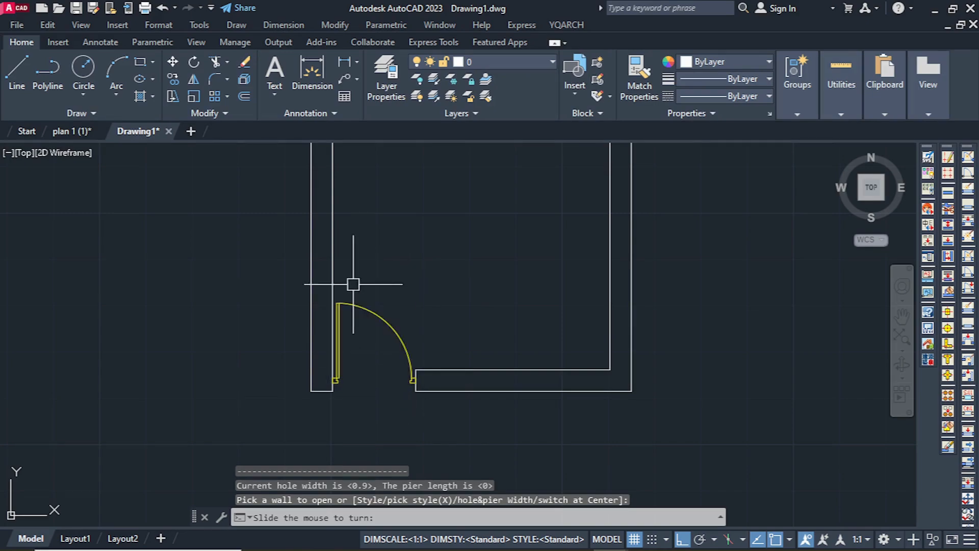
pyautogui.click(357, 304)
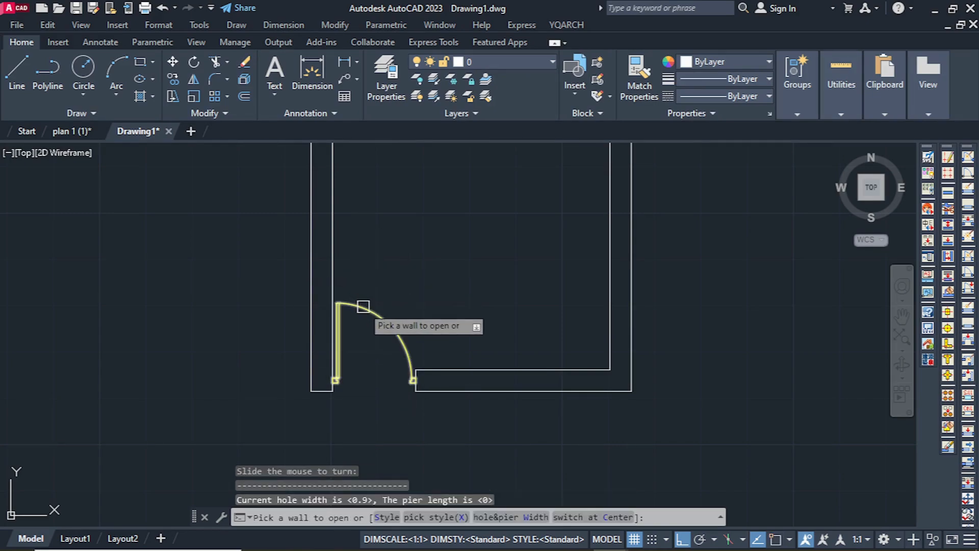
pyautogui.press('Escape')
# Erase the new door with the YQArch erase command (EW) to restore the bottom wall
pyautogui.write('ew')
pyautogui.press('Return')
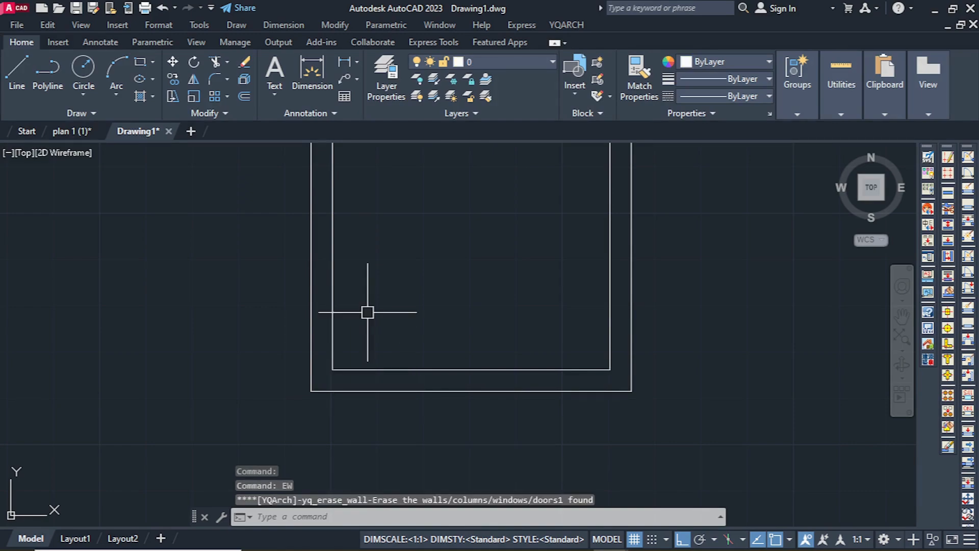
# Restart the door command and choose R14:DR_CDR1 as the default door type
pyautogui.press('Return')
pyautogui.write('s')
pyautogui.press('Return')
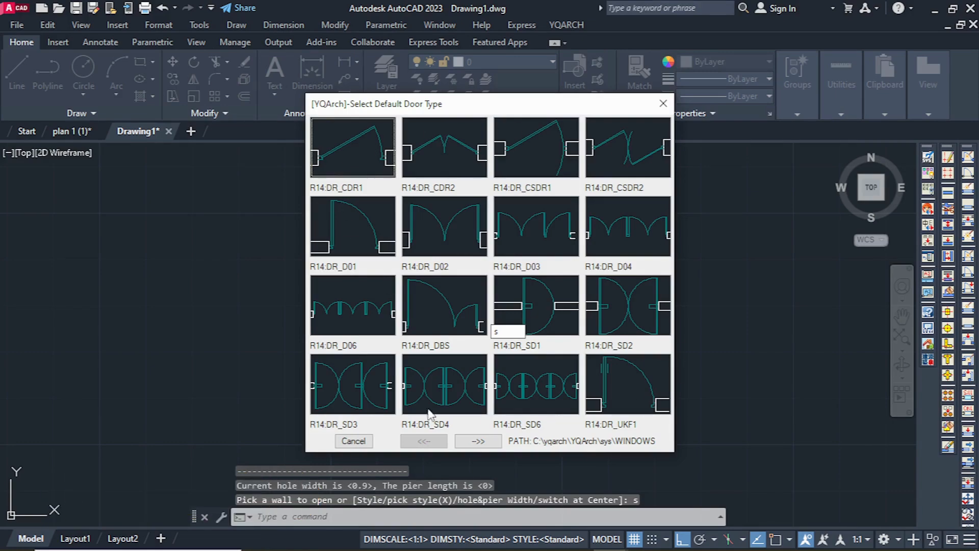
pyautogui.click(478, 440)
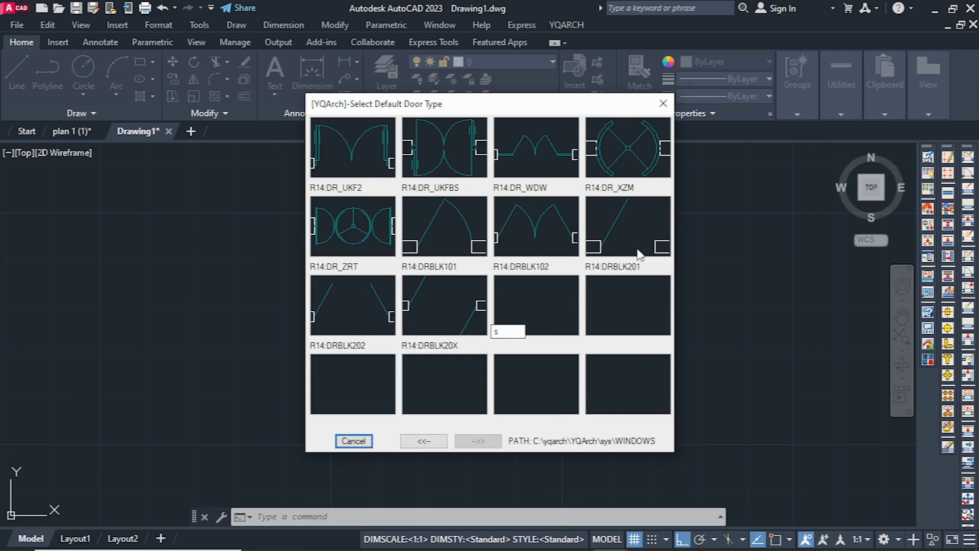
pyautogui.click(418, 442)
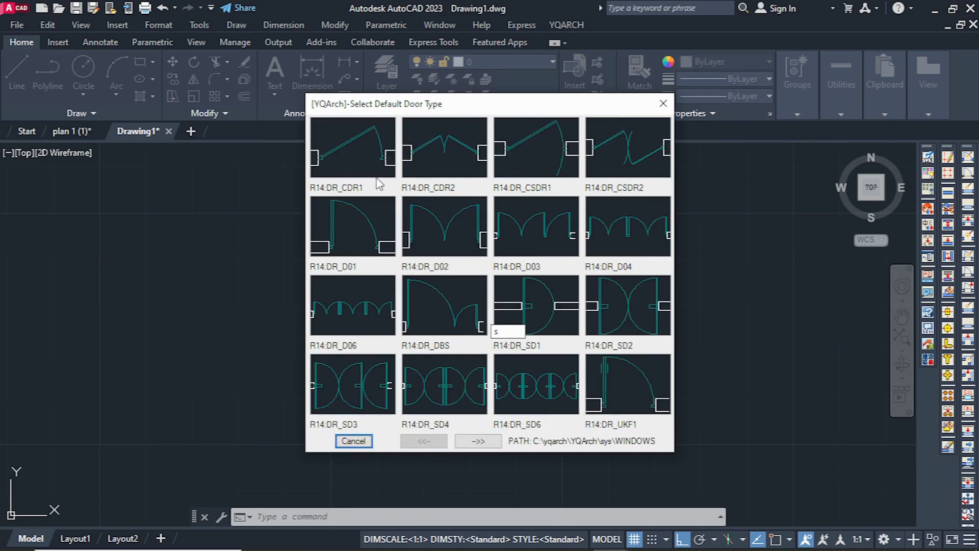
pyautogui.click(372, 149)
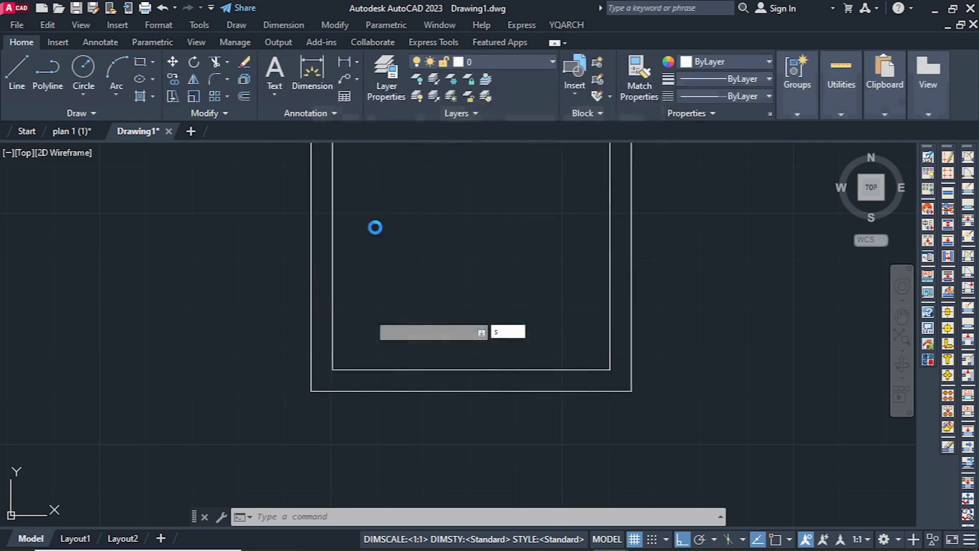
# Place the R14:DR_CDR1 door at the left end of the bottom wall, hinged at the left corner and opening inward
pyautogui.click(363, 365)
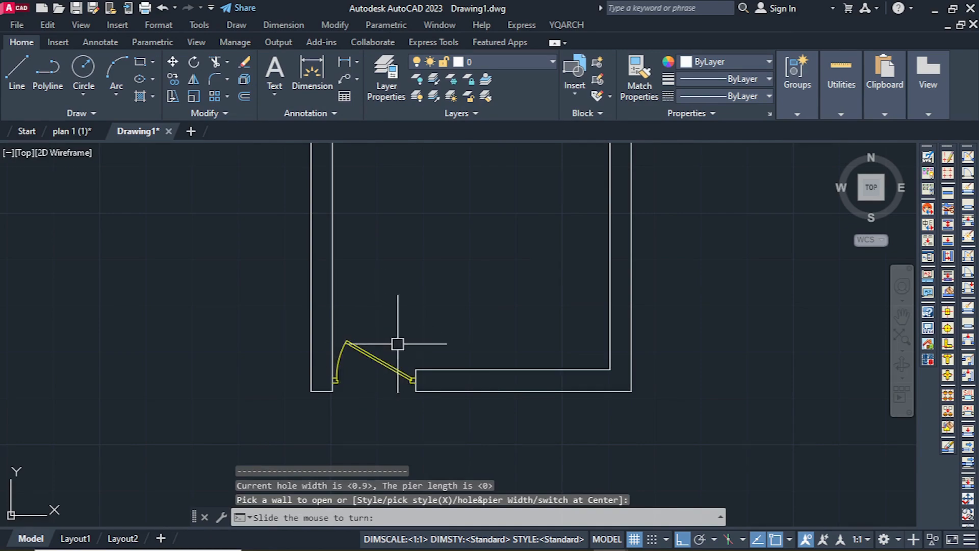
pyautogui.click(279, 359)
pyautogui.moveTo(468, 356); pyautogui.dragTo(469, 347, button='middle')
pyautogui.press('Escape')
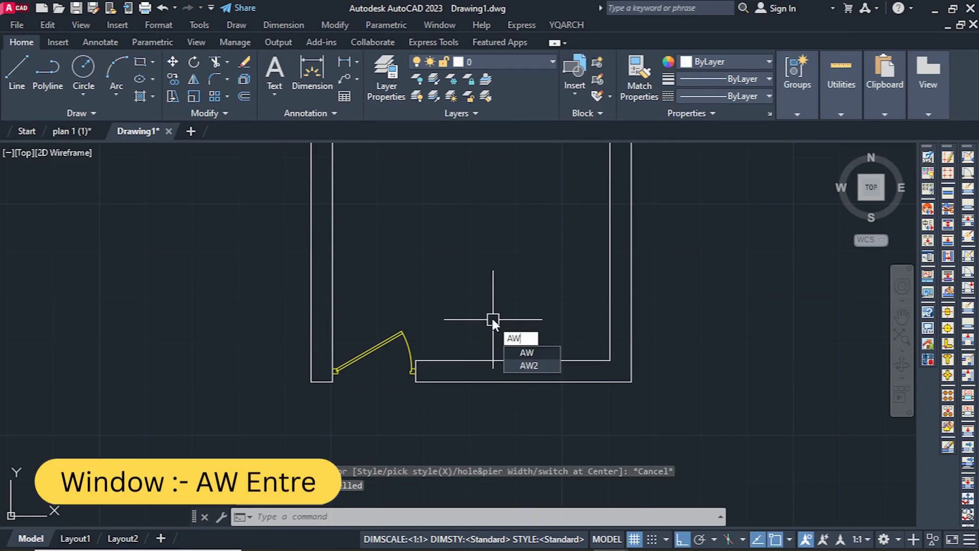
# Open a window with a hole width of 1.2 at the middle of the second room's bottom wall using the AW command
pyautogui.write('AW')
pyautogui.press('Return')
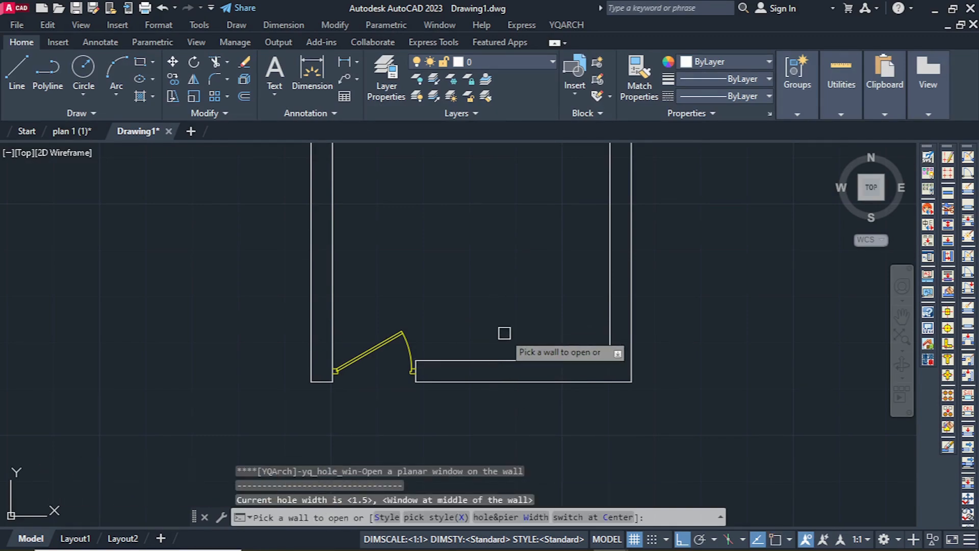
pyautogui.write('w')
pyautogui.press('Return')
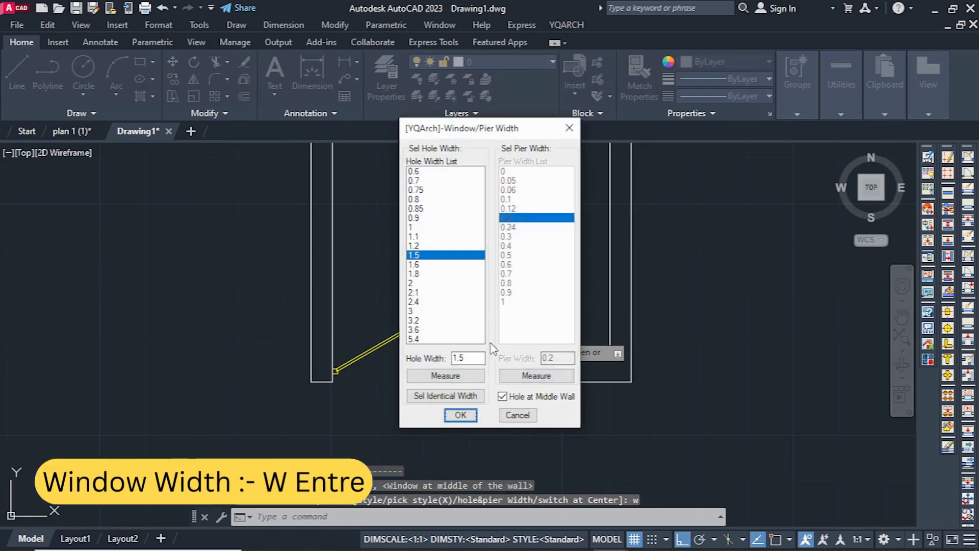
pyautogui.write('1.2')
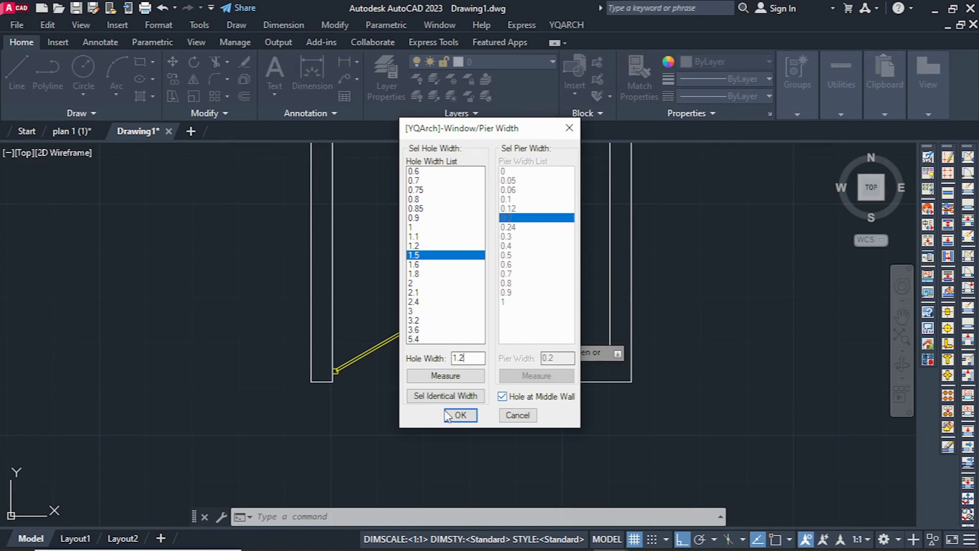
pyautogui.click(461, 415)
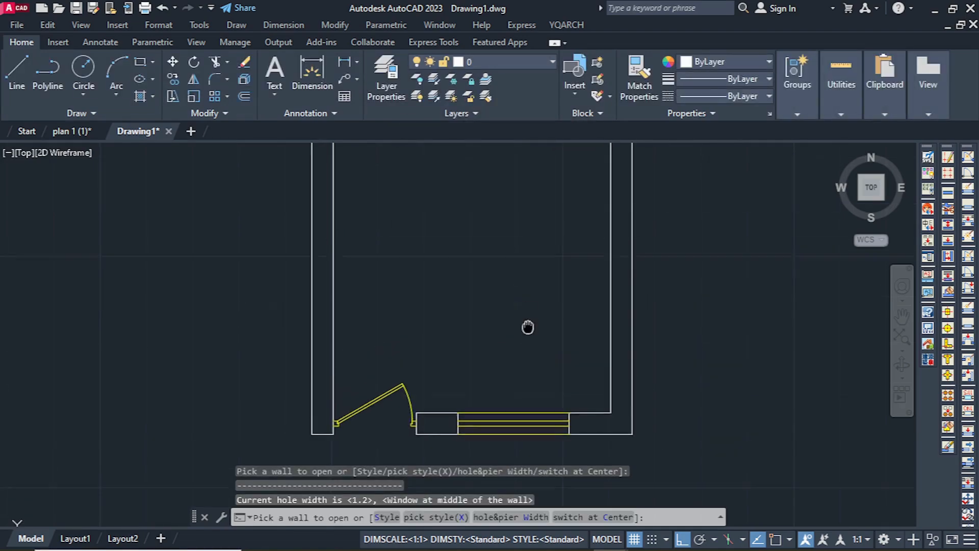
# Choose R14:WD_00_X2 as the default window type and open a window at the middle of the room's right wall
pyautogui.scroll(-2, 536, 294)
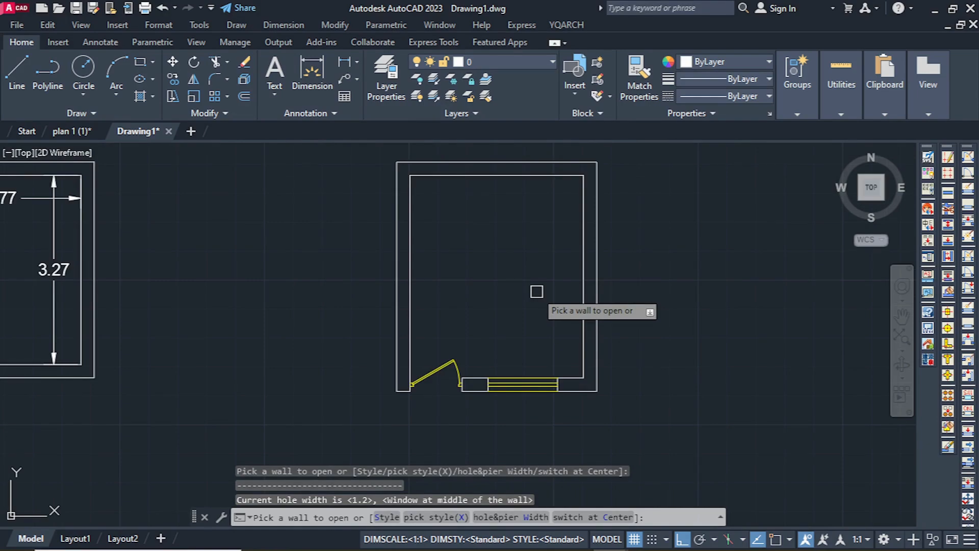
pyautogui.press('Return')
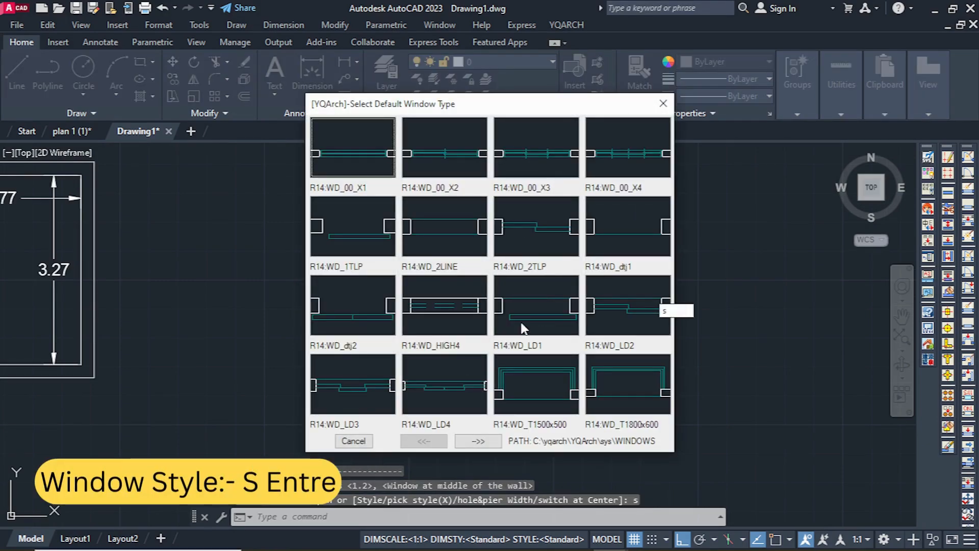
pyautogui.click(437, 158)
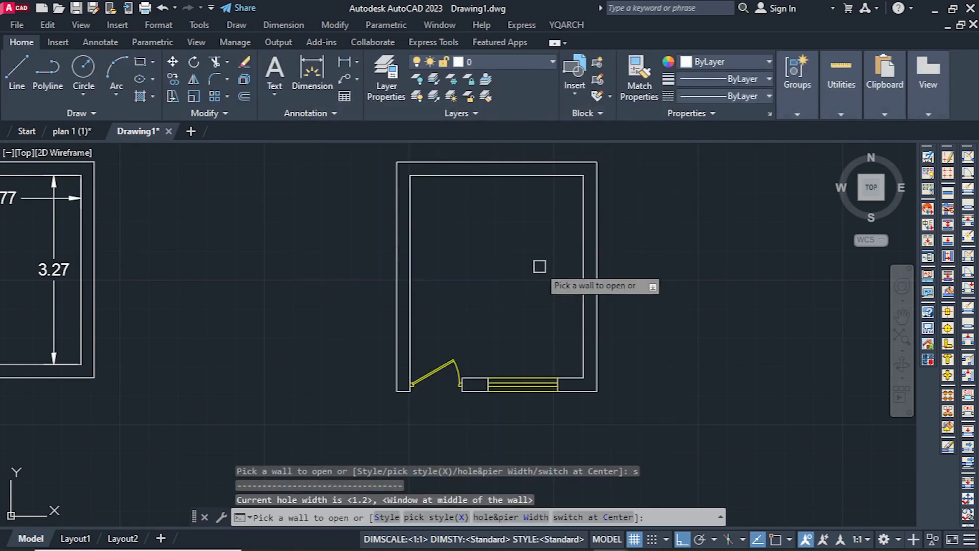
pyautogui.click(583, 269)
pyautogui.scroll(4, 586, 275)
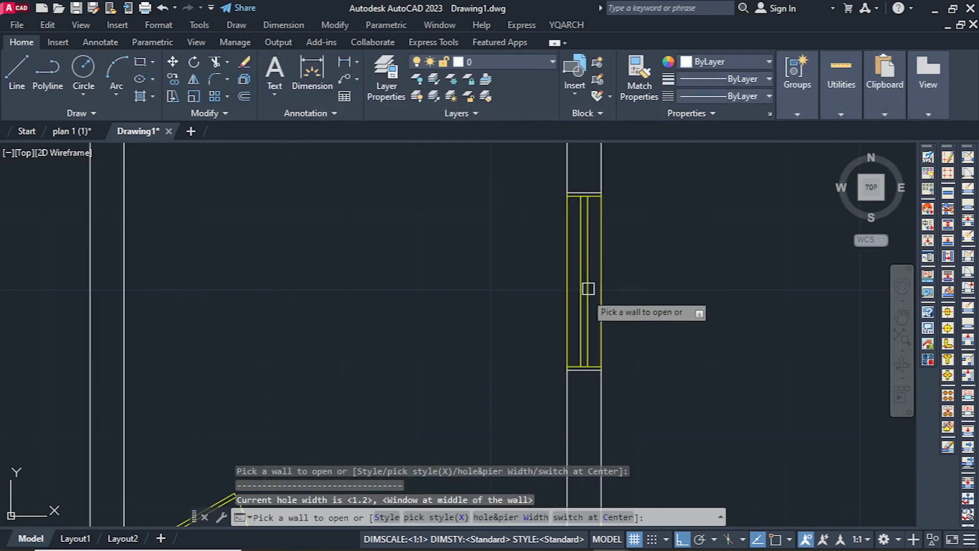
pyautogui.scroll(-2, 445, 233)
pyautogui.scroll(-4, 445, 233)
pyautogui.scroll(3, 441, 271)
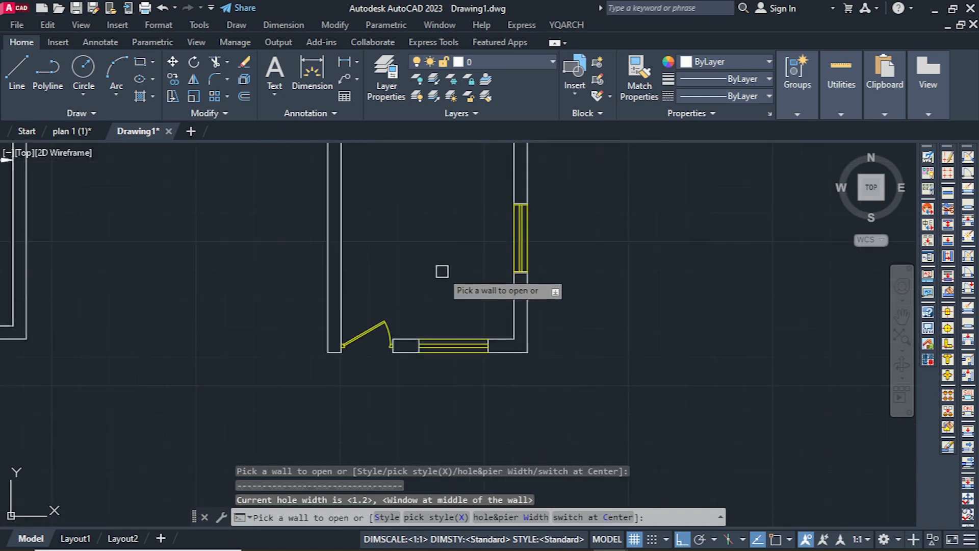
pyautogui.scroll(-2, 454, 298)
pyautogui.press('Escape')
pyautogui.press('Escape')
pyautogui.moveTo(413, 264); pyautogui.dragTo(439, 294, button='middle')
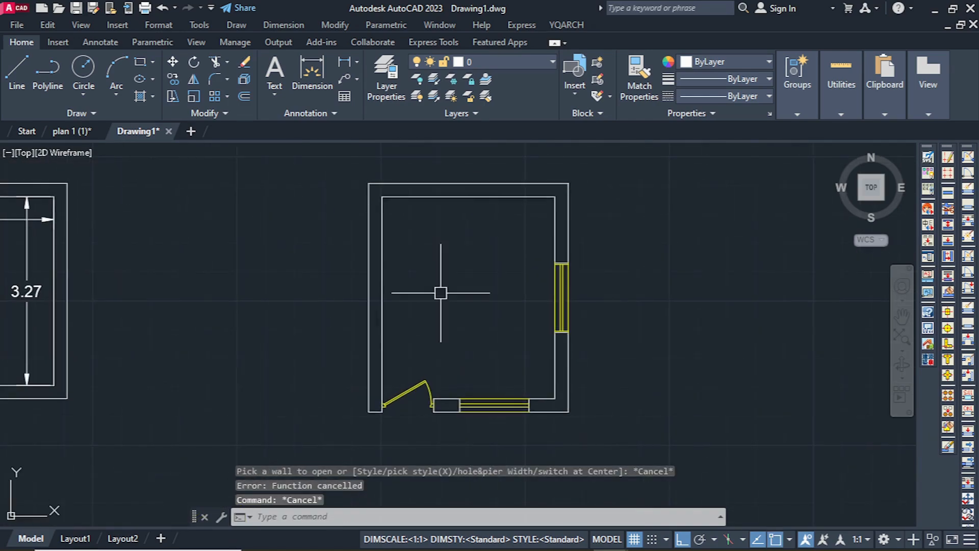
pyautogui.click(418, 216)
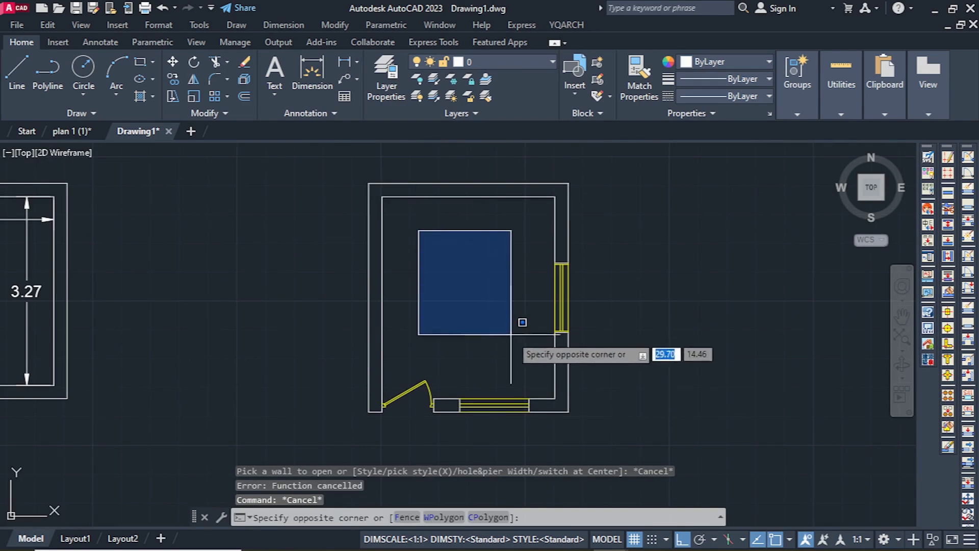
pyautogui.click(534, 337)
pyautogui.moveTo(445, 253); pyautogui.dragTo(448, 273, button='middle')
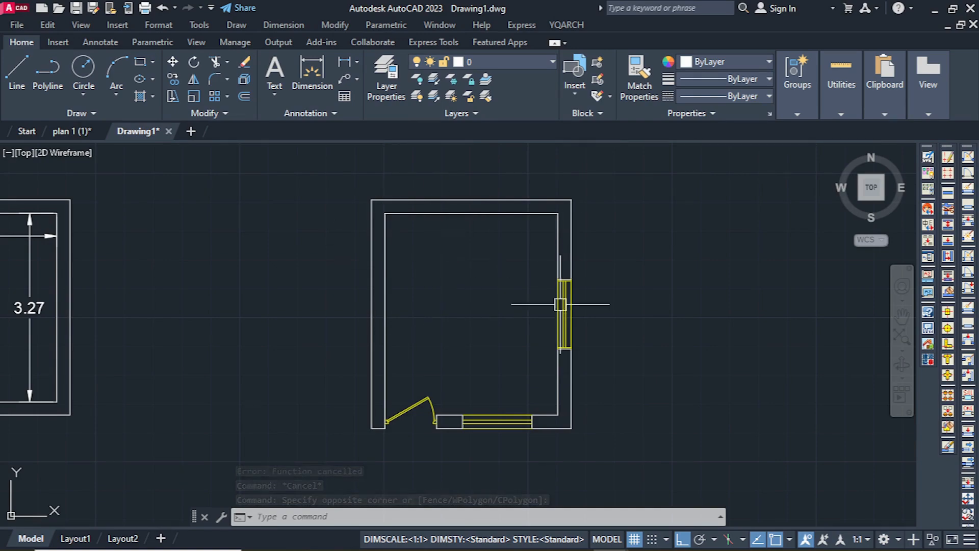
pyautogui.scroll(-2, 510, 259)
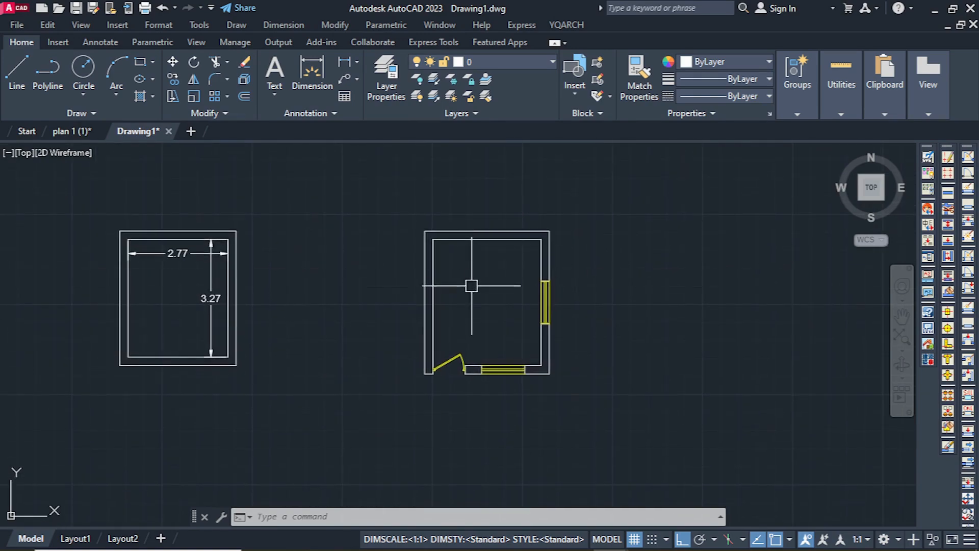
# Add multiline text inside the second room reading "Room 1" with "3.0 x 3.5" on the line below
pyautogui.scroll(2, 469, 270)
pyautogui.write('t')
pyautogui.press('Return')
pyautogui.click(449, 278)
pyautogui.click(535, 308)
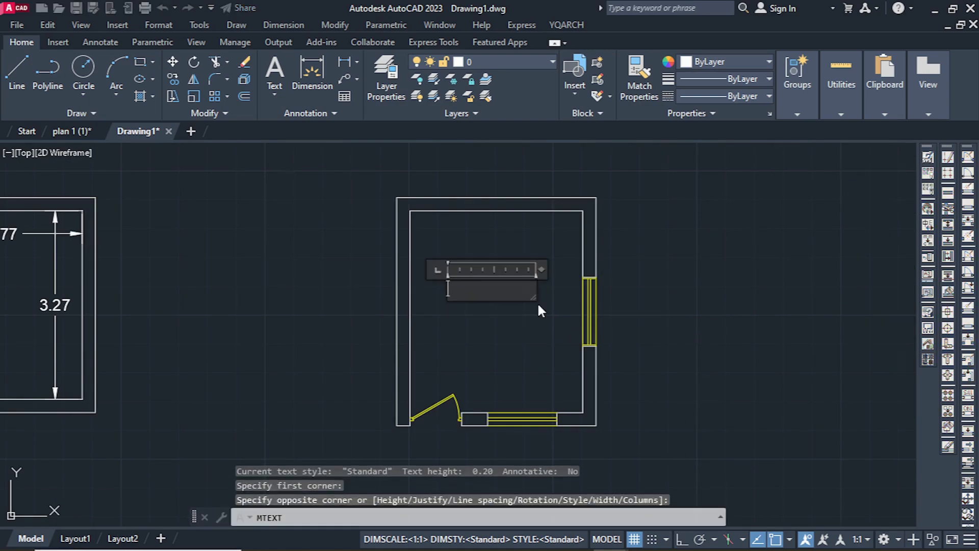
pyautogui.write('Room 1')
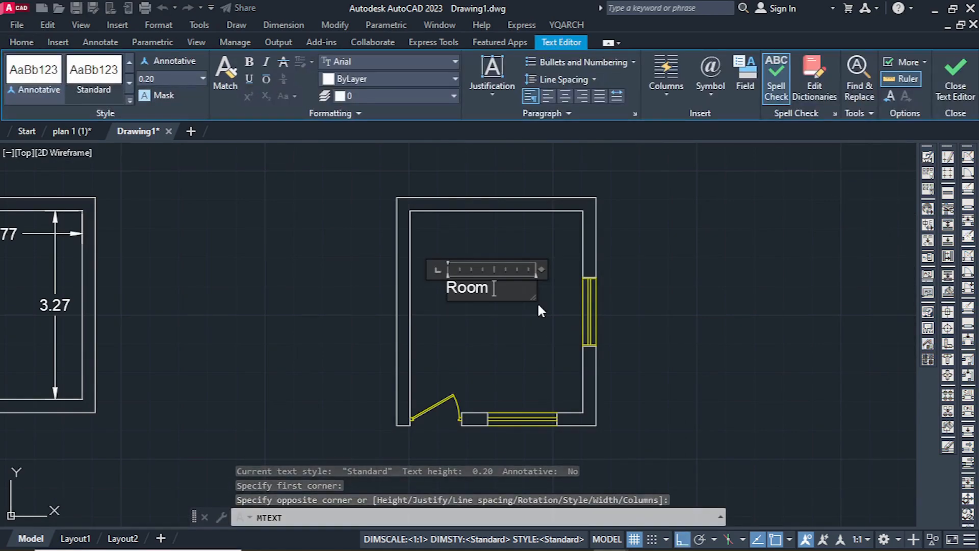
pyautogui.press('Return')
pyautogui.write('3.0')
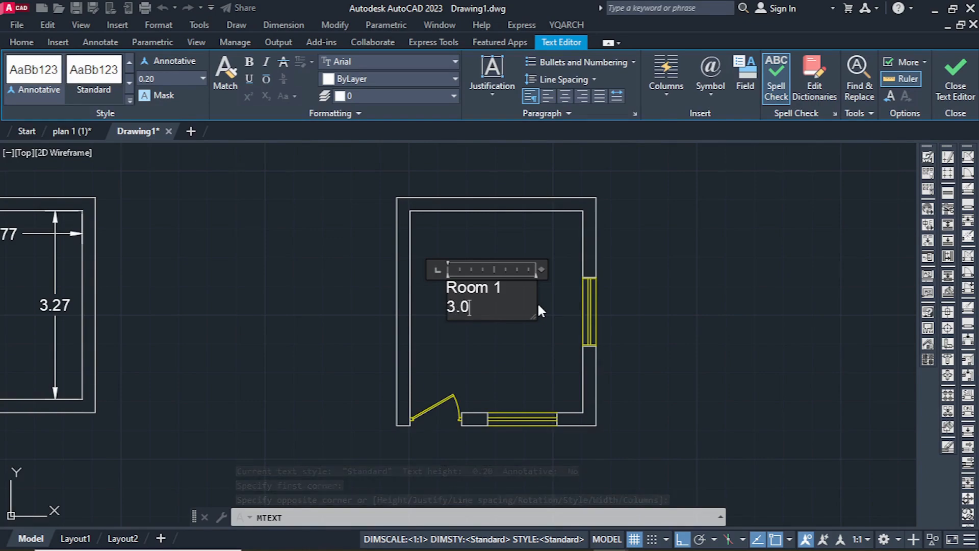
pyautogui.write(' x 3.5')
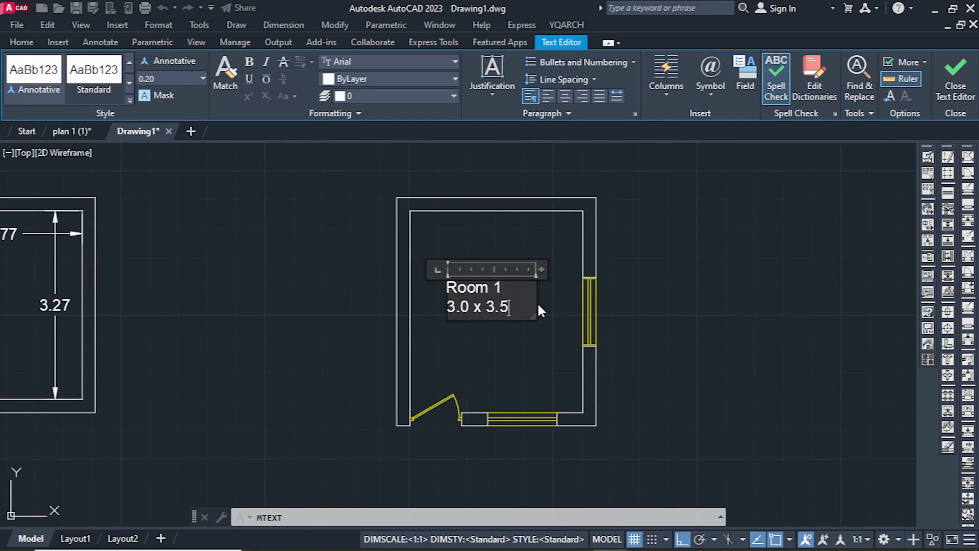
pyautogui.click(519, 382)
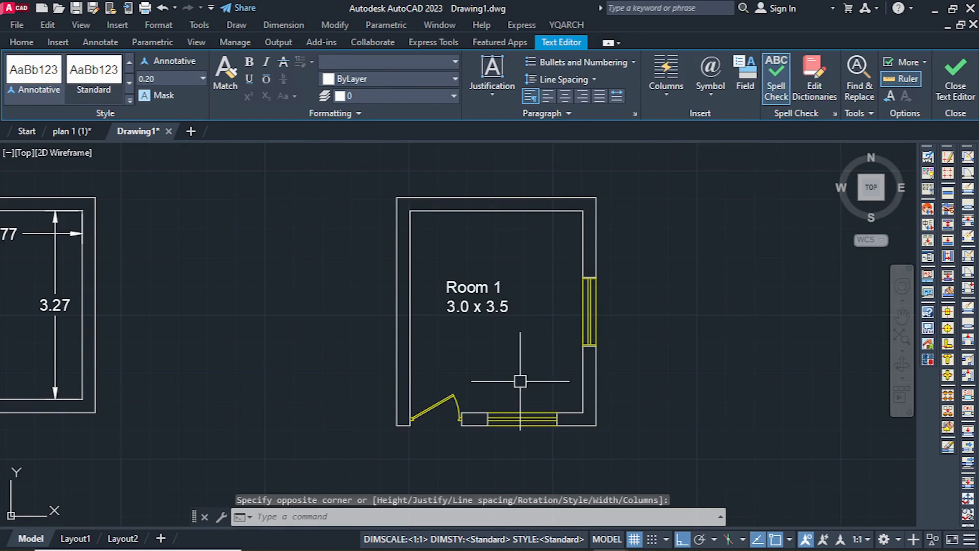
# Switch to the plan 1 (1) drawing and delete the D1 doors of Bed Room 1 and Bed Room 2
pyautogui.scroll(-2, 492, 289)
pyautogui.click(68, 132)
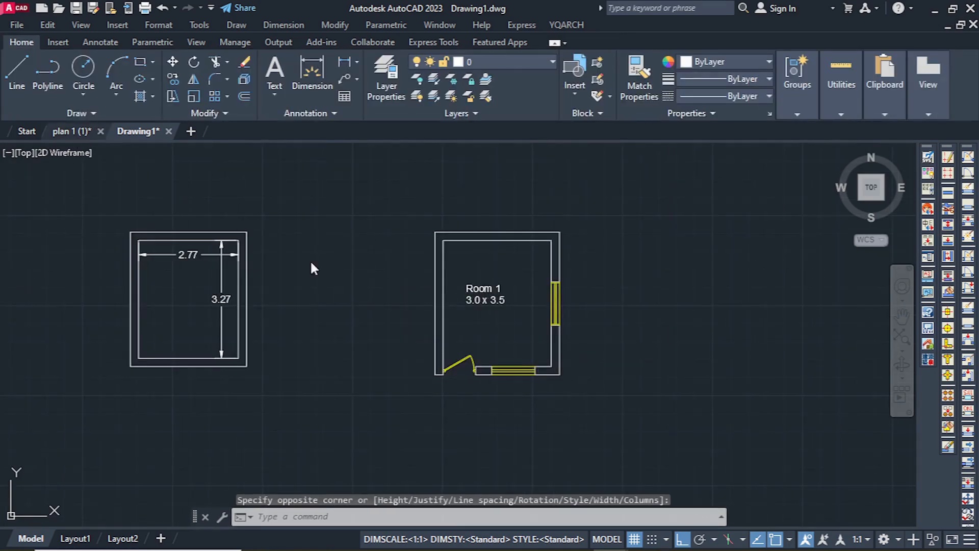
pyautogui.scroll(-2, 389, 332)
pyautogui.scroll(6, 617, 286)
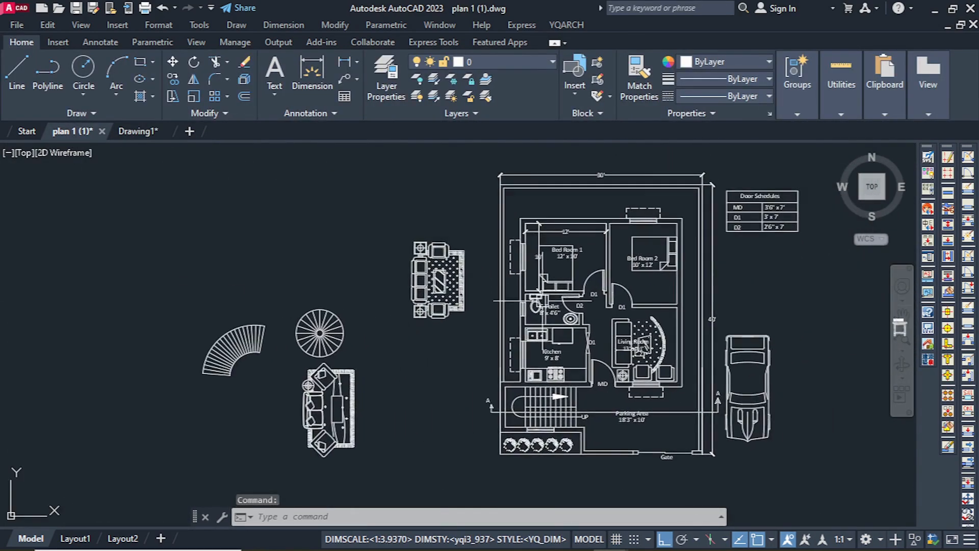
pyautogui.click(567, 269)
pyautogui.click(584, 236)
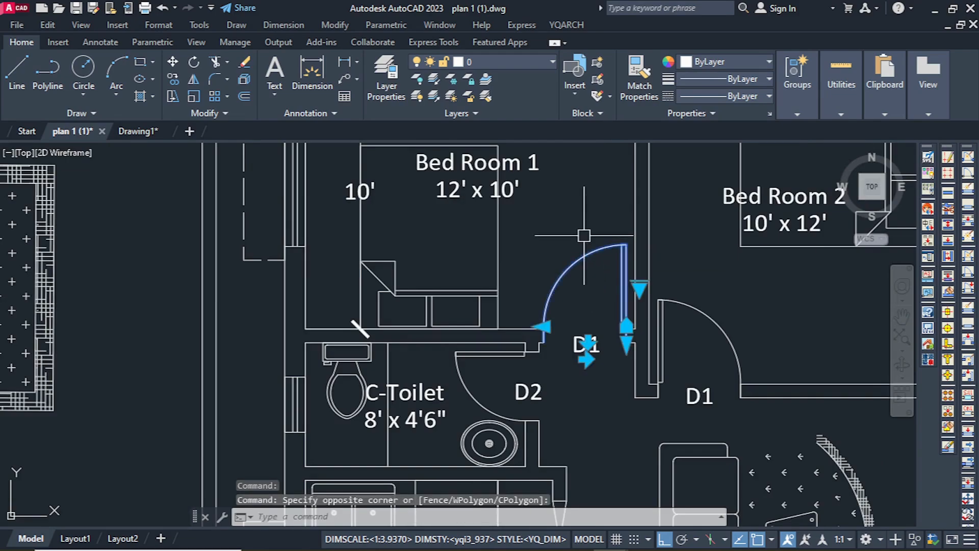
pyautogui.press('Delete')
pyautogui.click(691, 306)
pyautogui.press('Delete')
# Delete the D2 door at the C-Toilet entrance and undo the last view change
pyautogui.moveTo(531, 339); pyautogui.dragTo(501, 257, button='middle')
pyautogui.scroll(-3, 506, 275)
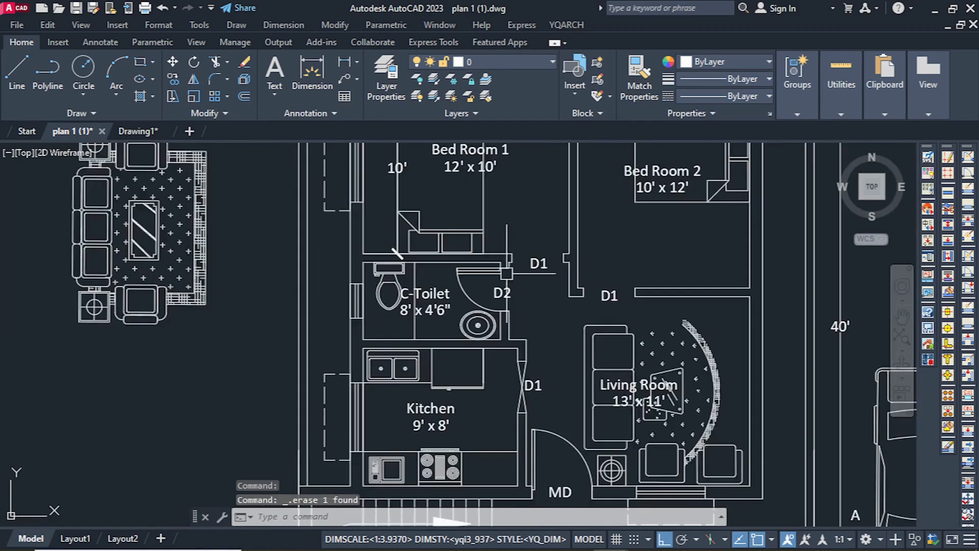
pyautogui.scroll(4, 506, 276)
pyautogui.scroll(-2, 331, 306)
pyautogui.moveTo(475, 359); pyautogui.dragTo(483, 247, button='middle')
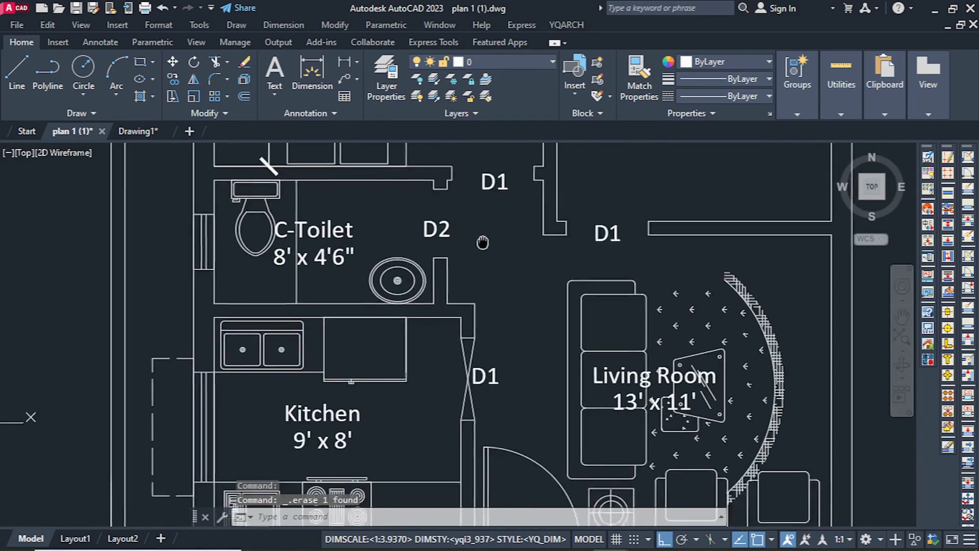
pyautogui.scroll(-2, 483, 247)
pyautogui.scroll(2, 472, 224)
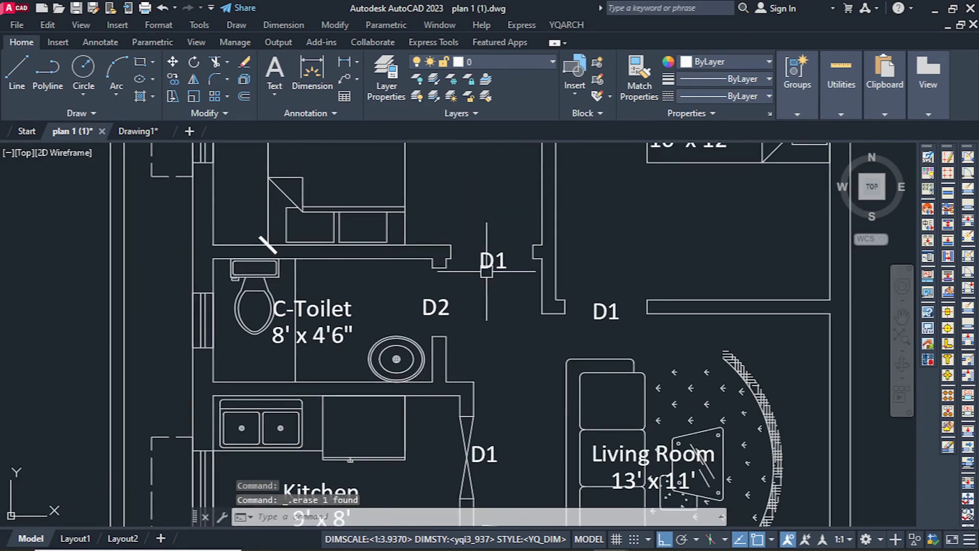
pyautogui.hotkey('ctrl', 'z')
# Insert a door with AD2 between the jamb midpoints of Bed Room 1's D1 opening, hinged at the right and swinging into the bedroom
pyautogui.scroll(1, 503, 269)
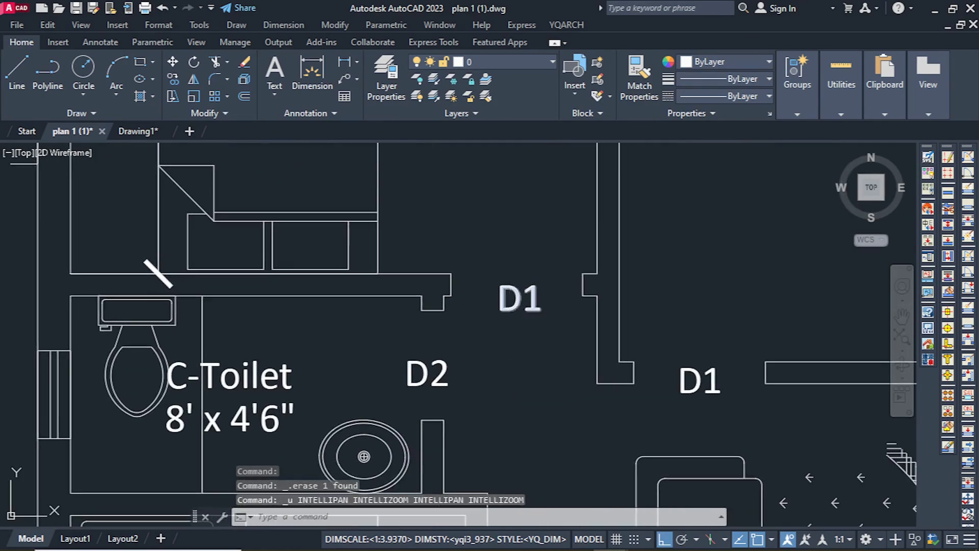
pyautogui.write('ad2')
pyautogui.press('Return')
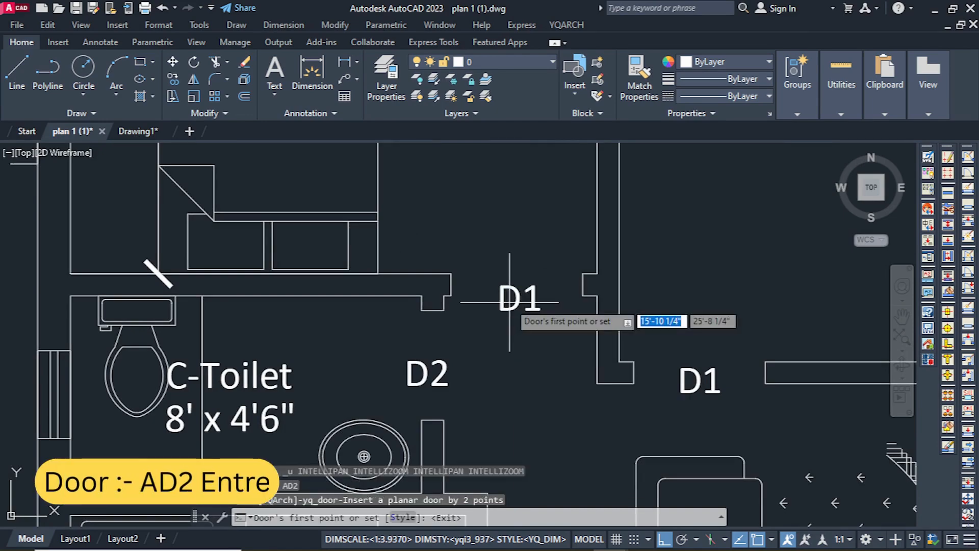
pyautogui.click(450, 284)
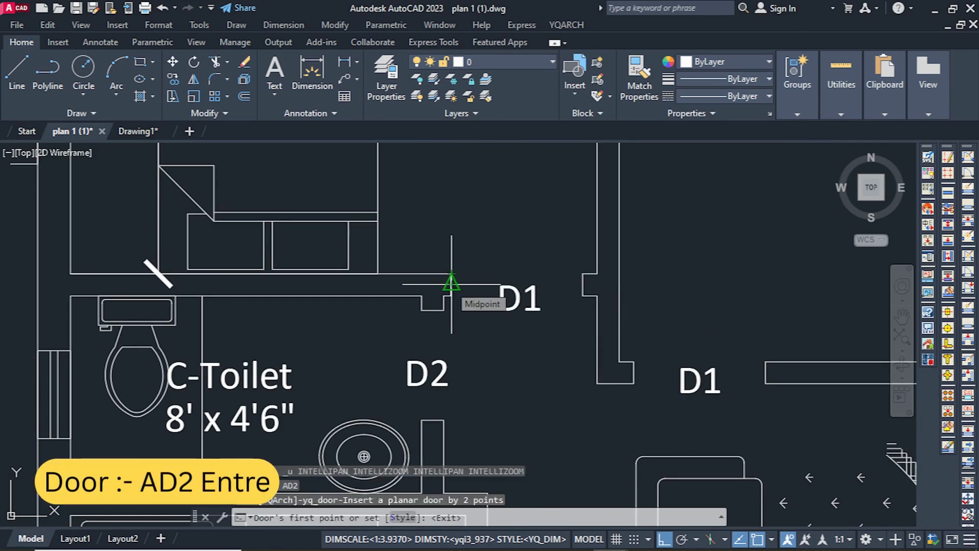
pyautogui.click(576, 284)
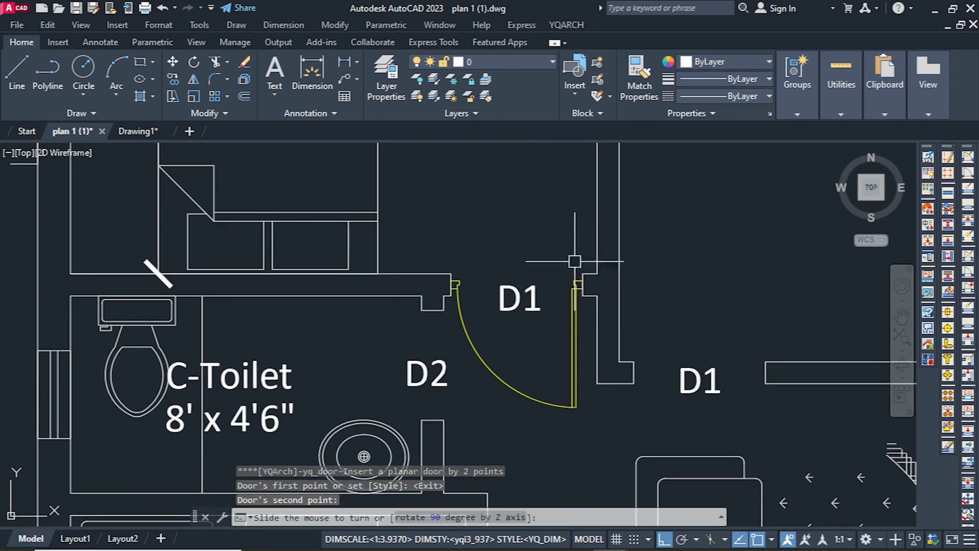
pyautogui.click(563, 390)
pyautogui.scroll(-4, 395, 350)
pyautogui.press('Escape')
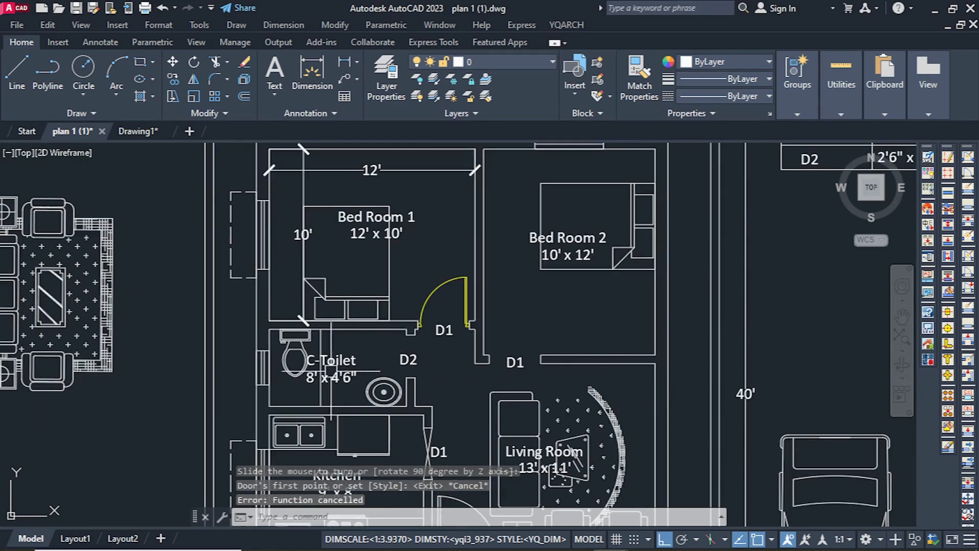
# Delete the window and its jamb lines in Bed Room 1's left wall
pyautogui.scroll(3, 200, 202)
pyautogui.click(356, 229)
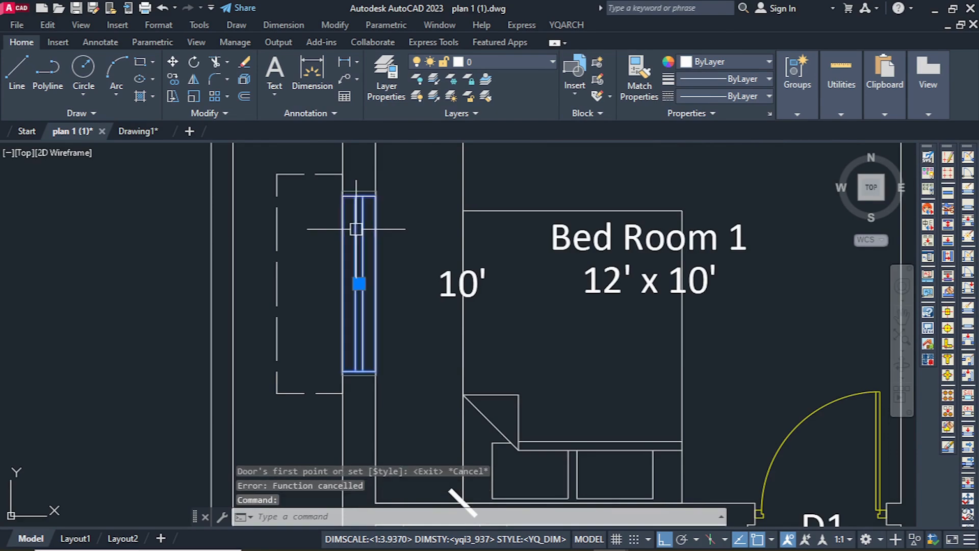
pyautogui.press('Delete')
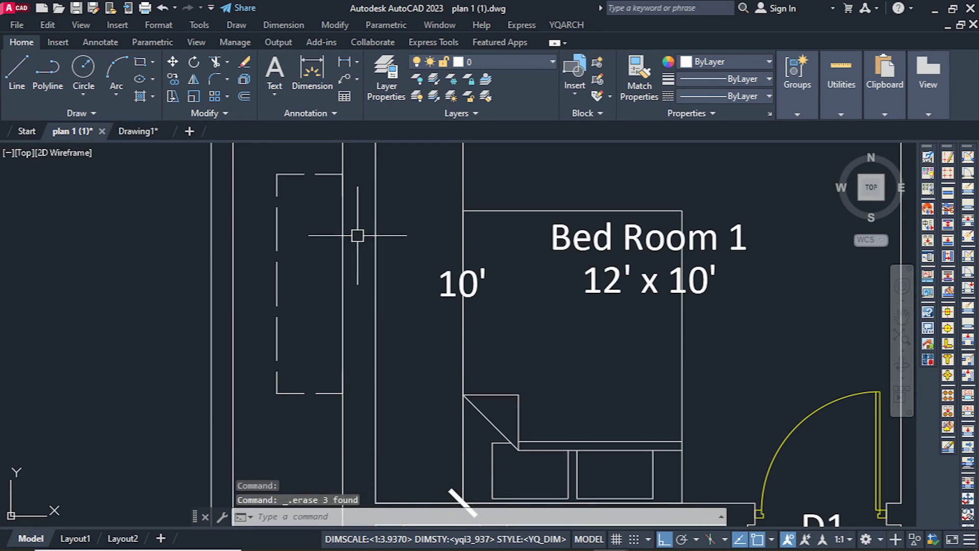
# Draw a line straight across Bed Room 1's left wall, level with the middle of the dashed outline outside
pyautogui.click(17, 72)
pyautogui.click(376, 283)
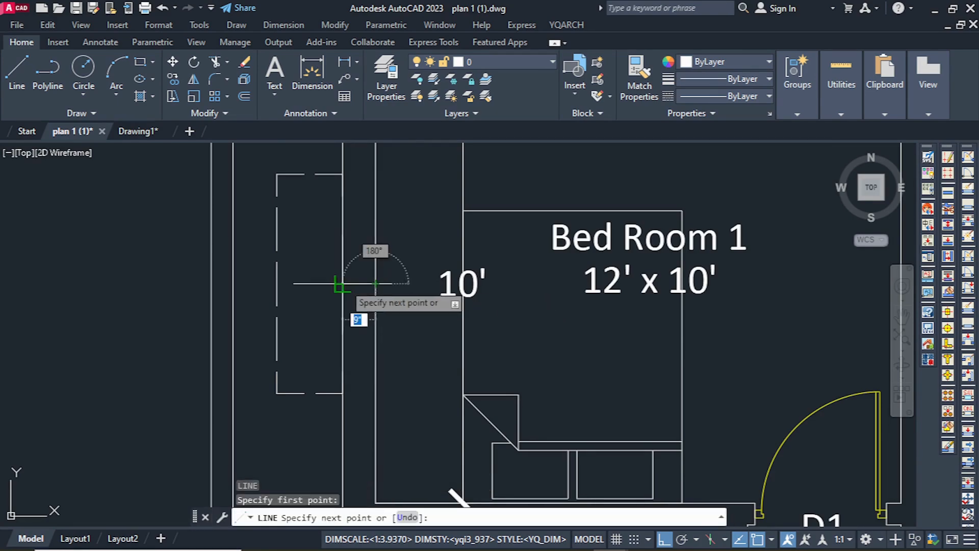
pyautogui.click(343, 283)
pyautogui.press('Return')
# Offset the line across the wall by 2' both upward and downward, and delete the original middle line
pyautogui.write('o')
pyautogui.press('Return')
pyautogui.write("2'")
pyautogui.press('Return')
pyautogui.click(357, 284)
pyautogui.click(359, 267)
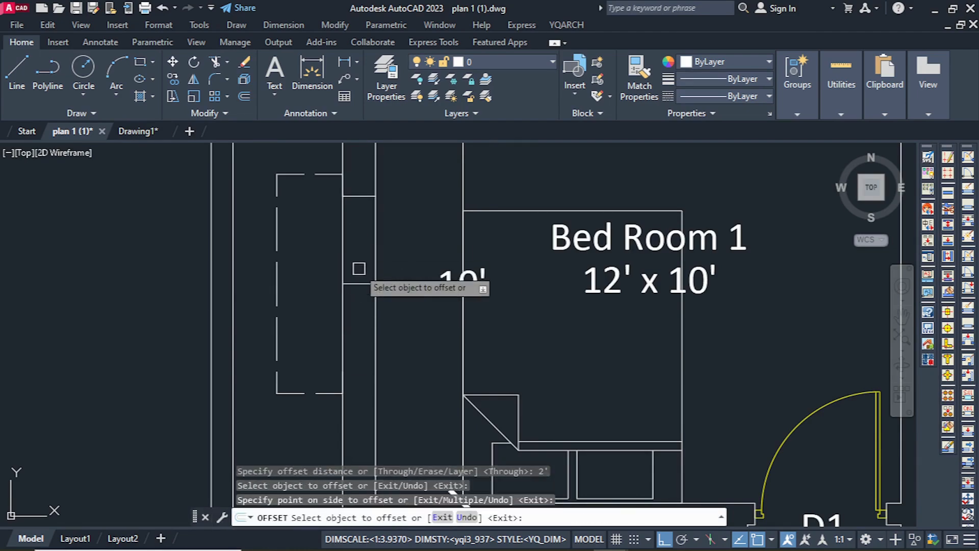
pyautogui.click(359, 284)
pyautogui.click(358, 288)
pyautogui.press('Return')
pyautogui.click(359, 284)
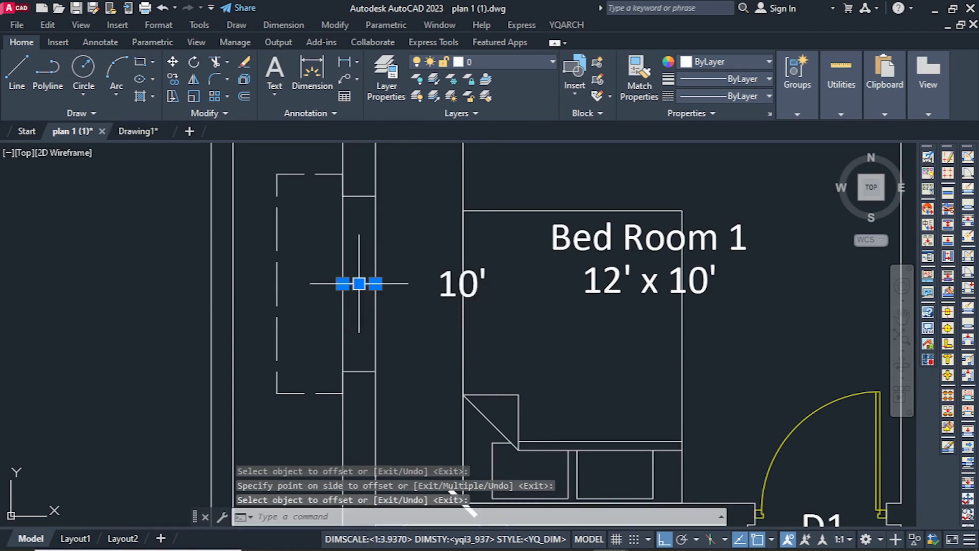
pyautogui.press('Delete')
# Insert a two-panel sliding-style window with AW2 between the jamb midpoints in Bed Room 1's left wall, using a 9" wall thickness
pyautogui.write('a')
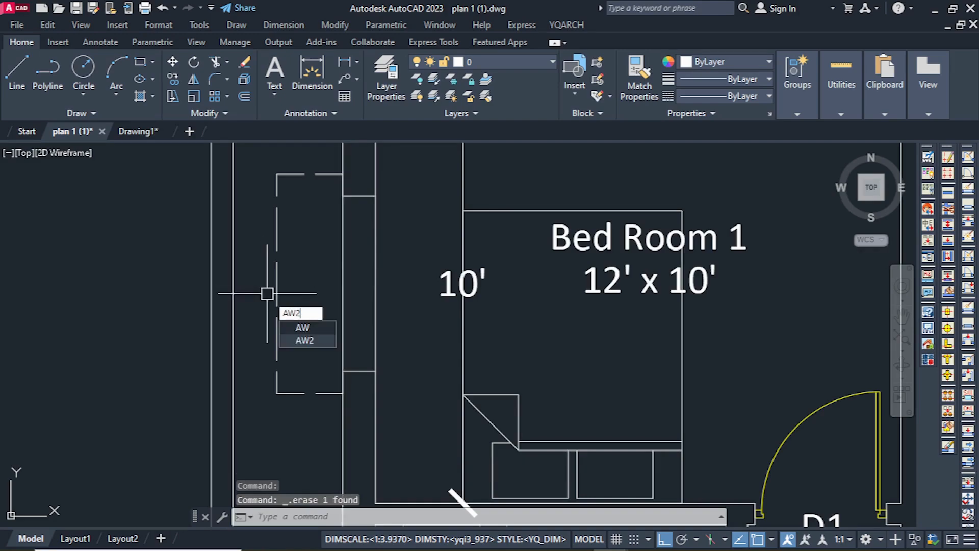
pyautogui.write('W2')
pyautogui.press('Return')
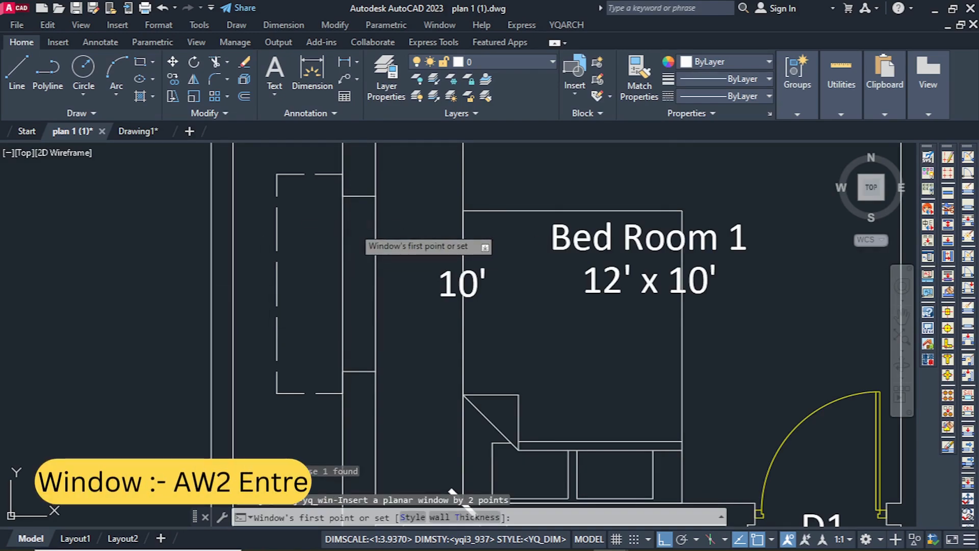
pyautogui.write('s')
pyautogui.press('Return')
pyautogui.click(448, 149)
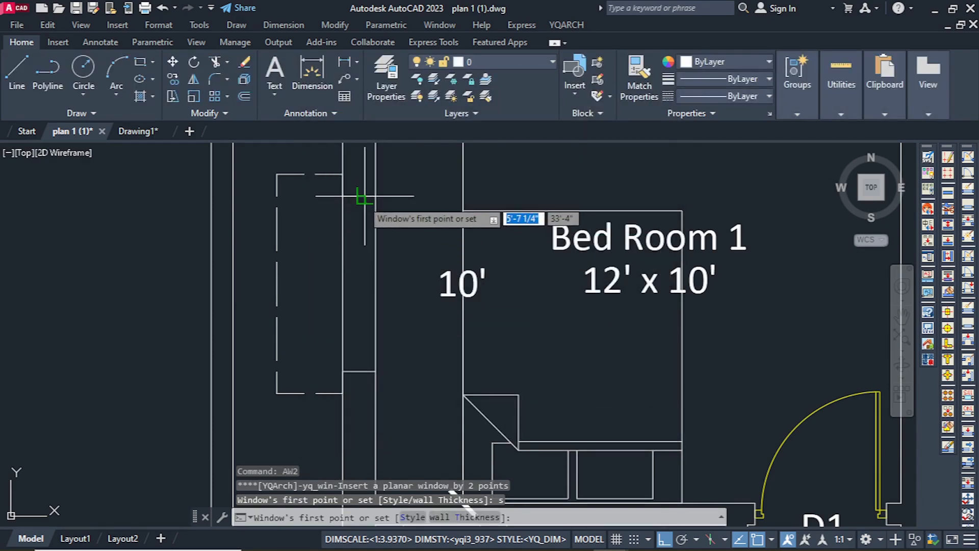
pyautogui.click(359, 195)
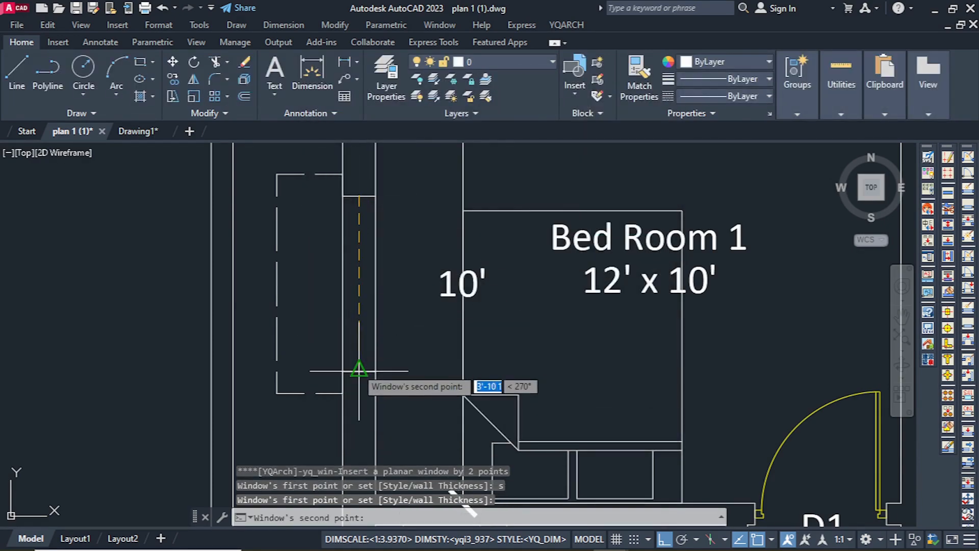
pyautogui.click(359, 371)
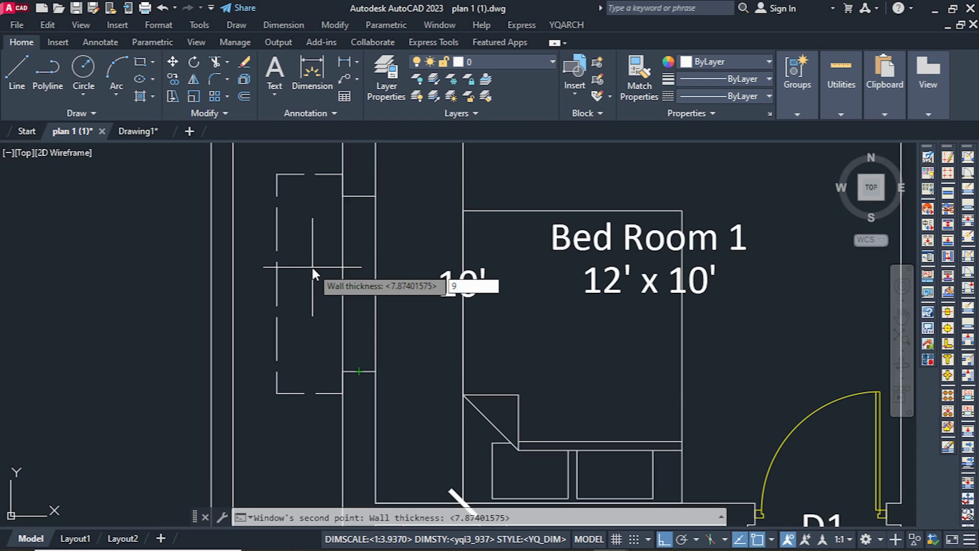
pyautogui.press('Return')
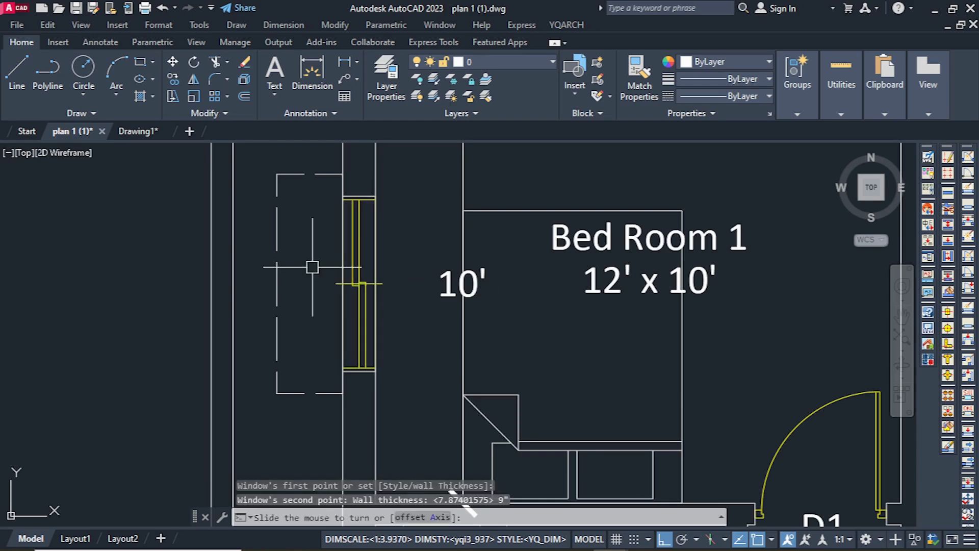
pyautogui.click(401, 315)
# Delete the window and its jamb lines in Bed Room 2's top wall
pyautogui.scroll(-5, 326, 315)
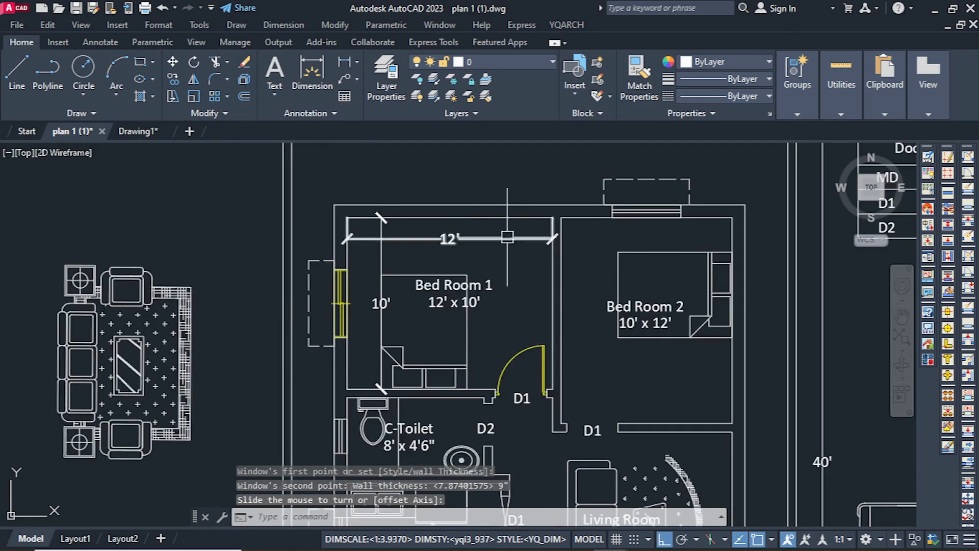
pyautogui.scroll(5, 640, 219)
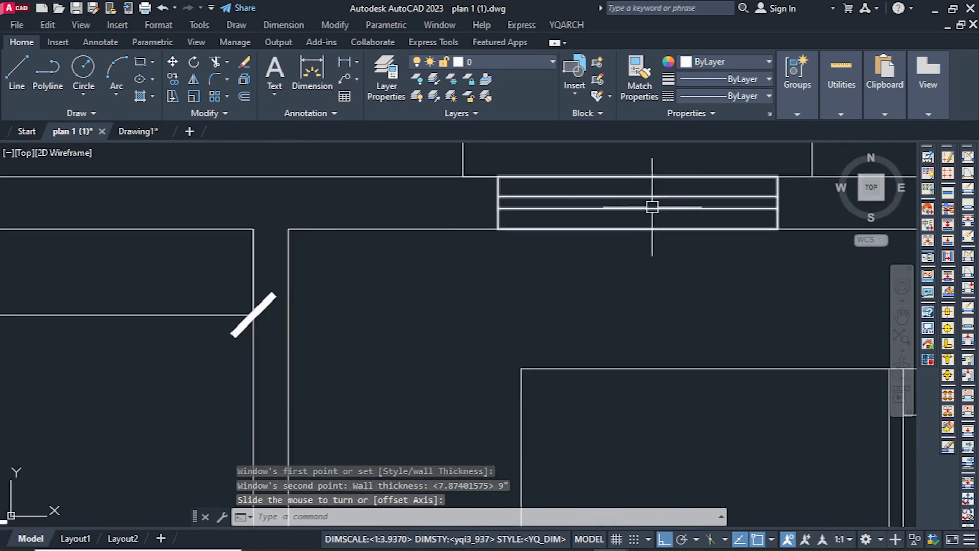
pyautogui.click(635, 230)
pyautogui.moveTo(635, 229); pyautogui.dragTo(562, 271, button='middle')
pyautogui.press('Delete')
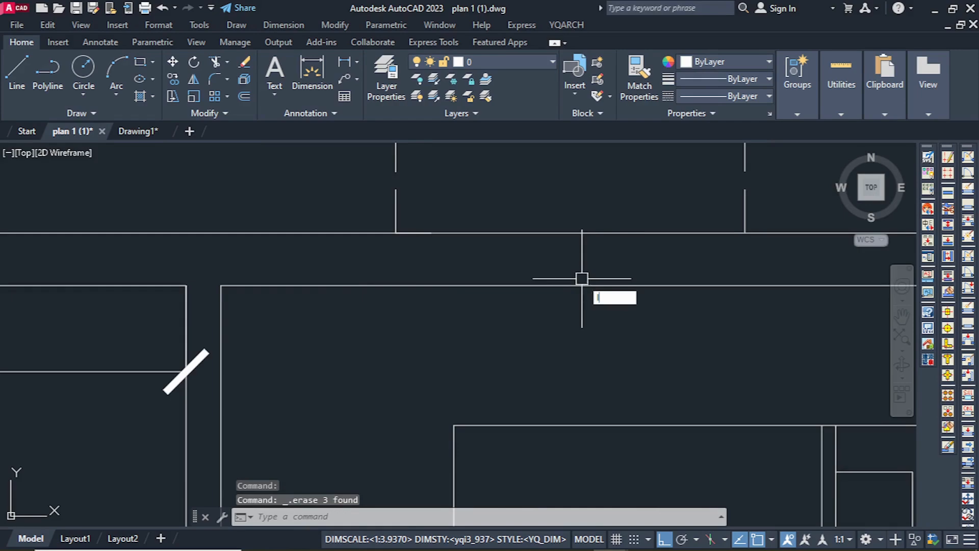
# Draw a line straight across Bed Room 2's top wall, aligned with the middle of the dashed outline outside
pyautogui.write('l')
pyautogui.press('Return')
pyautogui.click(571, 284)
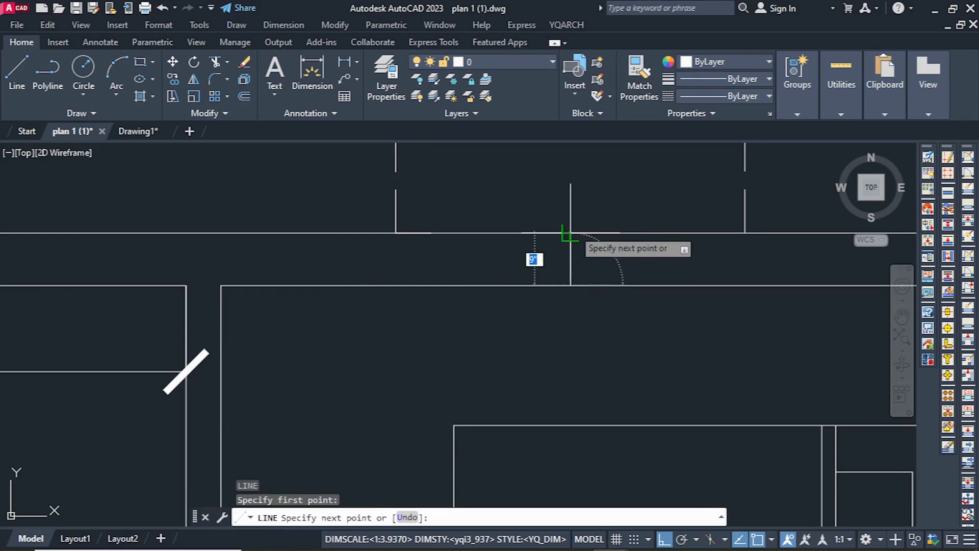
pyautogui.click(570, 233)
pyautogui.press('Return')
# Offset the line across Bed Room 2's top wall by 2' to both sides, and delete the original middle line
pyautogui.write('o')
pyautogui.press('Return')
pyautogui.write("2'")
pyautogui.press('Return')
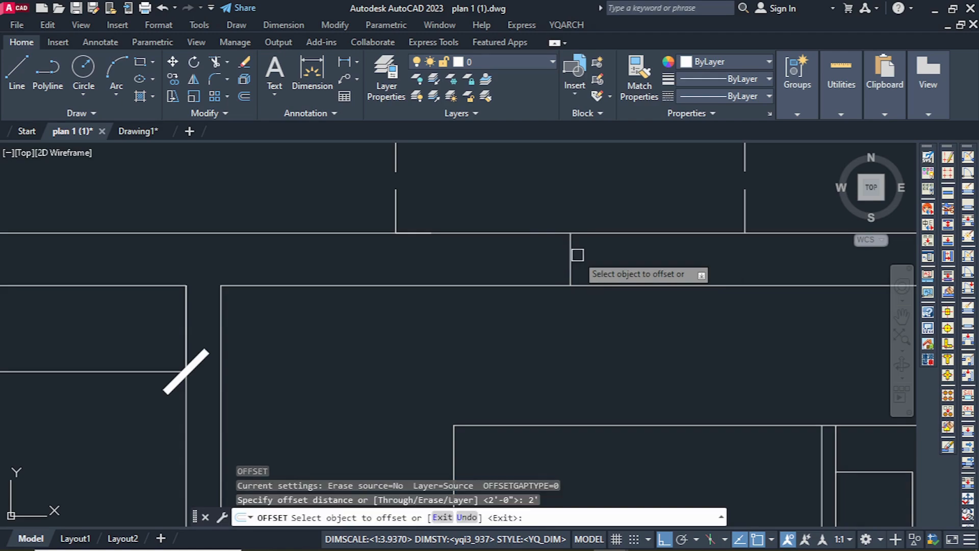
pyautogui.click(572, 254)
pyautogui.click(581, 257)
pyautogui.click(571, 261)
pyautogui.click(553, 265)
pyautogui.press('Escape')
pyautogui.click(553, 257)
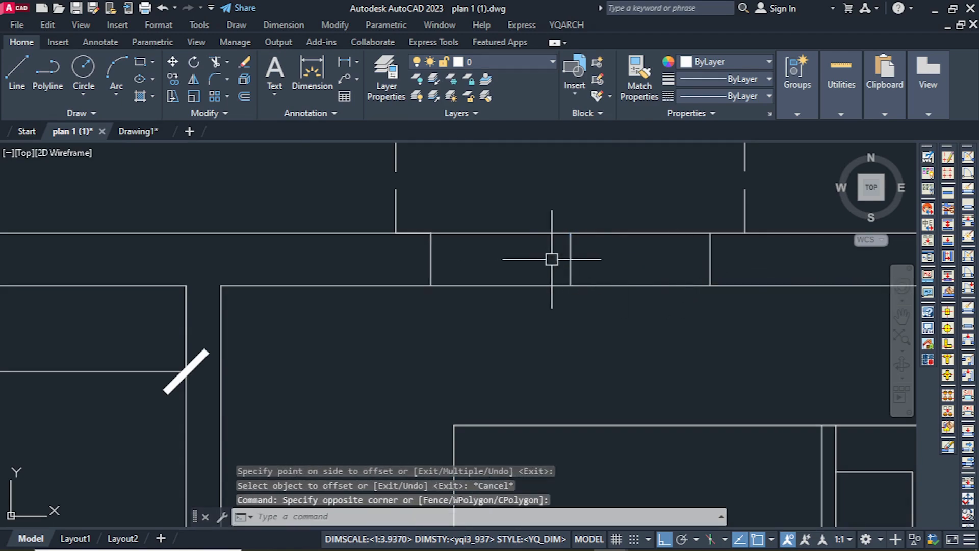
pyautogui.click(450, 268)
pyautogui.click(566, 257)
pyautogui.press('Delete')
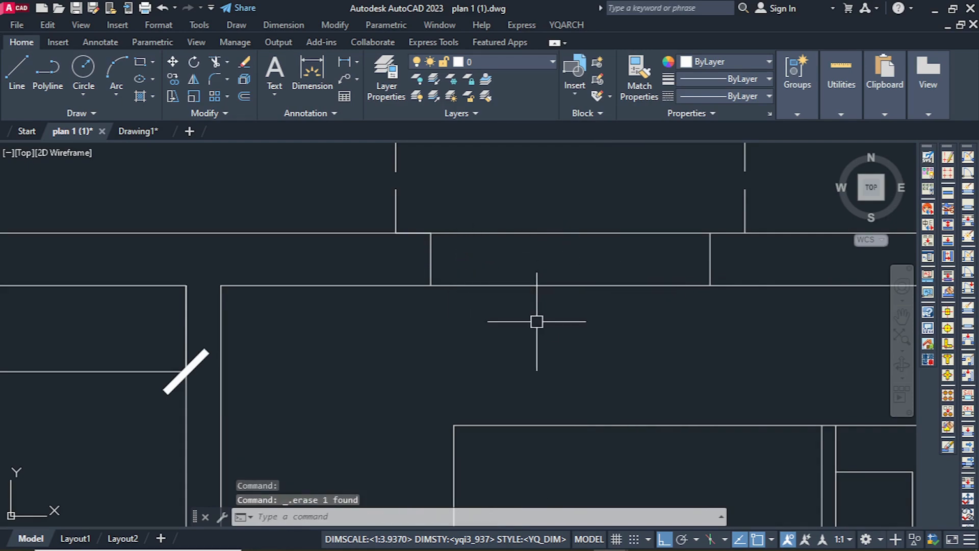
# Insert a window with AW2 between the jamb midpoints in Bed Room 2's top wall, using a 9" wall thickness
pyautogui.write('aw2')
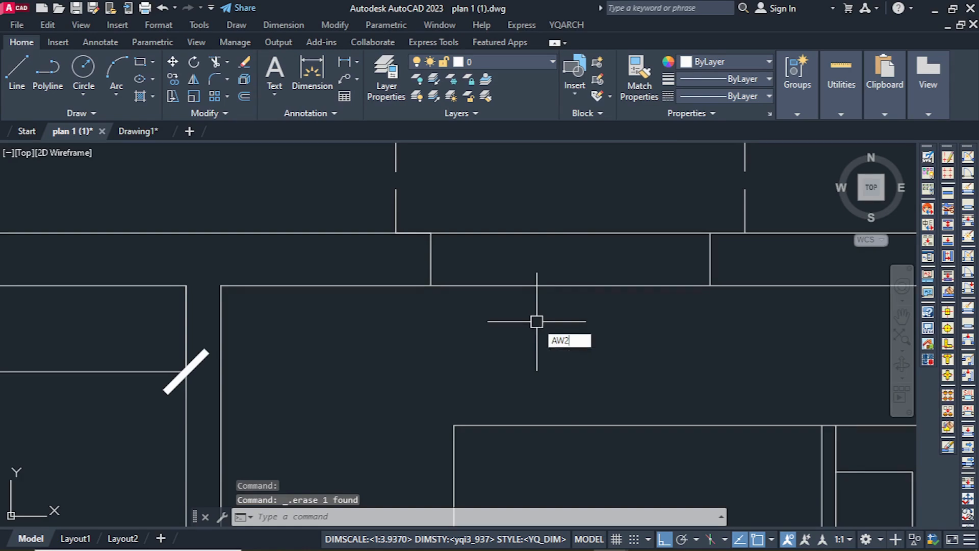
pyautogui.press('Return')
pyautogui.click(430, 259)
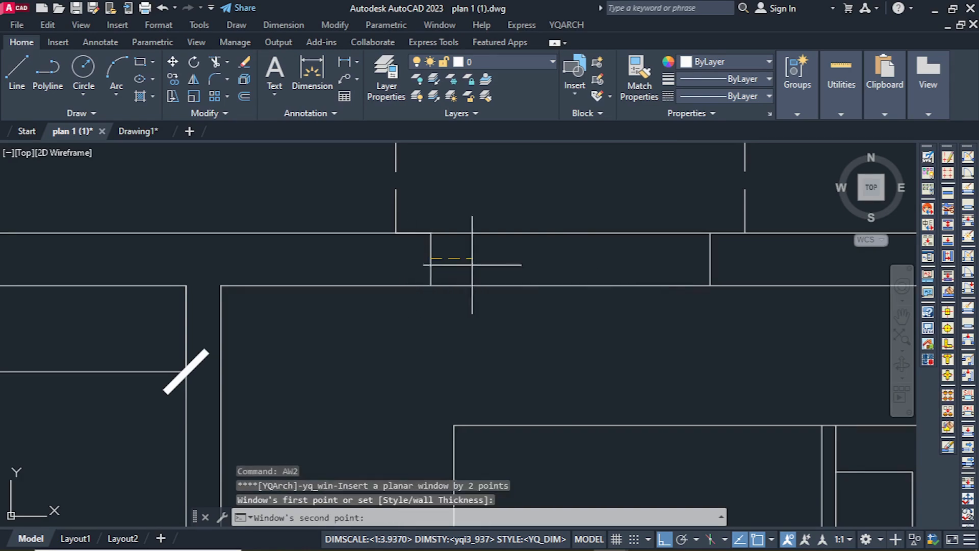
pyautogui.click(710, 259)
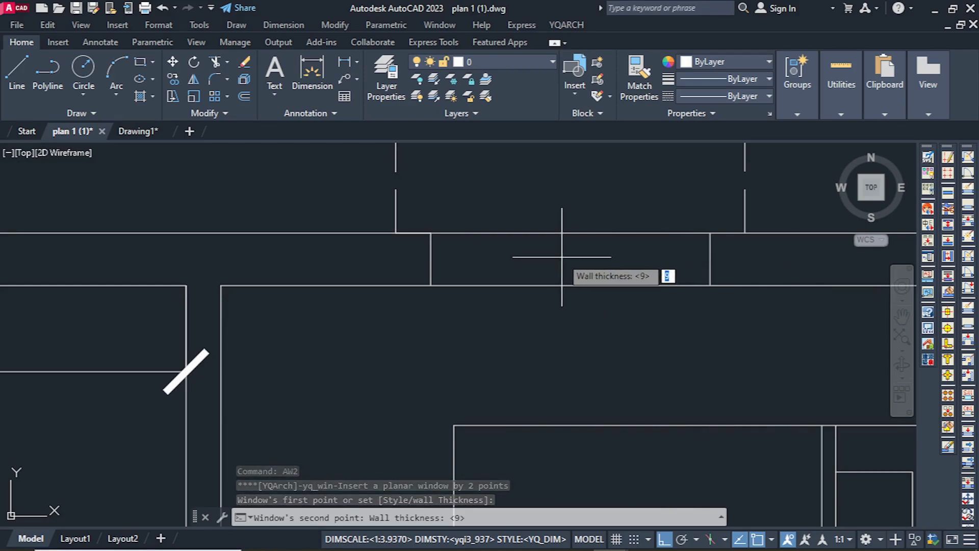
pyautogui.write('9')
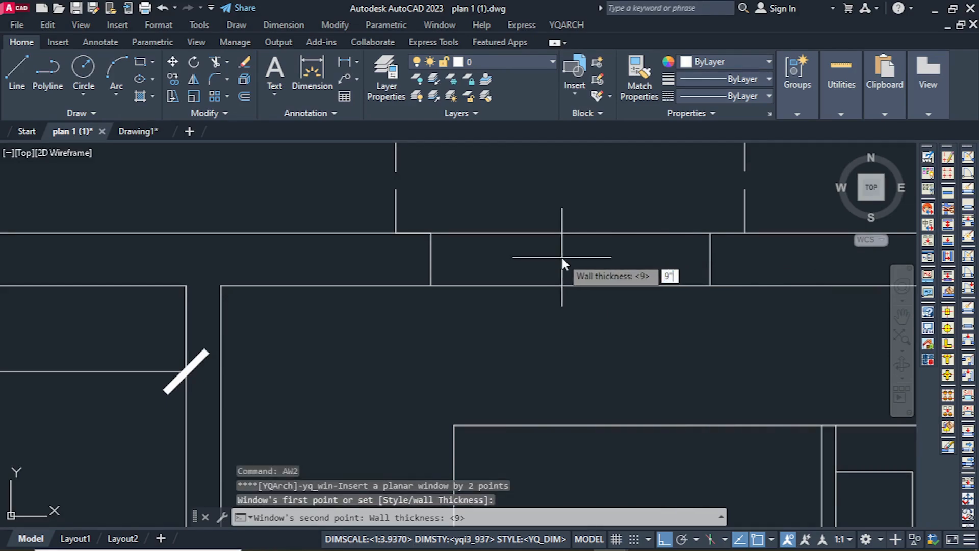
pyautogui.press('Return')
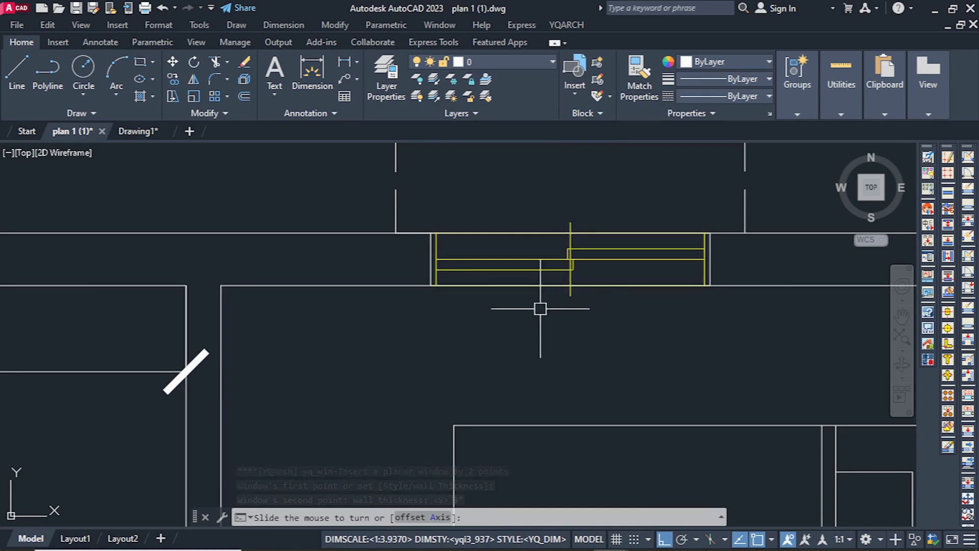
pyautogui.press('Escape')
pyautogui.press('Escape')
pyautogui.press('Escape')
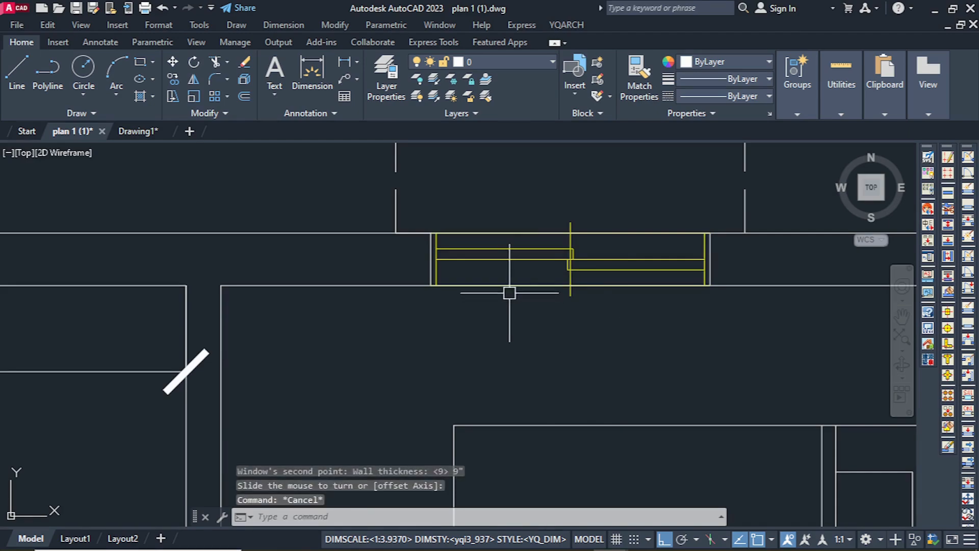
pyautogui.scroll(-8, 526, 256)
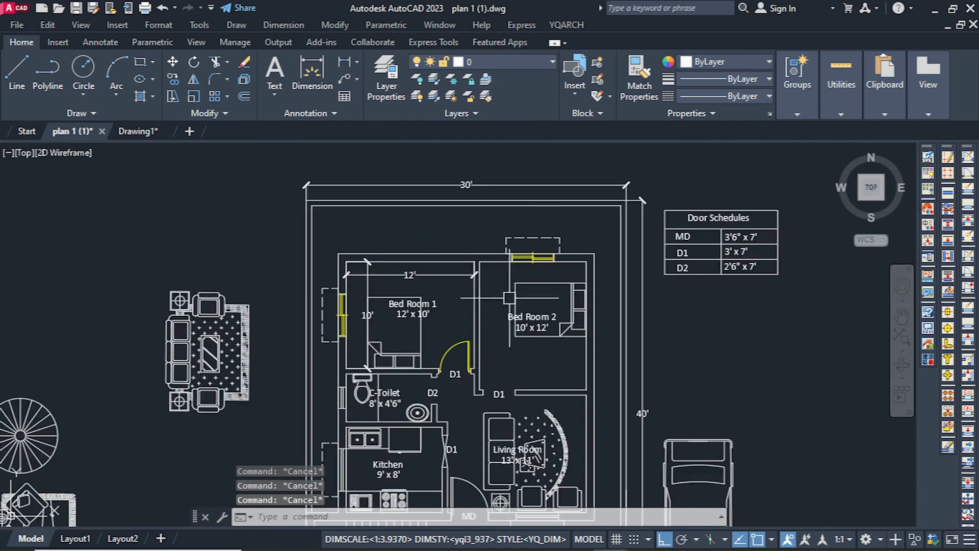
pyautogui.scroll(-2, 556, 277)
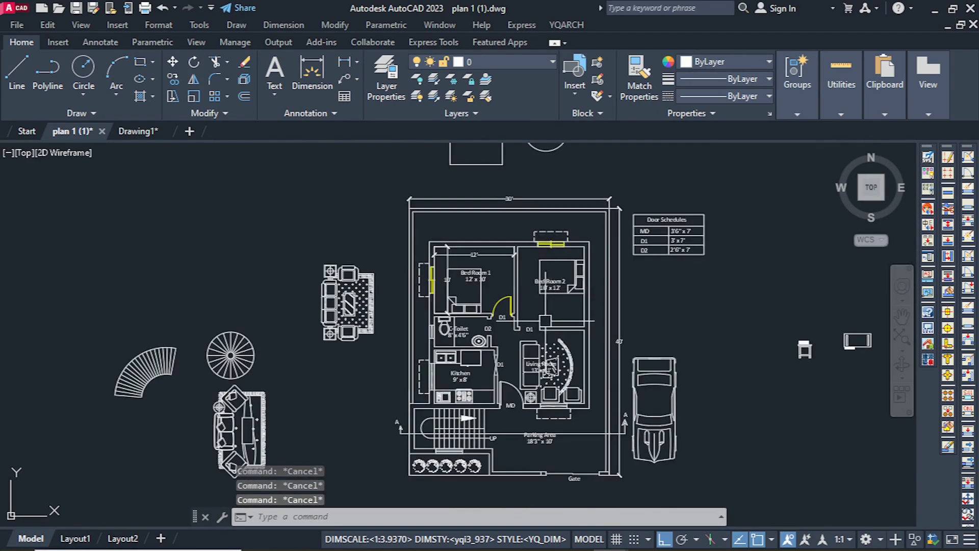
pyautogui.scroll(4, 535, 336)
pyautogui.moveTo(454, 301); pyautogui.dragTo(502, 350, button='middle')
pyautogui.scroll(-4, 501, 350)
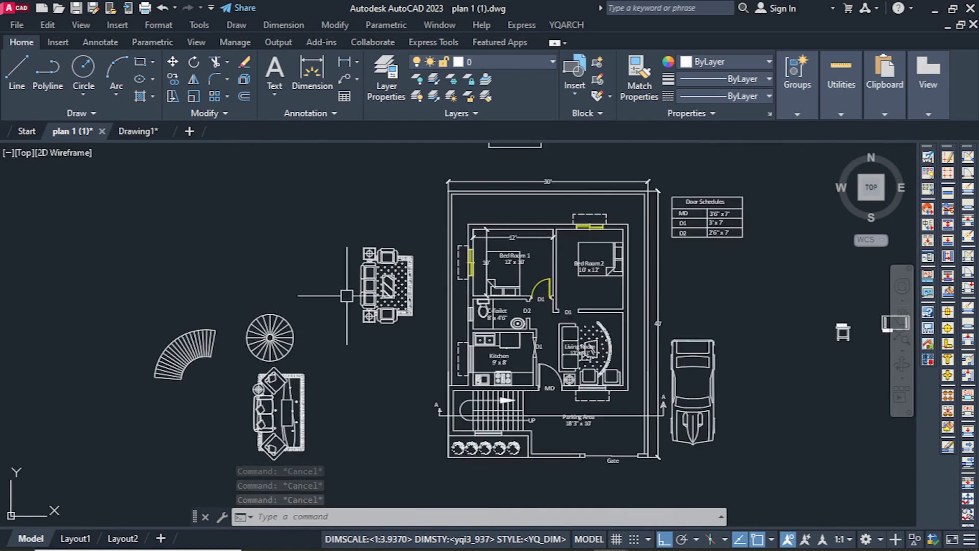
# Switch to Drawing1 and offset Room 1's top wall upward by 2.4 with the WWO wall offset command
pyautogui.click(138, 131)
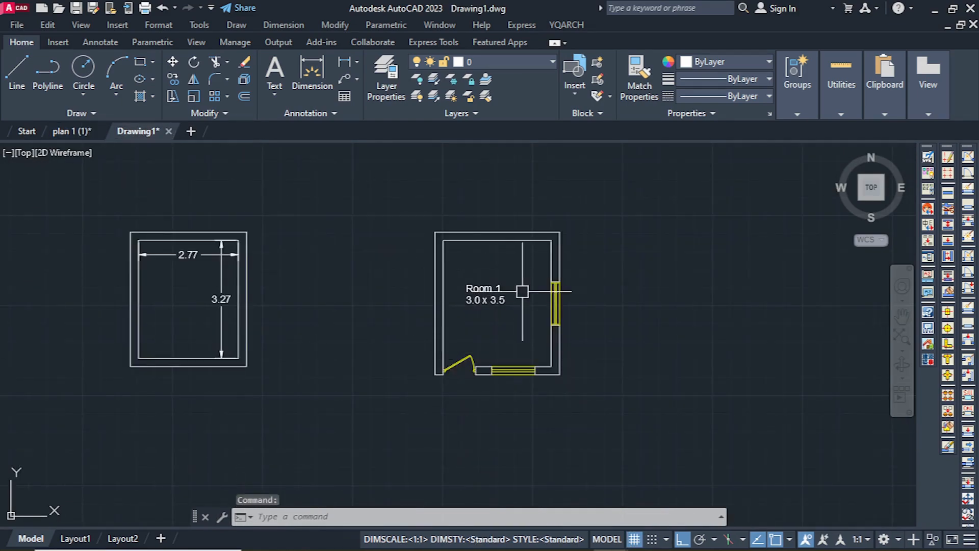
pyautogui.scroll(2, 516, 286)
pyautogui.scroll(-4, 516, 292)
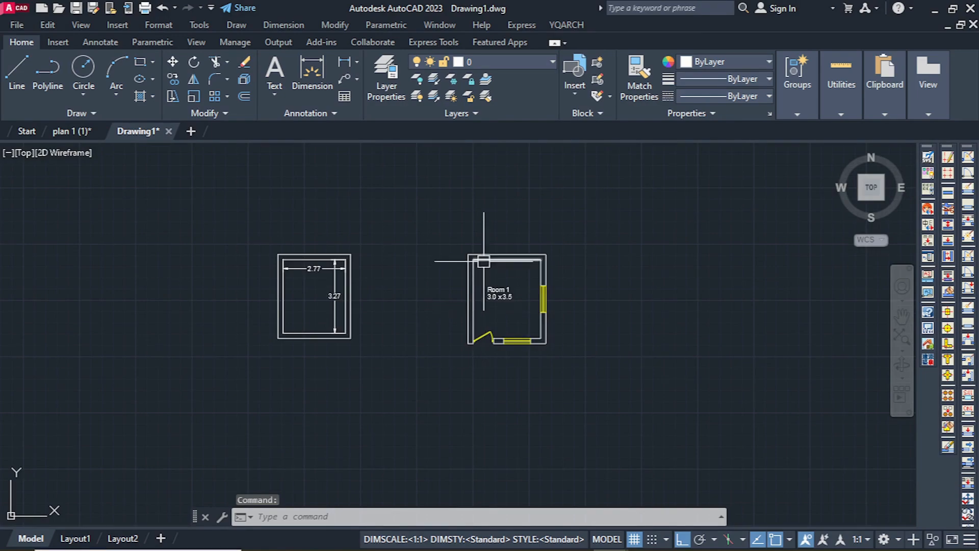
pyautogui.scroll(2, 484, 264)
pyautogui.moveTo(532, 262); pyautogui.dragTo(406, 273, button='middle')
pyautogui.moveTo(296, 293); pyautogui.dragTo(424, 350, button='middle')
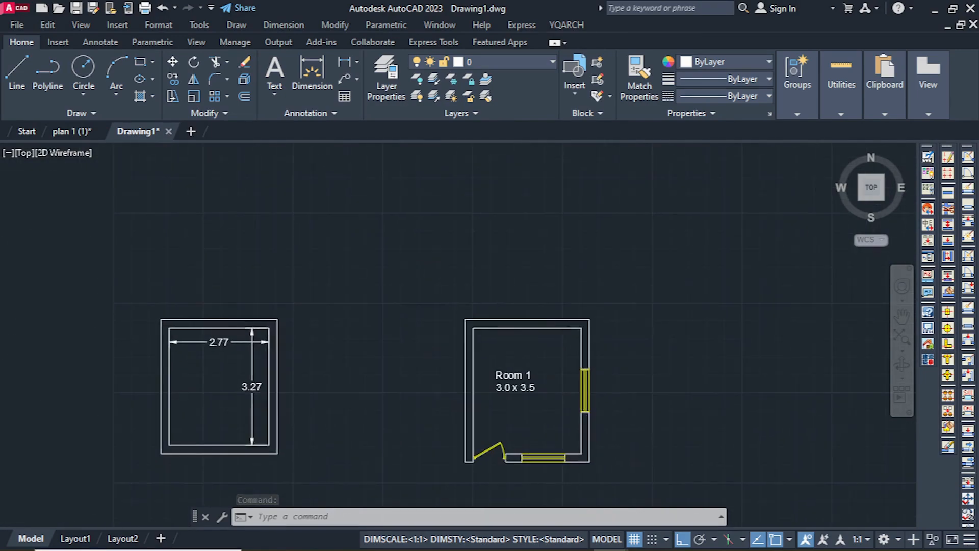
pyautogui.moveTo(522, 274); pyautogui.dragTo(462, 288, button='middle')
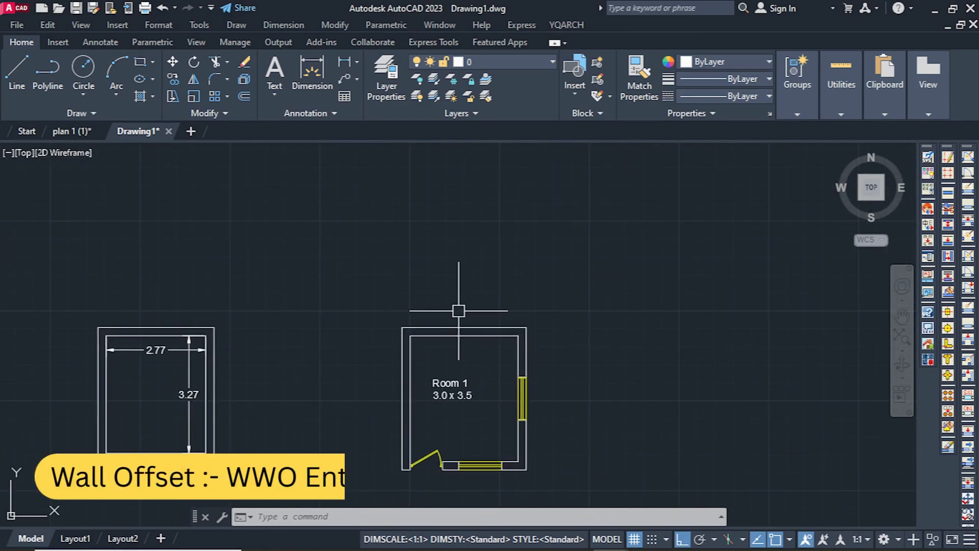
pyautogui.press('Return')
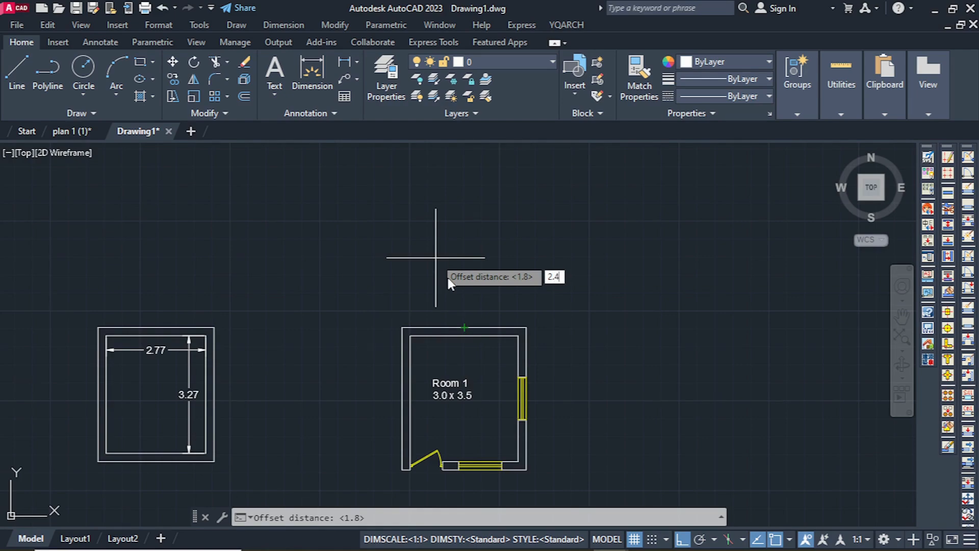
pyautogui.press('Return')
pyautogui.click(459, 329)
pyautogui.click(458, 258)
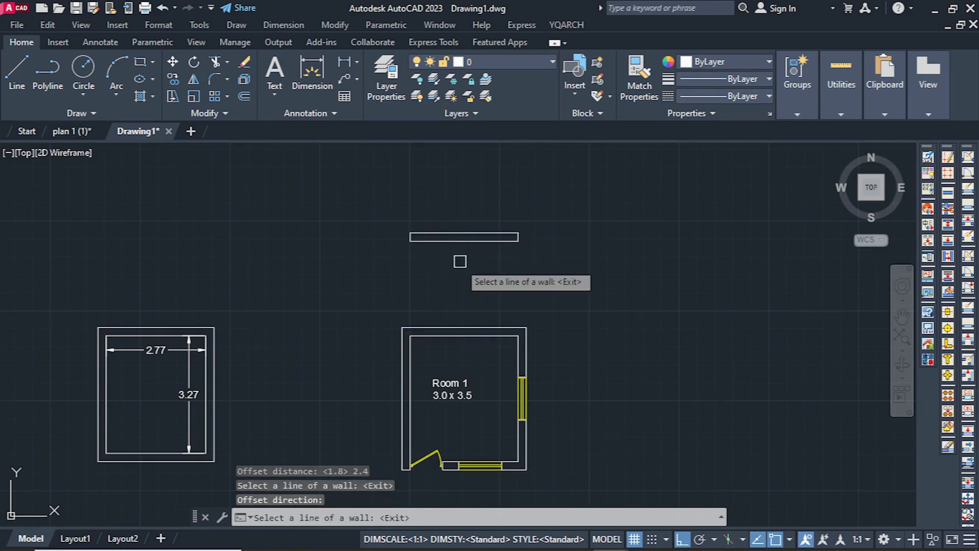
pyautogui.press('Escape')
# Check the clear distance between Room 1's top wall and the offset wall with a temporary linear dimension
pyautogui.write('dli')
pyautogui.press('Return')
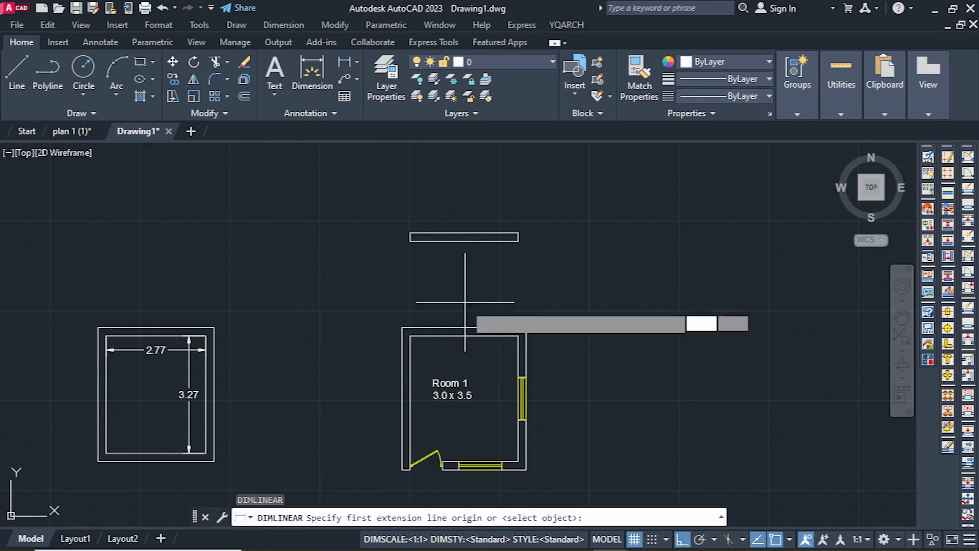
pyautogui.click(460, 327)
pyautogui.click(460, 241)
pyautogui.scroll(4, 467, 296)
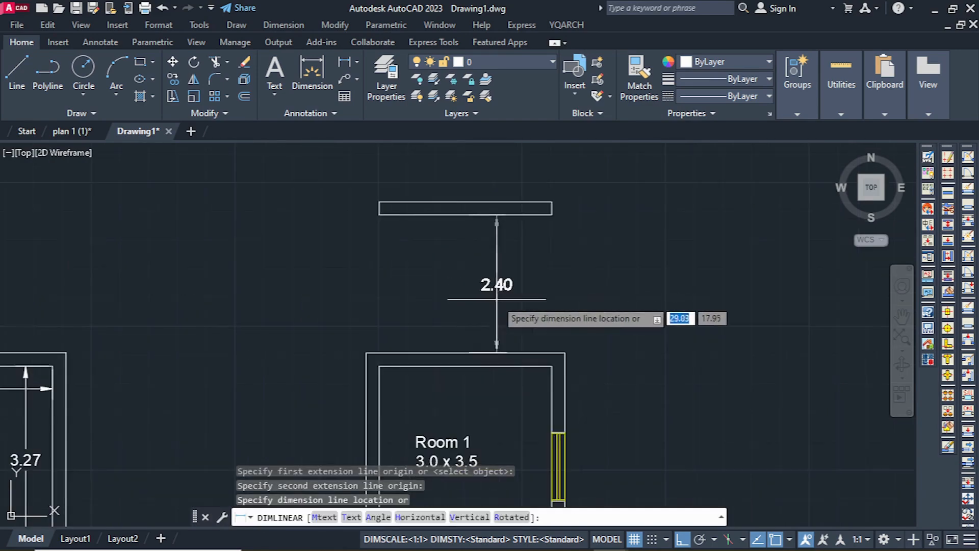
pyautogui.scroll(-2, 478, 308)
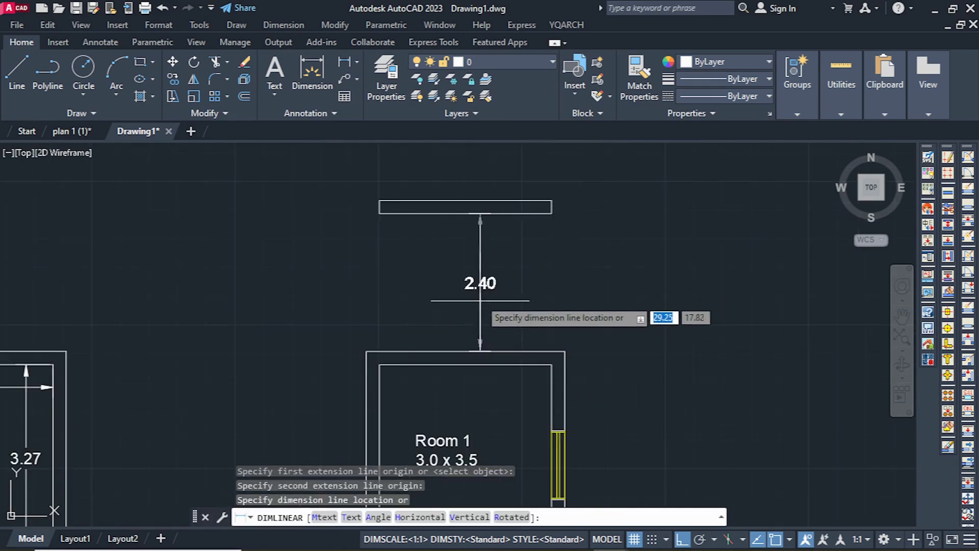
pyautogui.press('Escape')
# Delete the short lines closing both ends of the offset wall above Room 1
pyautogui.click(505, 184)
pyautogui.click(568, 270)
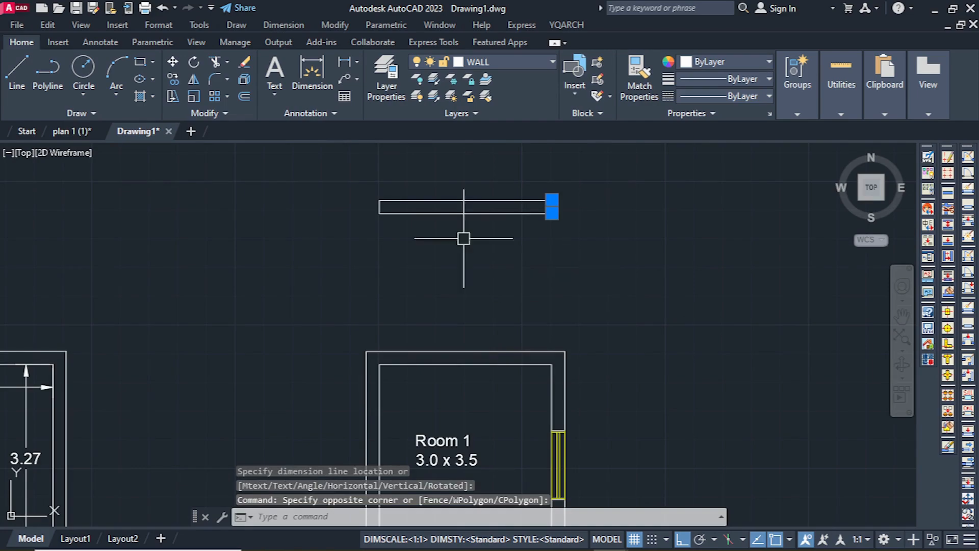
pyautogui.press('Delete')
pyautogui.click(349, 190)
pyautogui.click(417, 289)
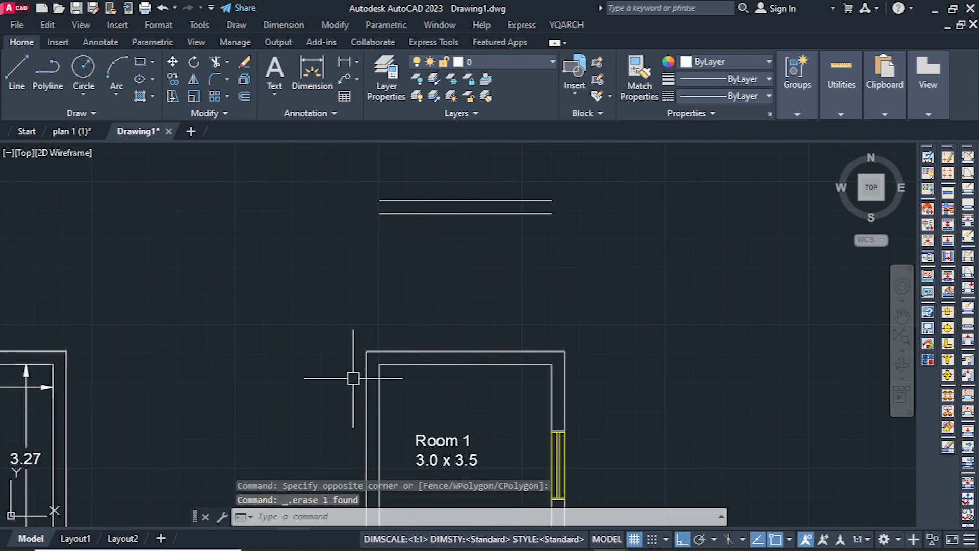
# Fillet the offset wall's outer and inner lines with Room 1's side wall lines at radius 0, forming square corners on both sides
pyautogui.press('Return')
pyautogui.click(366, 388)
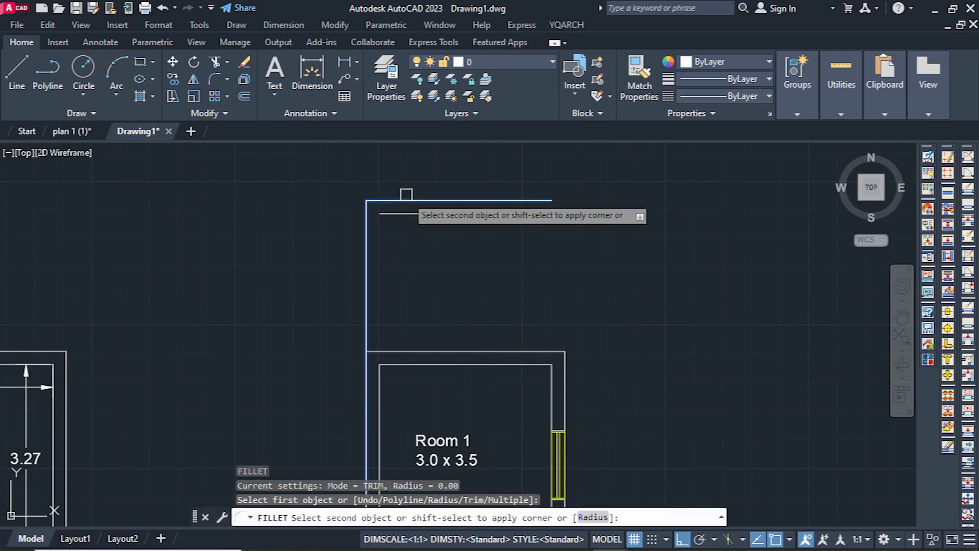
pyautogui.press('Return')
pyautogui.click(415, 213)
pyautogui.click(380, 405)
pyautogui.press('Return')
pyautogui.click(564, 382)
pyautogui.click(516, 203)
pyautogui.press('Return')
pyautogui.click(515, 212)
pyautogui.click(551, 393)
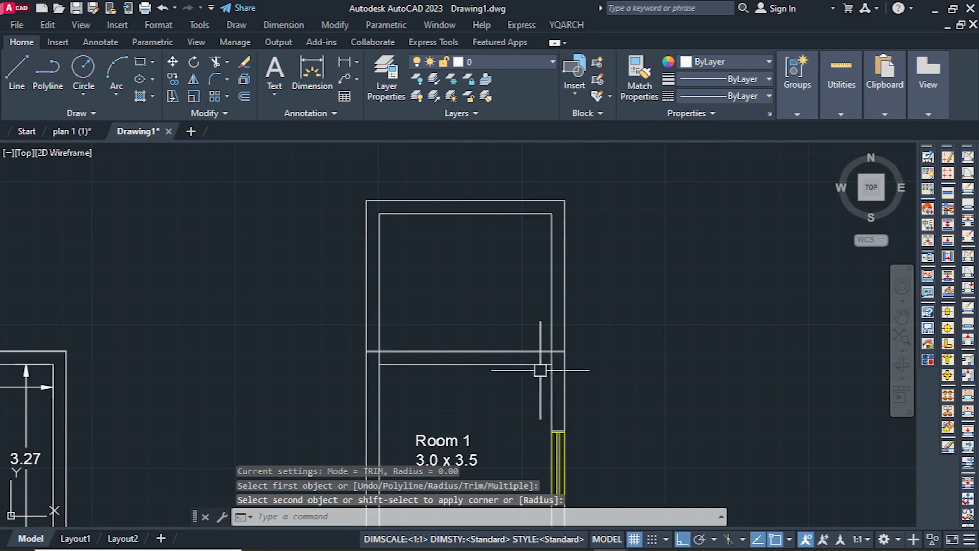
# Trim the wall line segments at both ends of the dividing wall to clean its junctions with the side walls
pyautogui.scroll(2, 542, 372)
pyautogui.write('tr')
pyautogui.press('Return')
pyautogui.scroll(2, 550, 353)
pyautogui.click(569, 336)
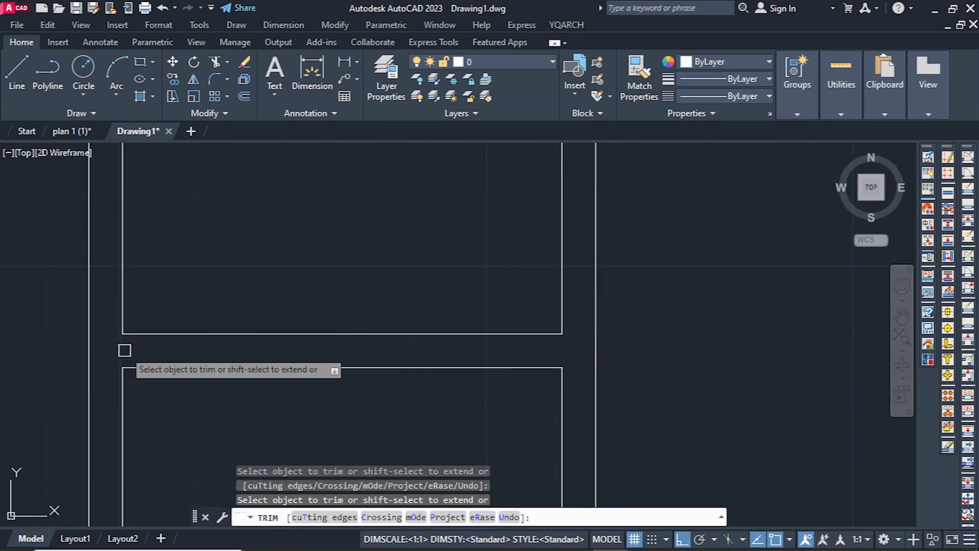
pyautogui.scroll(-3, 420, 306)
pyautogui.moveTo(332, 301); pyautogui.dragTo(443, 284, button='middle')
pyautogui.press('Escape')
pyautogui.press('Escape')
pyautogui.press('Escape')
pyautogui.press('Escape')
# Add a 0.9-wide door with YQArch's AD command at the left end of the dividing wall, swinging up into the new room
pyautogui.write('a')
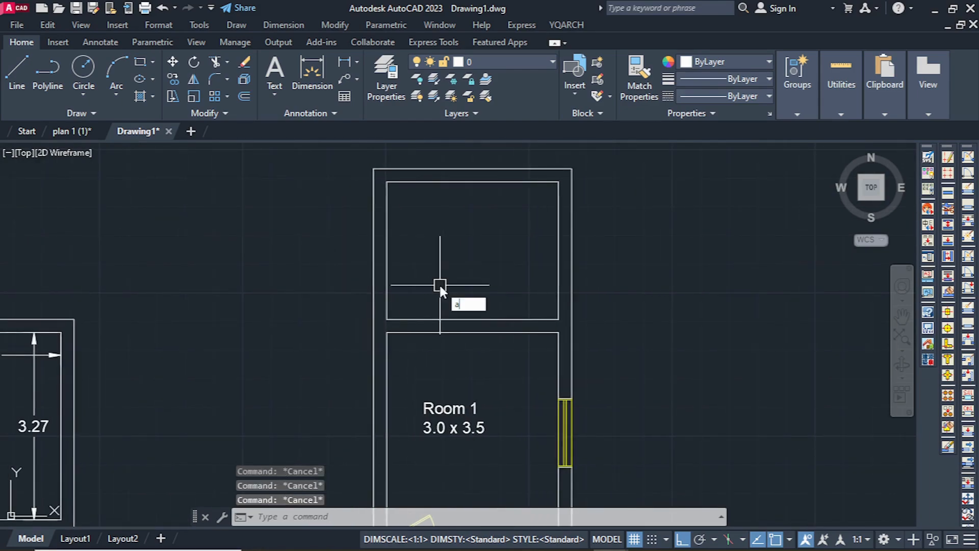
pyautogui.write('d')
pyautogui.press('space')
pyautogui.click(406, 320)
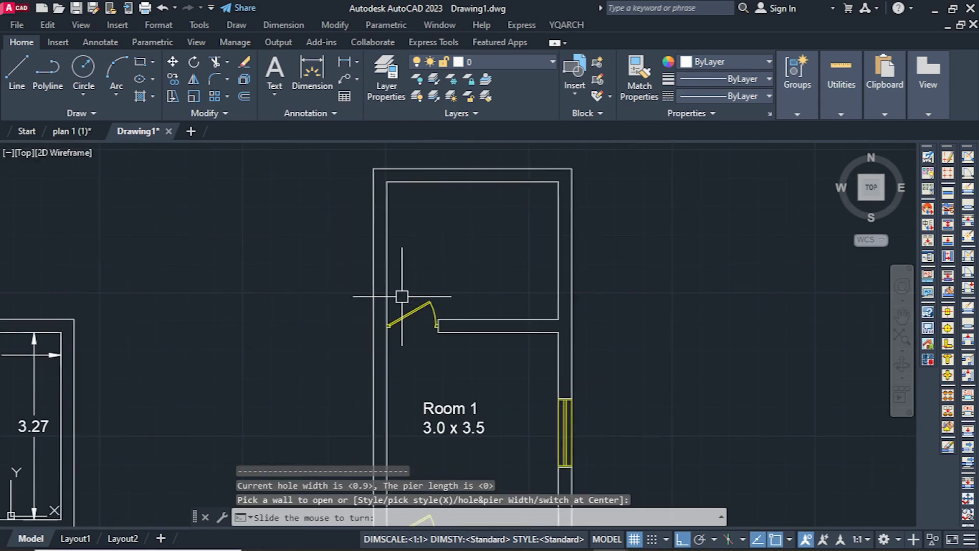
pyautogui.click(401, 297)
pyautogui.press('Escape')
pyautogui.press('Escape')
# Add a 1.2-wide window with the AW command at the middle of the new upper room's right wall
pyautogui.moveTo(498, 280); pyautogui.dragTo(457, 325, button='middle')
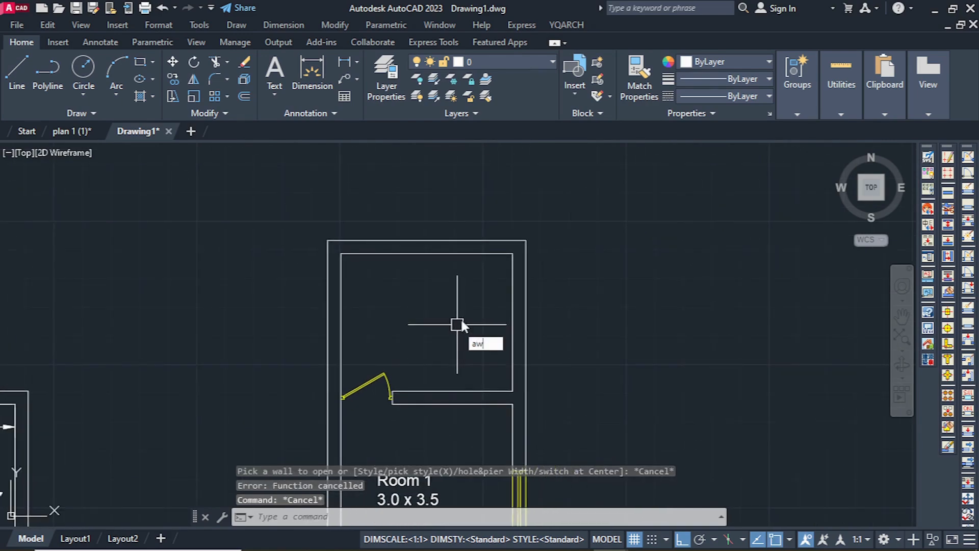
pyautogui.write('aw')
pyautogui.press('space')
pyautogui.scroll(2, 518, 320)
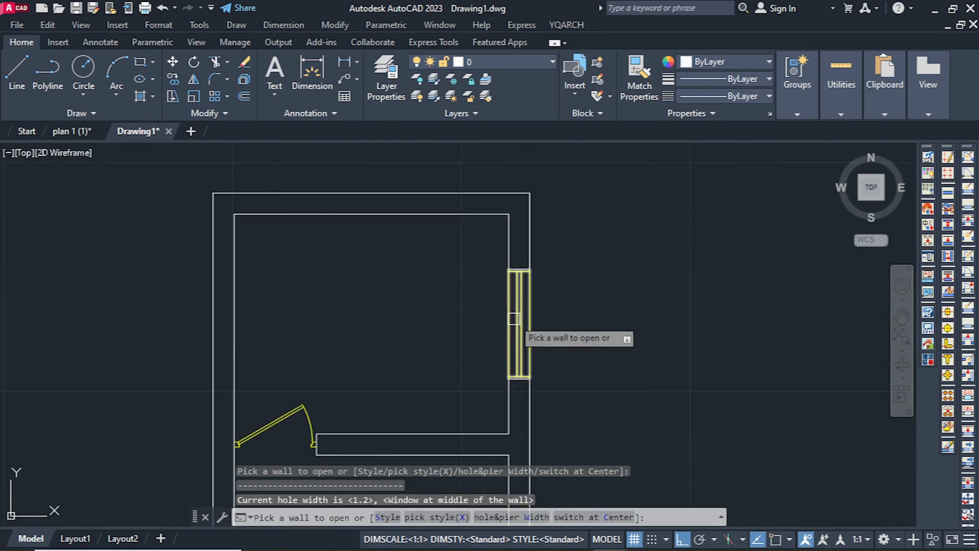
pyautogui.press('Escape')
pyautogui.press('Escape')
pyautogui.moveTo(441, 321); pyautogui.dragTo(448, 311, button='middle')
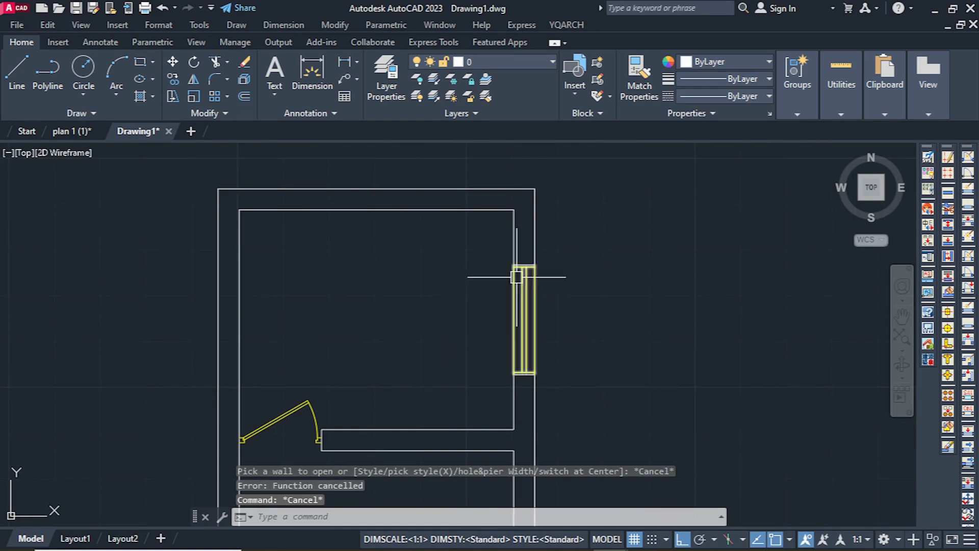
pyautogui.scroll(-4, 415, 288)
pyautogui.press('Escape')
pyautogui.press('Escape')
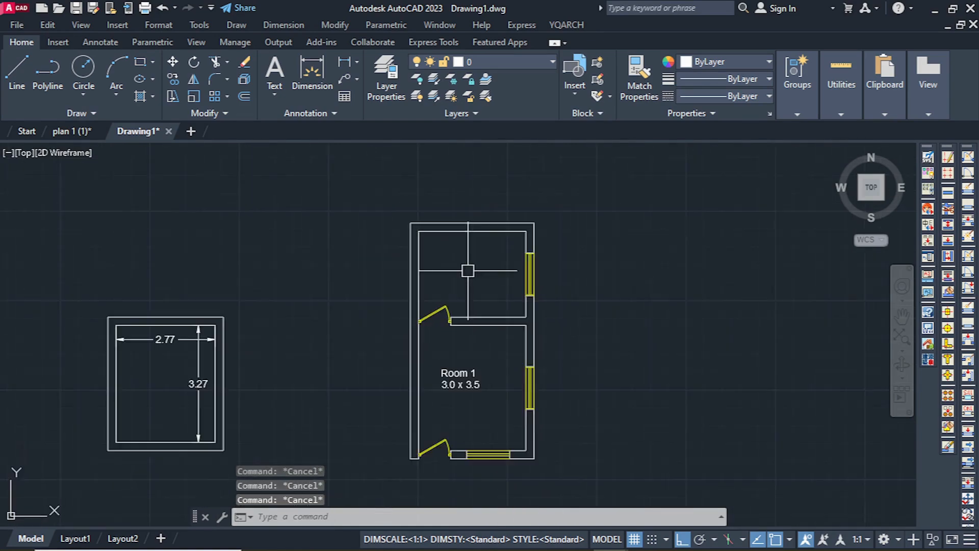
pyautogui.scroll(2, 472, 293)
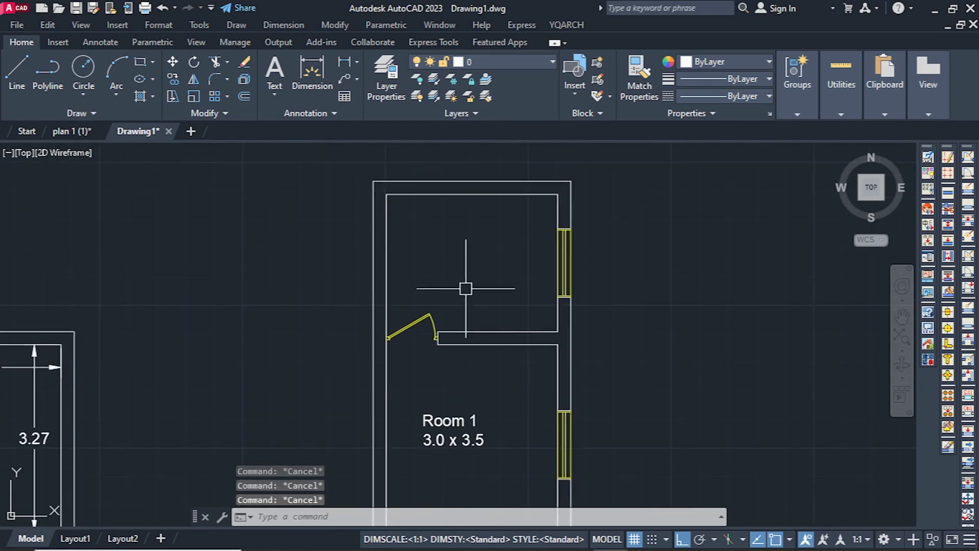
pyautogui.scroll(-2, 462, 286)
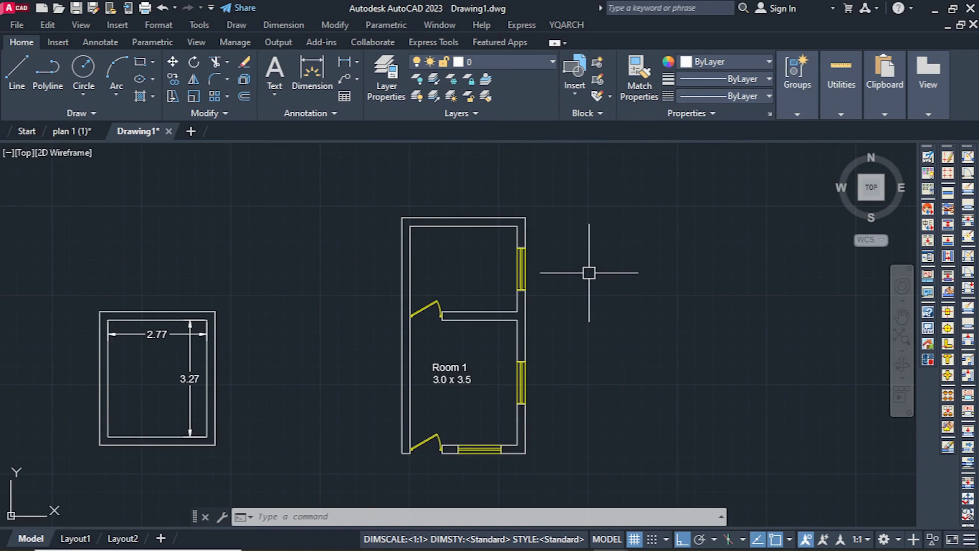
pyautogui.hotkey('alt', 'Tab')
pyautogui.hotkey('alt', 'Tab')
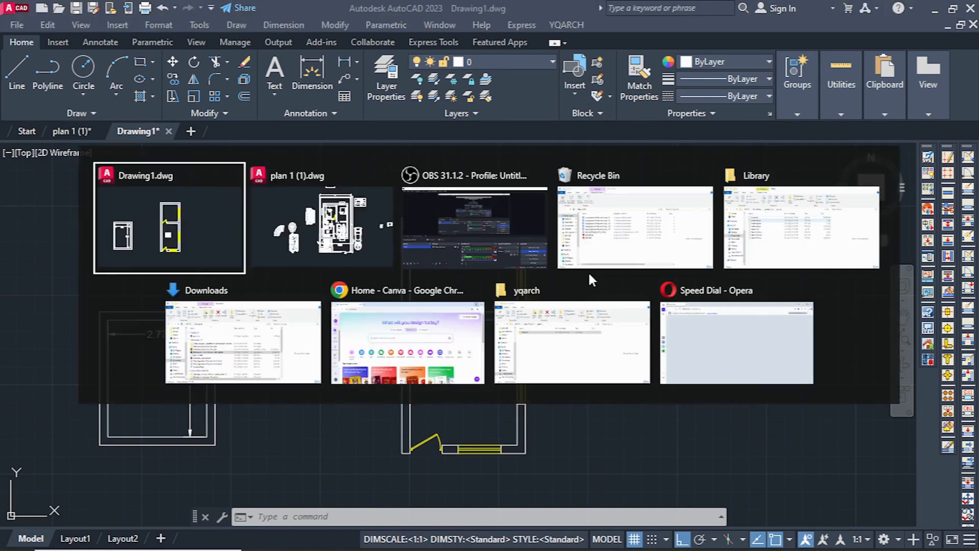